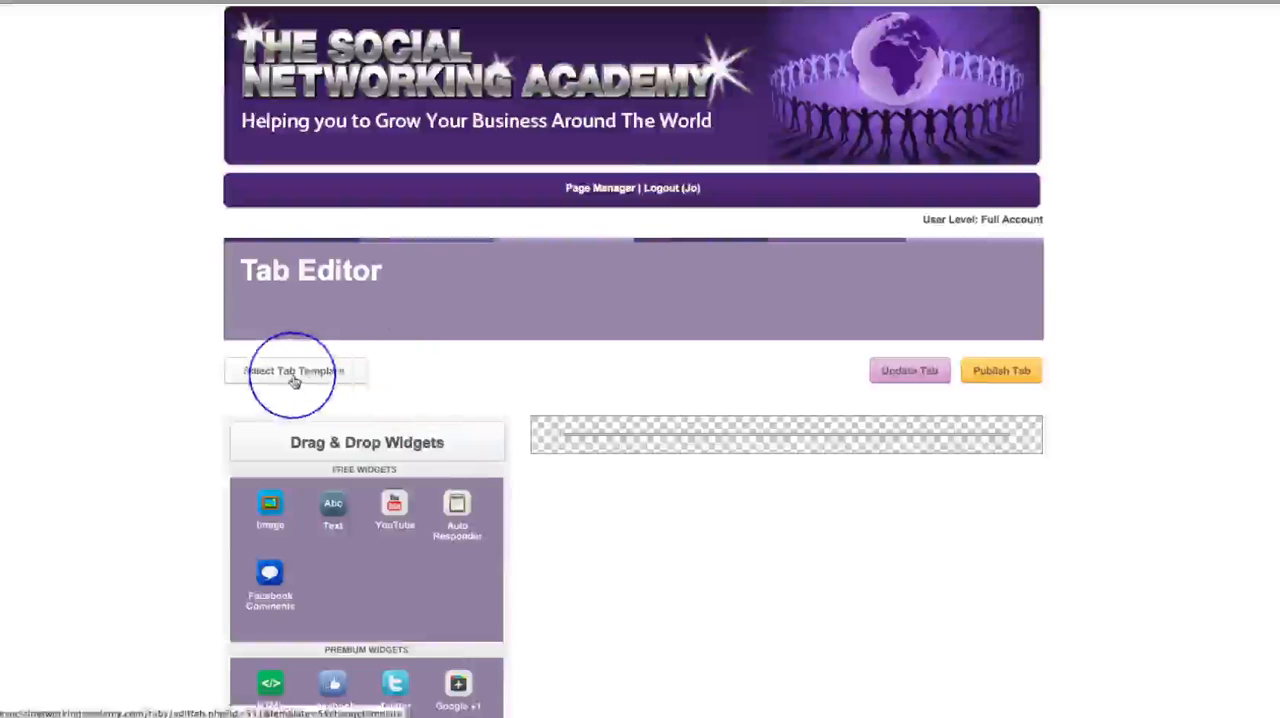
- Apply the tab template with a video, a name and email form, red arrows and the Get Instant Access button
{"action": "left_click", "coordinate": [294, 378]}
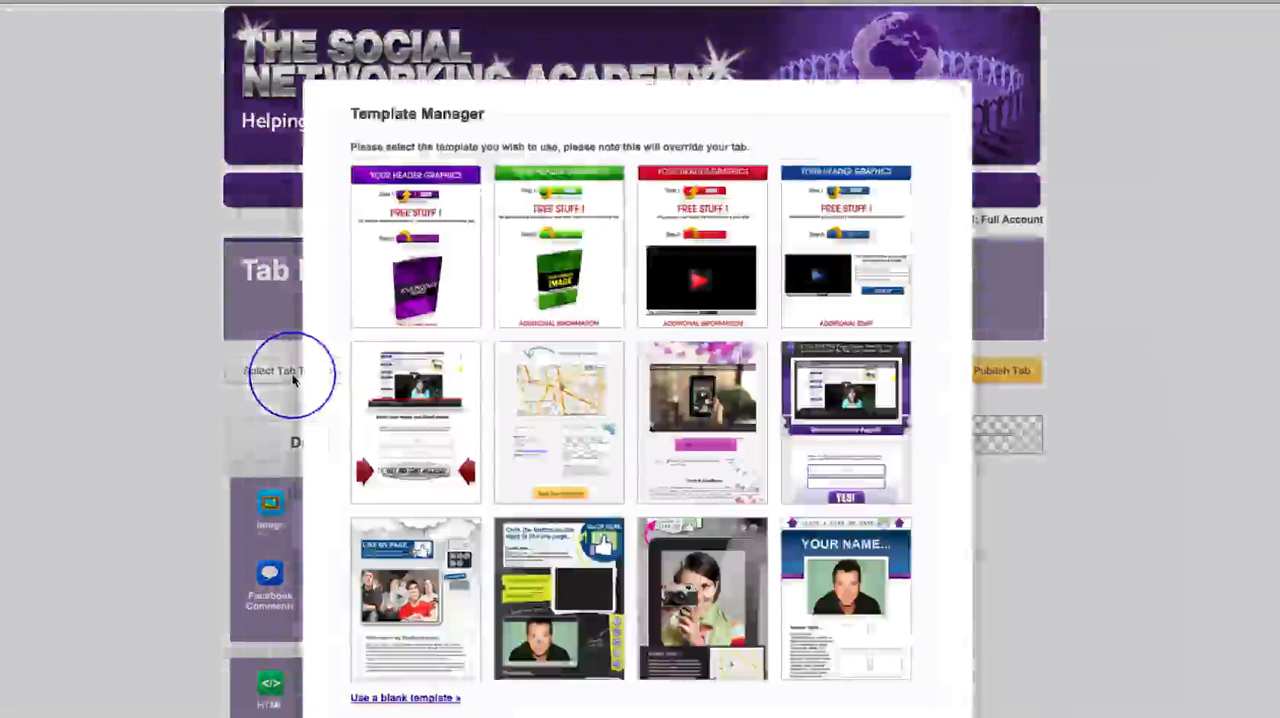
{"action": "scroll", "coordinate": [1050, 595], "scroll_direction": "down", "scroll_amount": 3}
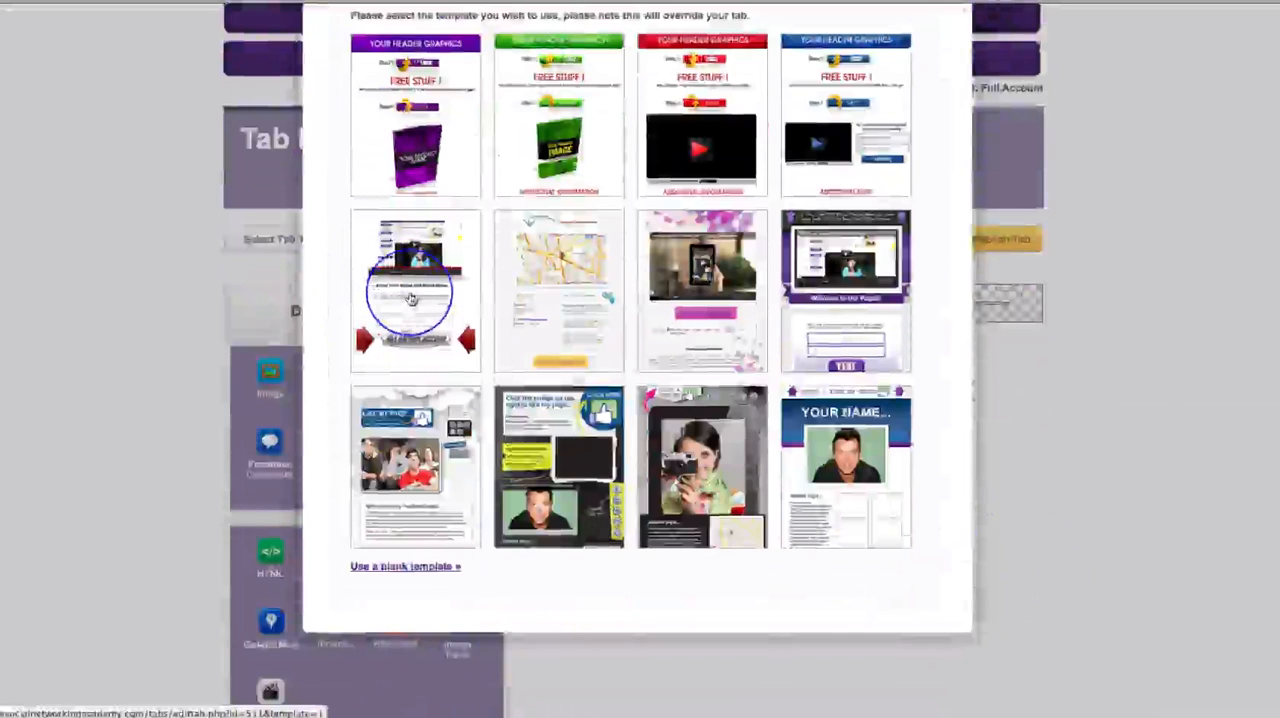
{"action": "left_click", "coordinate": [410, 298]}
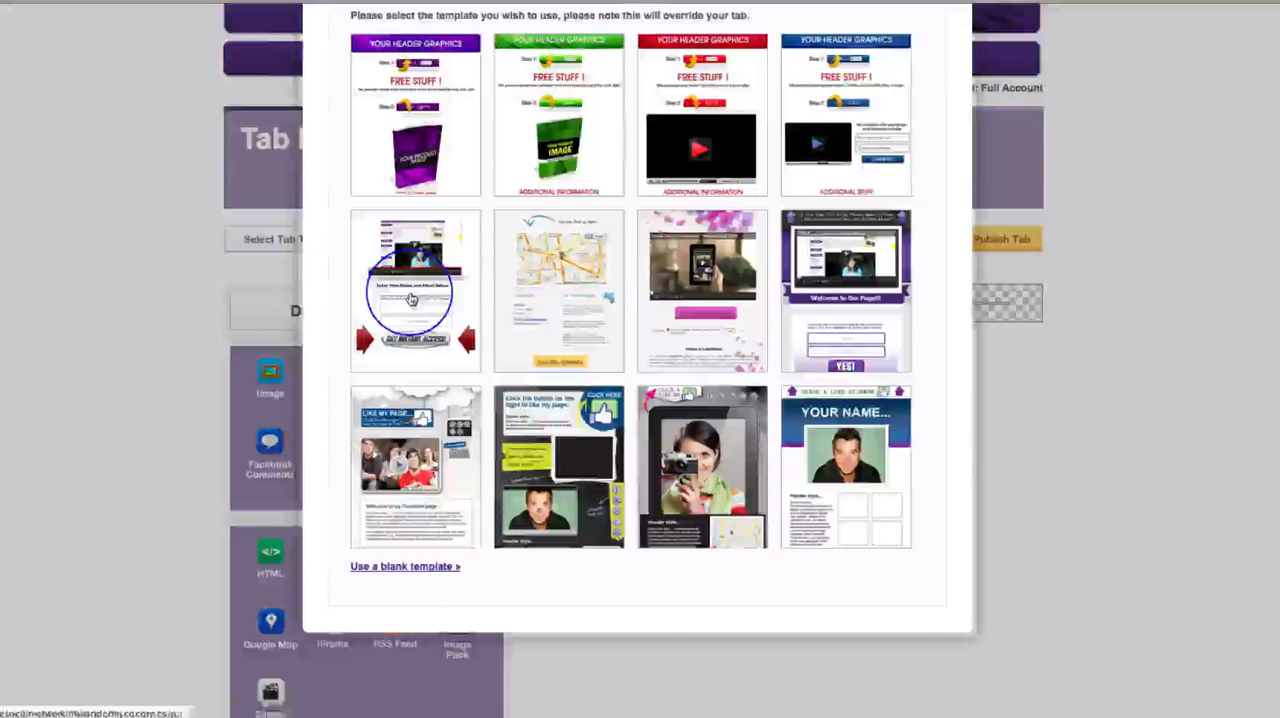
{"action": "scroll", "coordinate": [1195, 587], "scroll_direction": "down", "scroll_amount": 5}
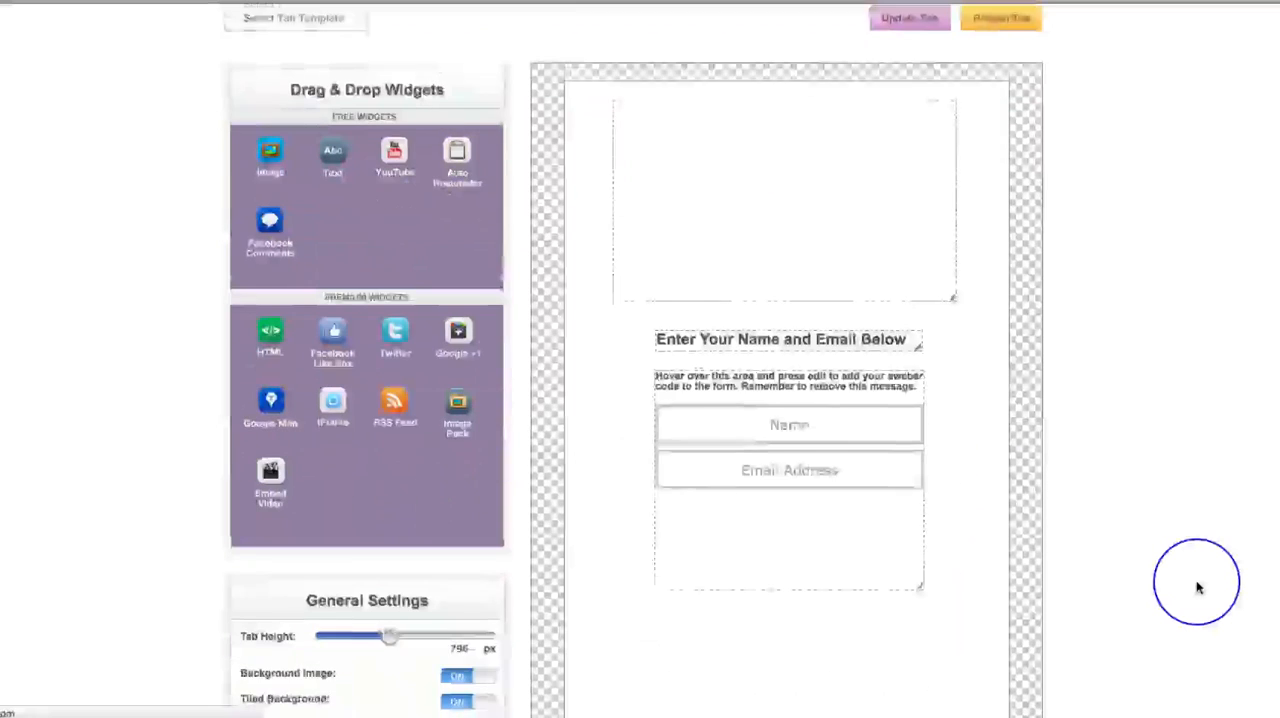
{"action": "scroll", "coordinate": [1197, 588], "scroll_direction": "up", "scroll_amount": 3}
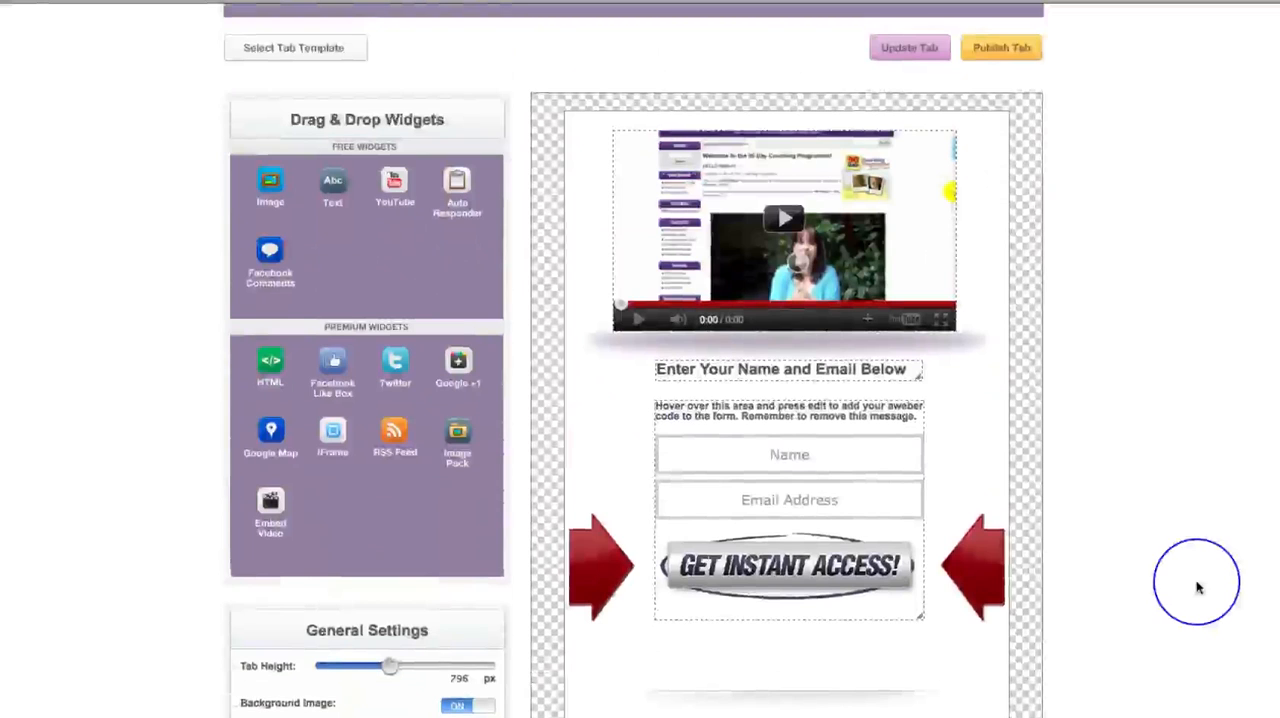
- Check the YouTube video widget's URL setting and the form heading's text editor, closing both without changes
{"action": "mouse_move", "coordinate": [894, 257]}
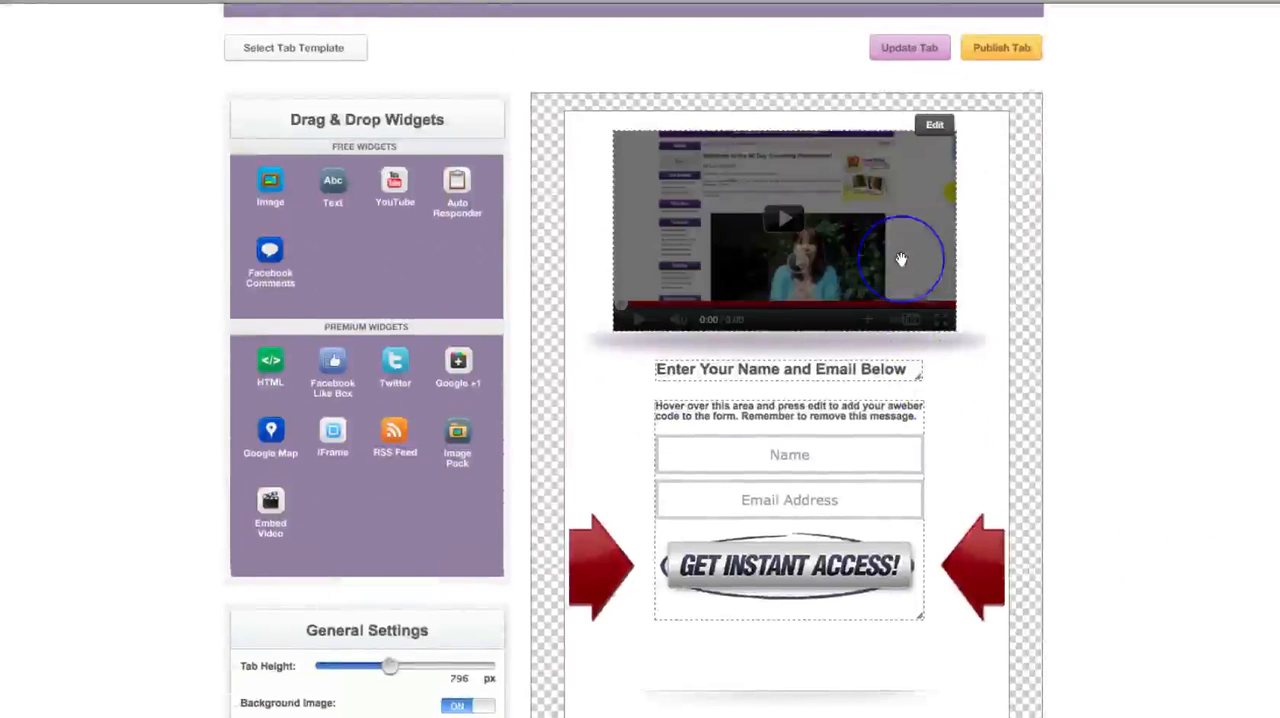
{"action": "left_click", "coordinate": [936, 133]}
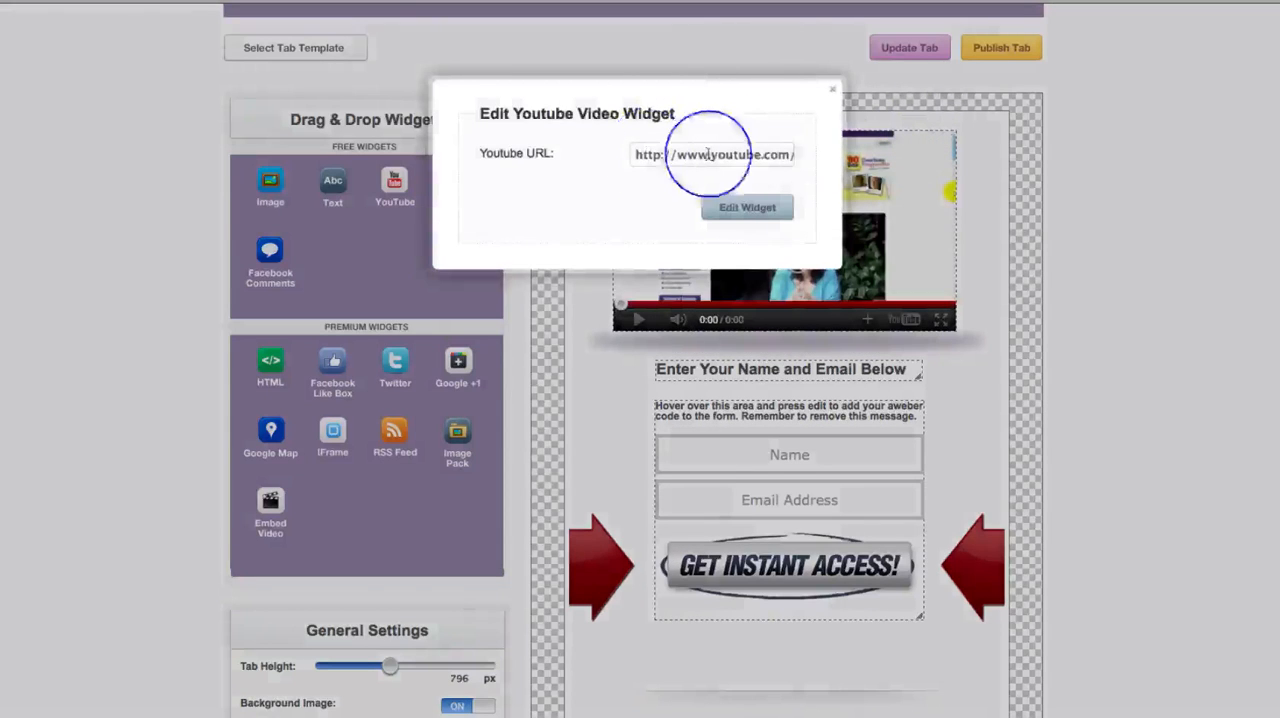
{"action": "left_click", "coordinate": [771, 155]}
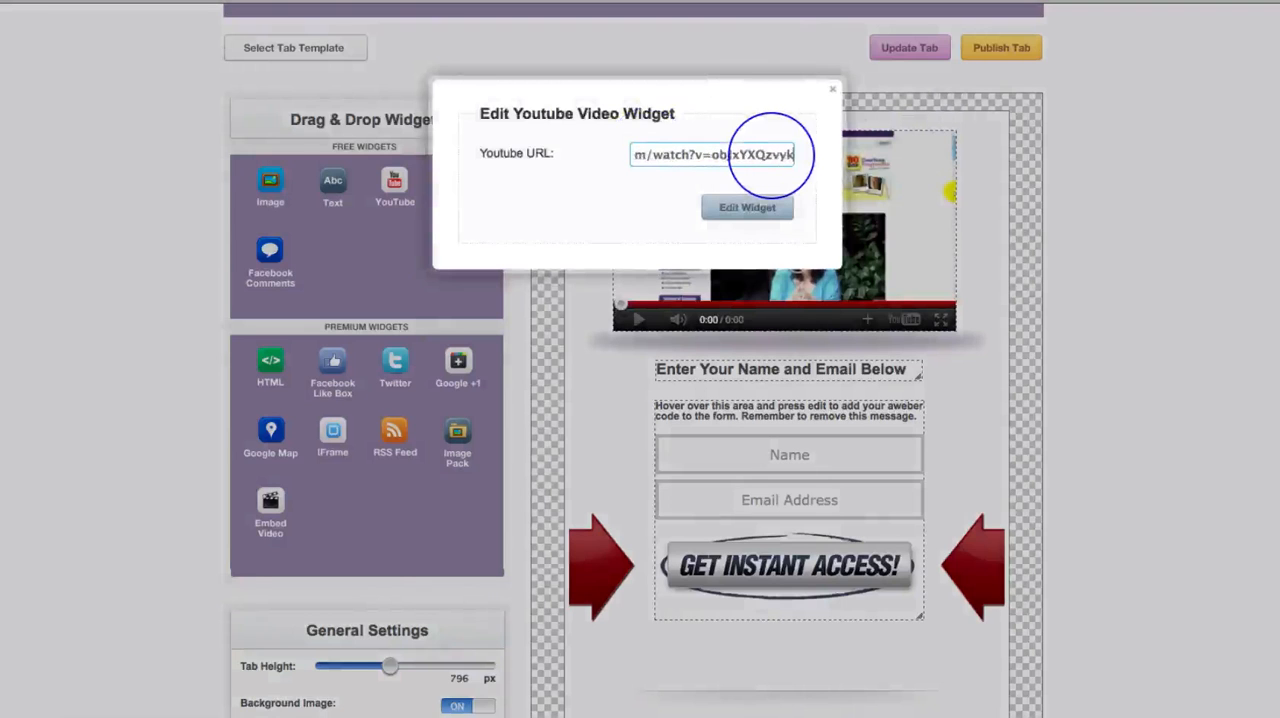
{"action": "left_click", "coordinate": [831, 91]}
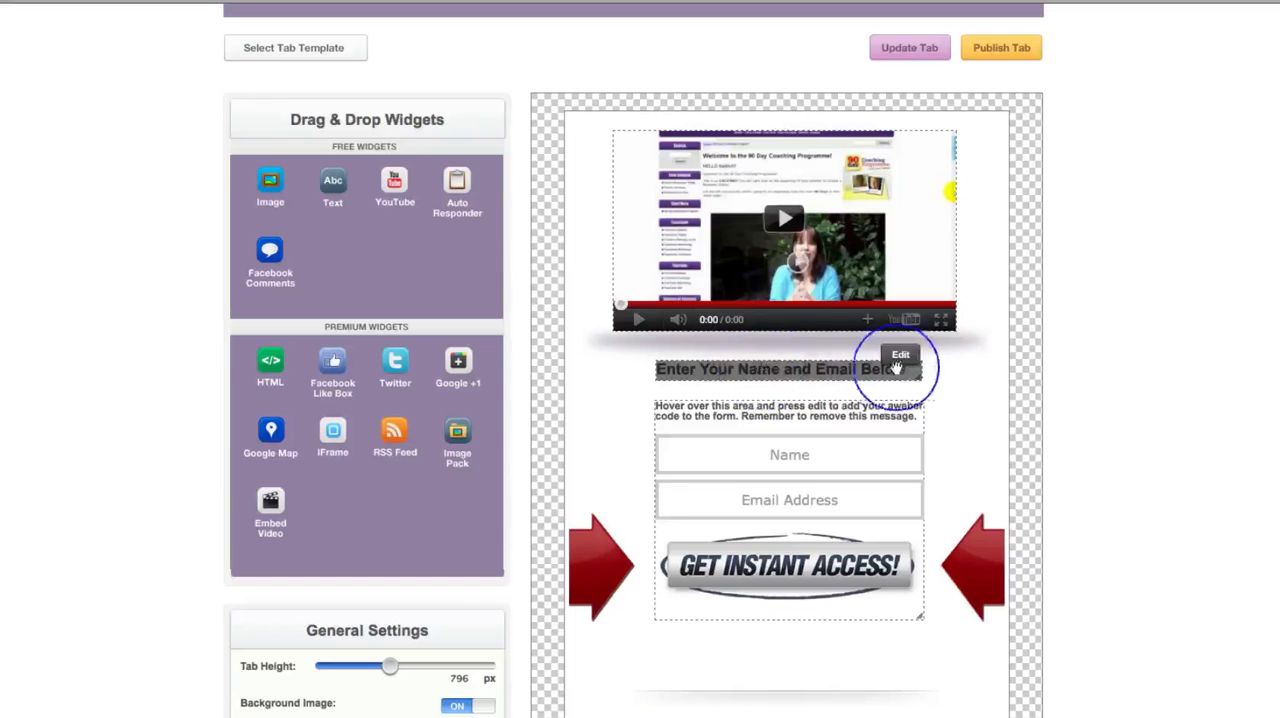
{"action": "left_click", "coordinate": [901, 358]}
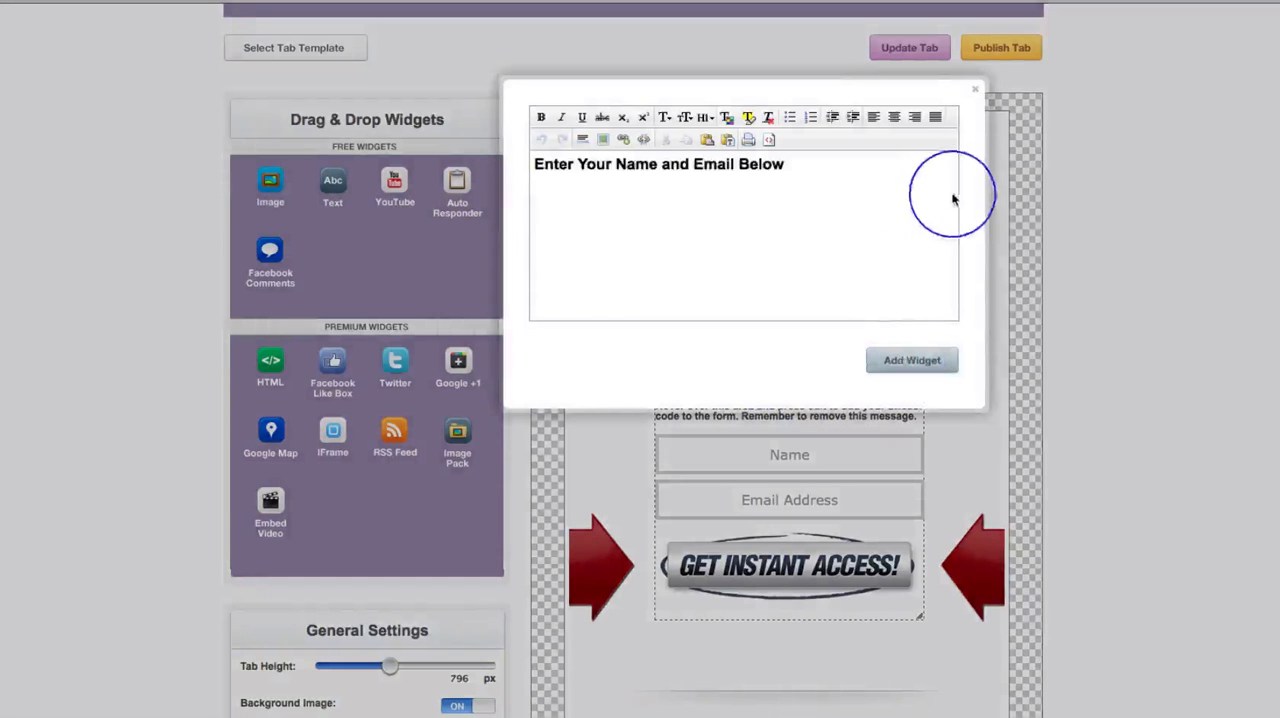
{"action": "left_click", "coordinate": [977, 93]}
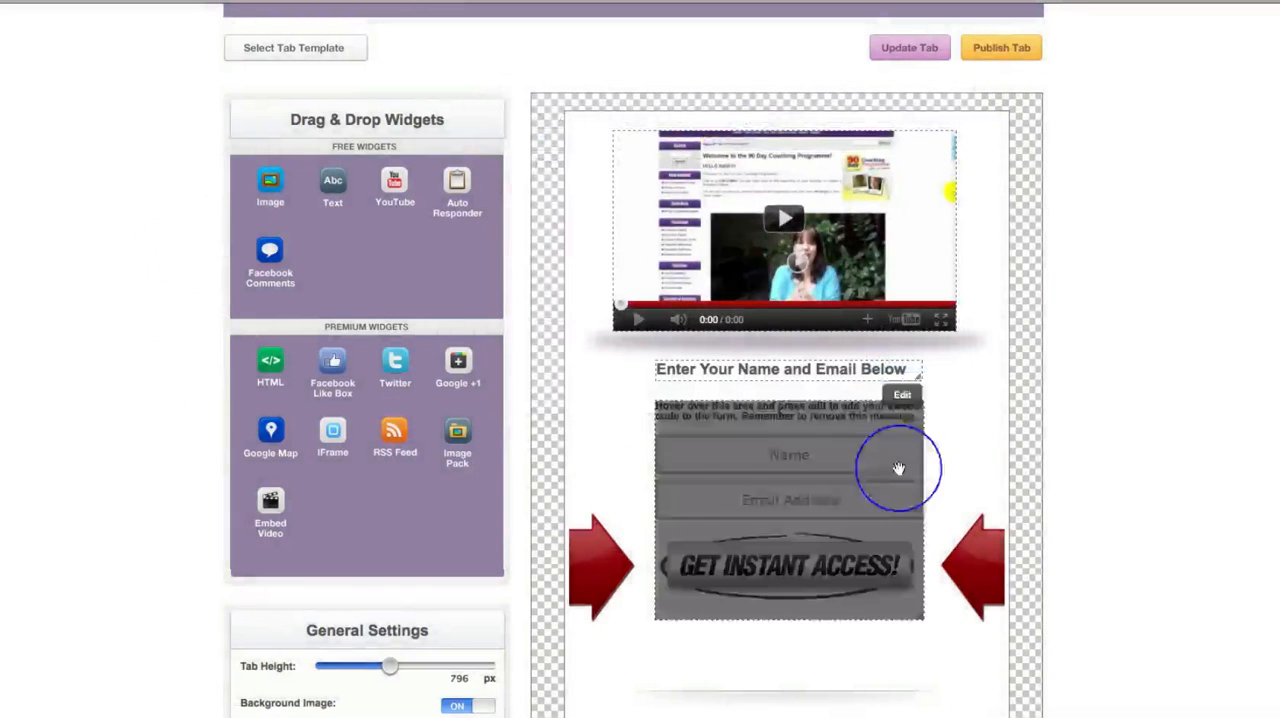
- Open the HTML content of the name and email form widget for editing
{"action": "scroll", "coordinate": [1080, 515], "scroll_direction": "down", "scroll_amount": 3}
{"action": "mouse_move", "coordinate": [860, 297]}
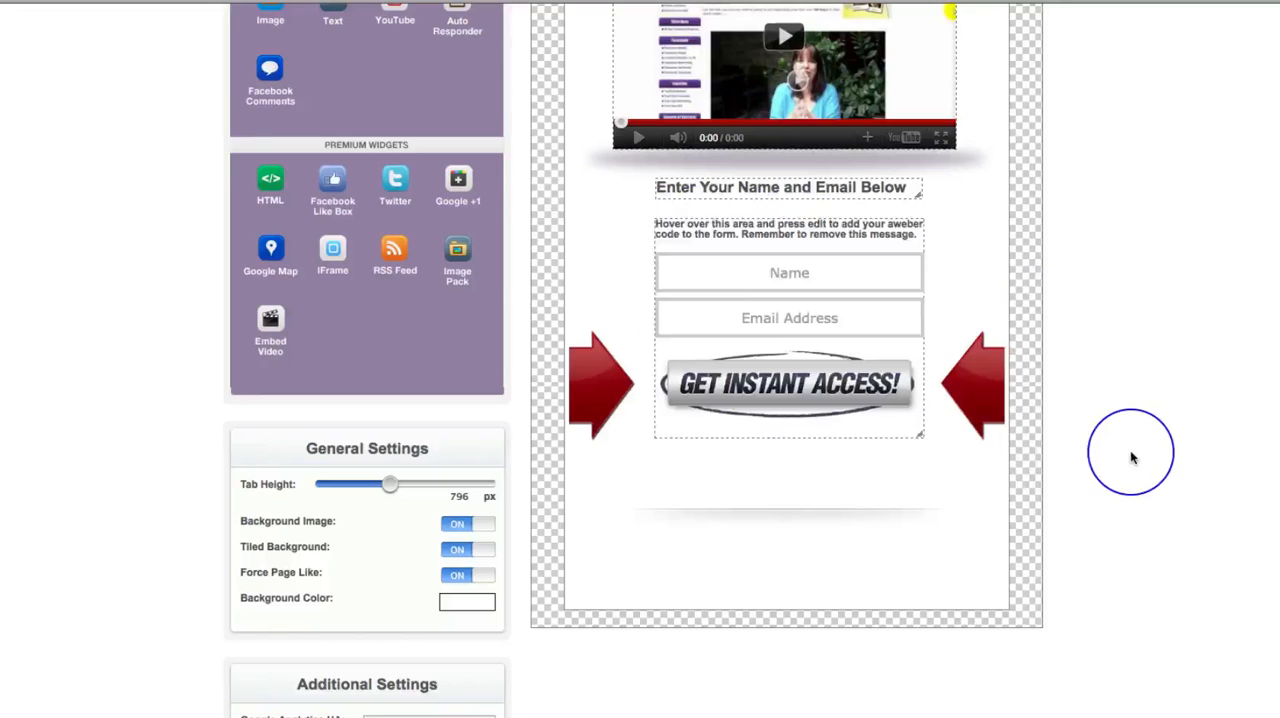
{"action": "scroll", "coordinate": [1133, 458], "scroll_direction": "up", "scroll_amount": 3}
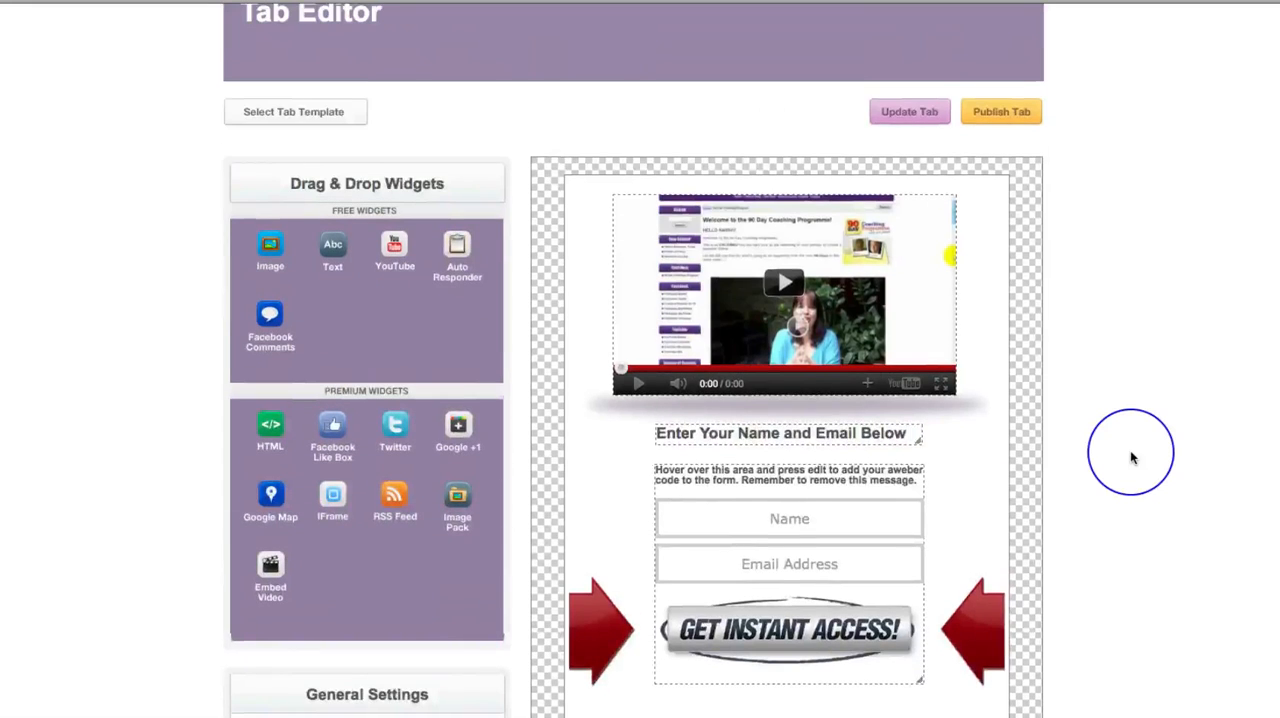
{"action": "scroll", "coordinate": [1133, 458], "scroll_direction": "down", "scroll_amount": 3}
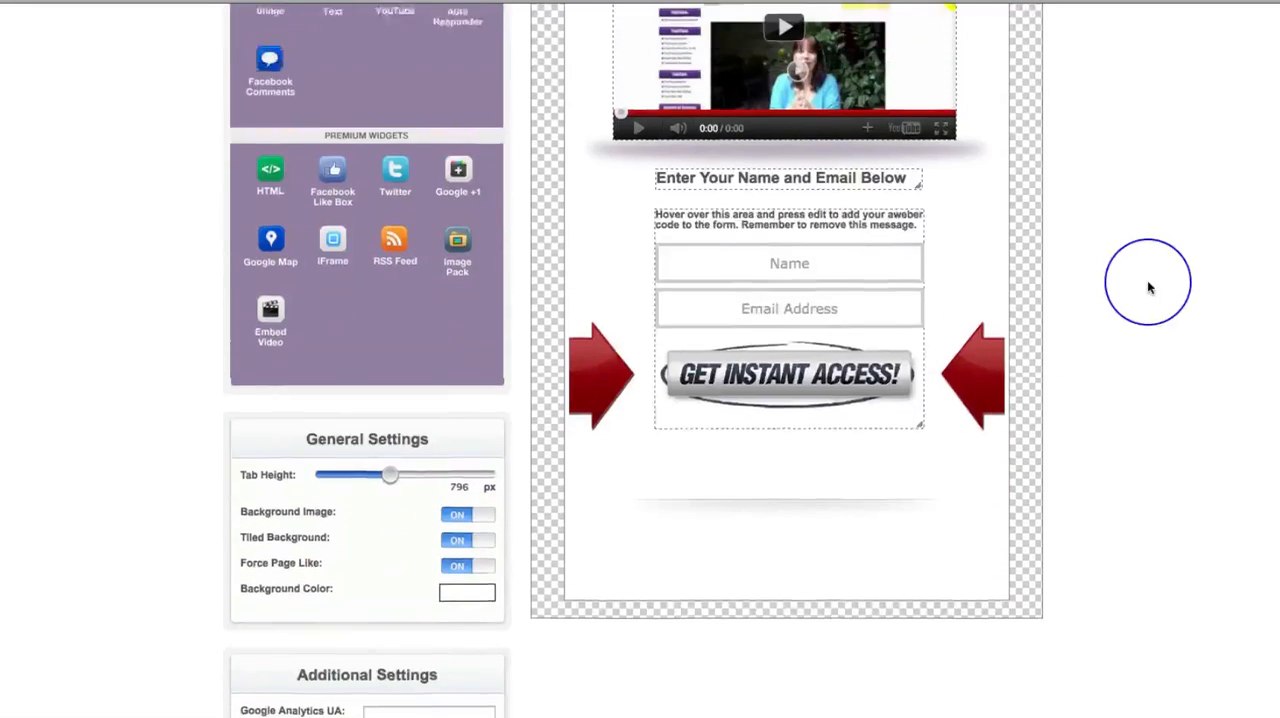
{"action": "scroll", "coordinate": [1148, 288], "scroll_direction": "up", "scroll_amount": 2}
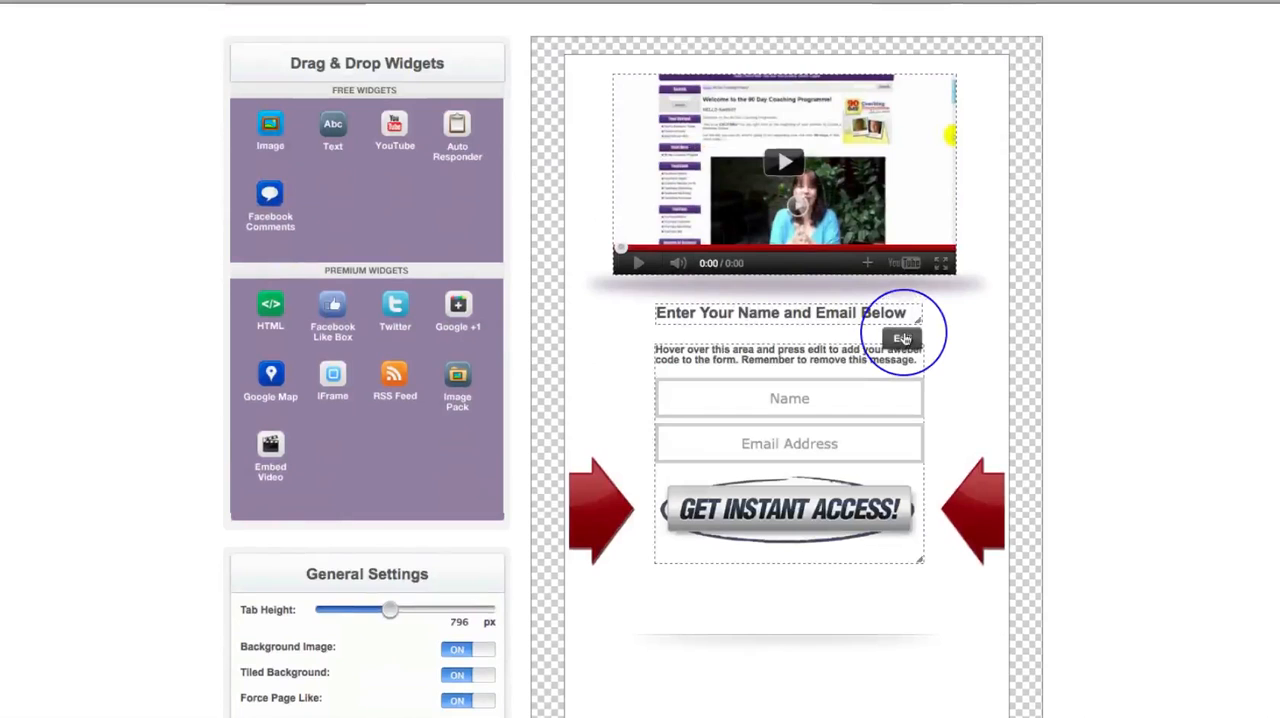
{"action": "left_click", "coordinate": [903, 340]}
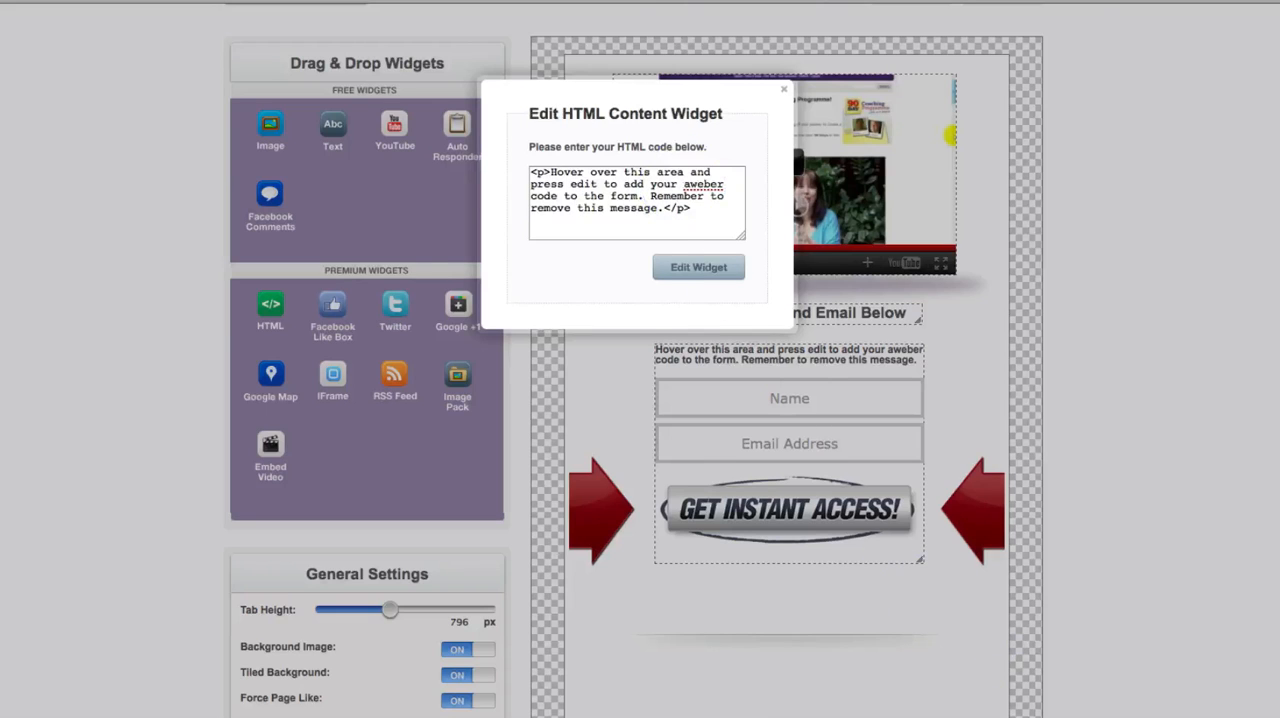
- Switch to the text document holding the AWeber form code, enlarge its window and locate the hidden input lines
{"action": "left_click", "coordinate": [742, 714]}
{"action": "scroll", "coordinate": [904, 189], "scroll_direction": "down", "scroll_amount": 1}
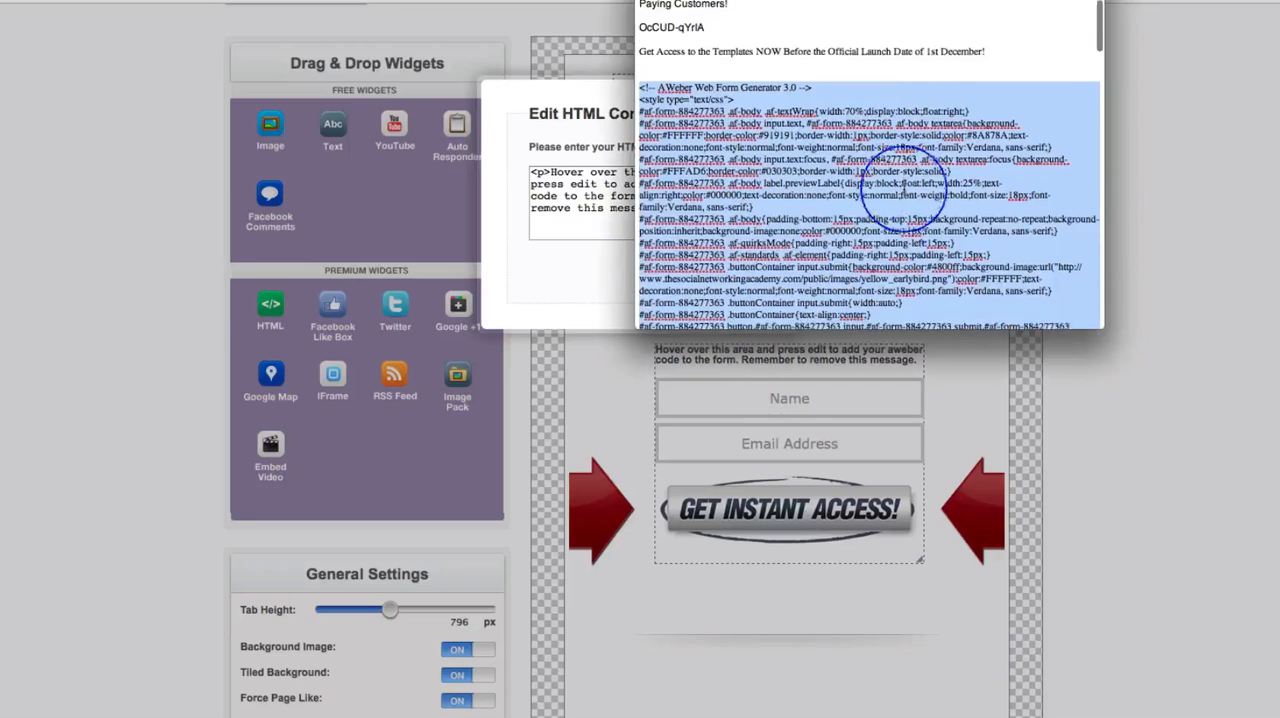
{"action": "scroll", "coordinate": [904, 189], "scroll_direction": "down", "scroll_amount": 1}
{"action": "left_click_drag", "start_coordinate": [1101, 326], "coordinate": [1275, 586]}
{"action": "scroll", "coordinate": [1097, 70], "scroll_direction": "down", "scroll_amount": 1}
{"action": "left_click_drag", "start_coordinate": [1097, 2], "coordinate": [773, 2]}
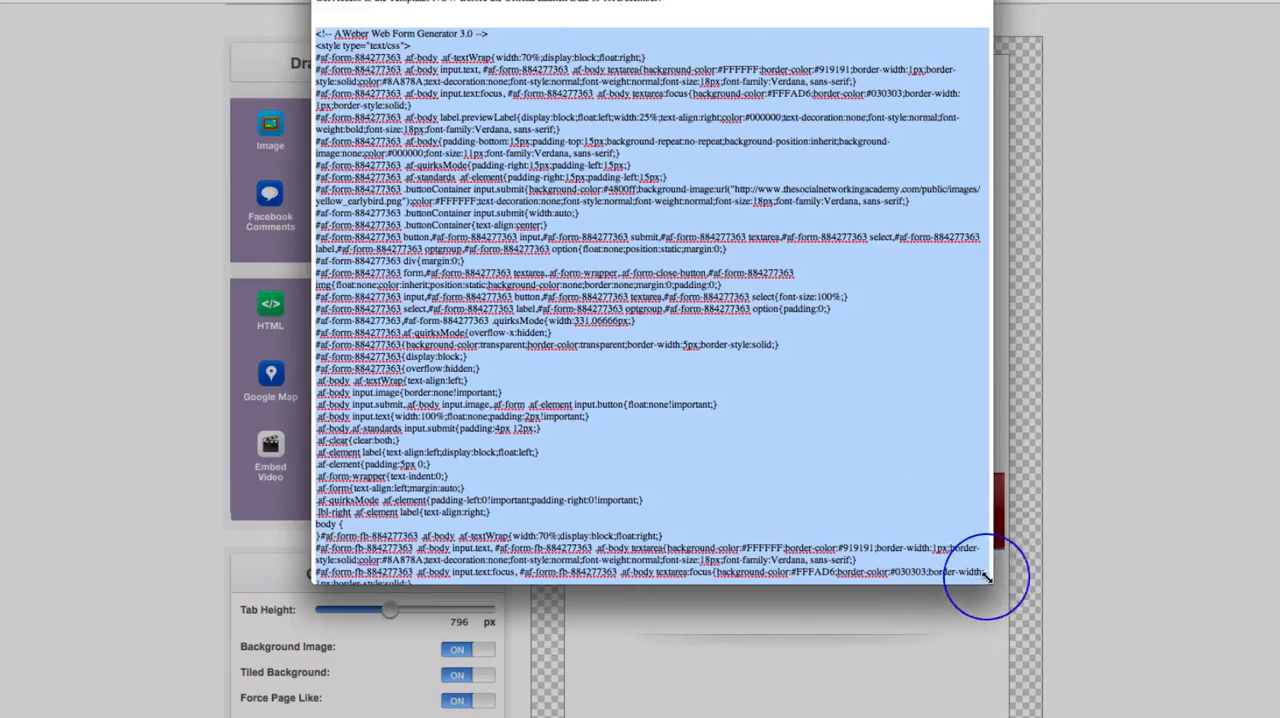
{"action": "left_click_drag", "start_coordinate": [988, 582], "coordinate": [1108, 643]}
{"action": "scroll", "coordinate": [747, 484], "scroll_direction": "down", "scroll_amount": 10}
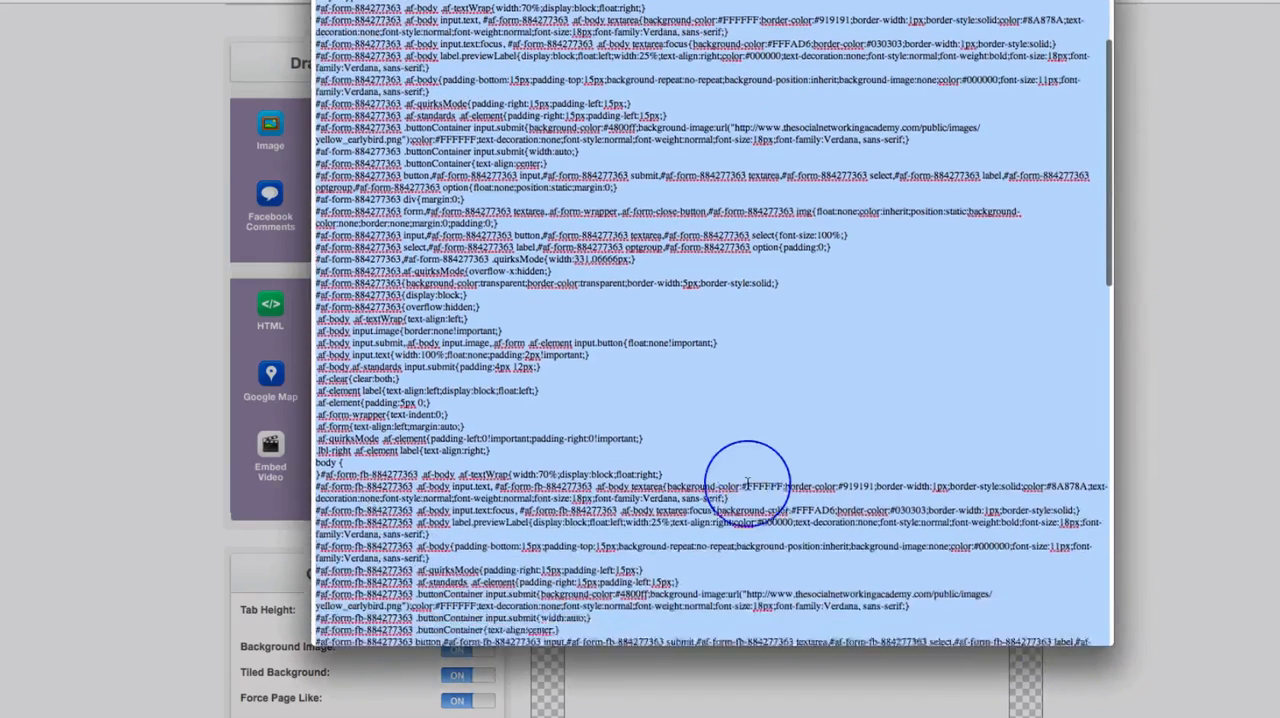
{"action": "scroll", "coordinate": [747, 484], "scroll_direction": "down", "scroll_amount": 8}
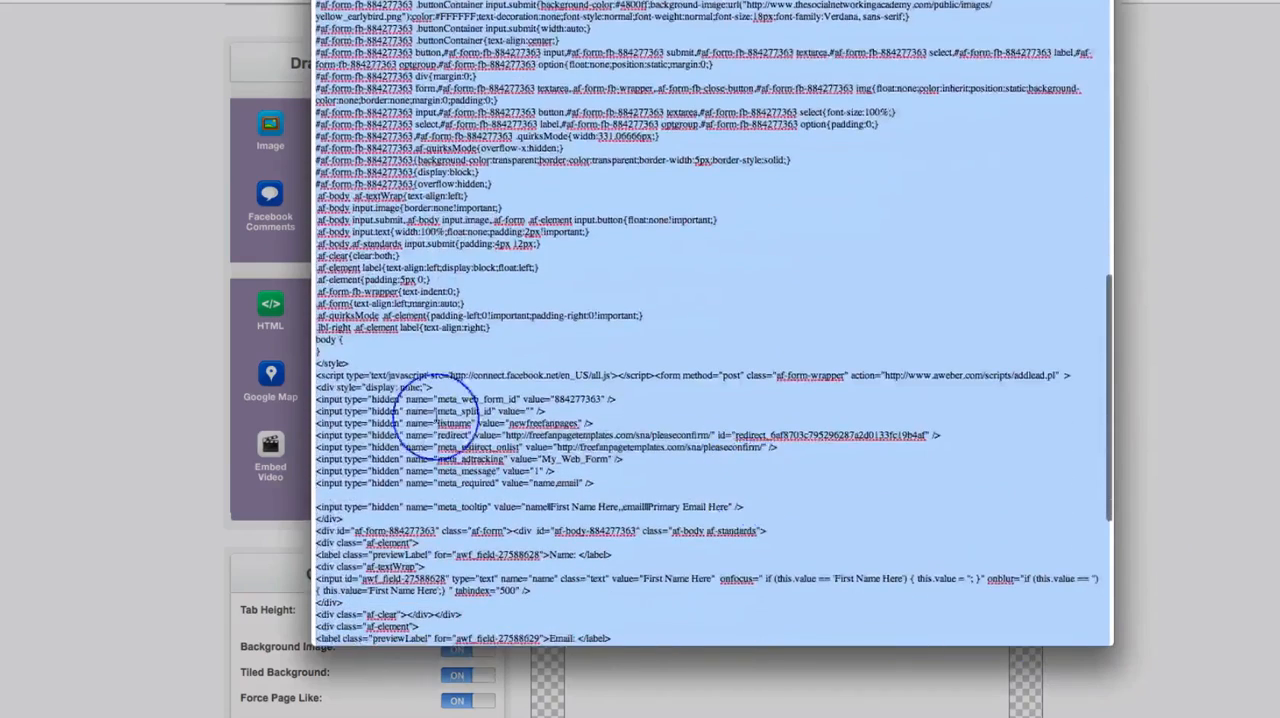
- Set off the hidden input lines with blank lines before meta_web_form_id and after meta_tooltip in the AWeber code
{"action": "left_click", "coordinate": [440, 385]}
{"action": "key", "text": "Return"}
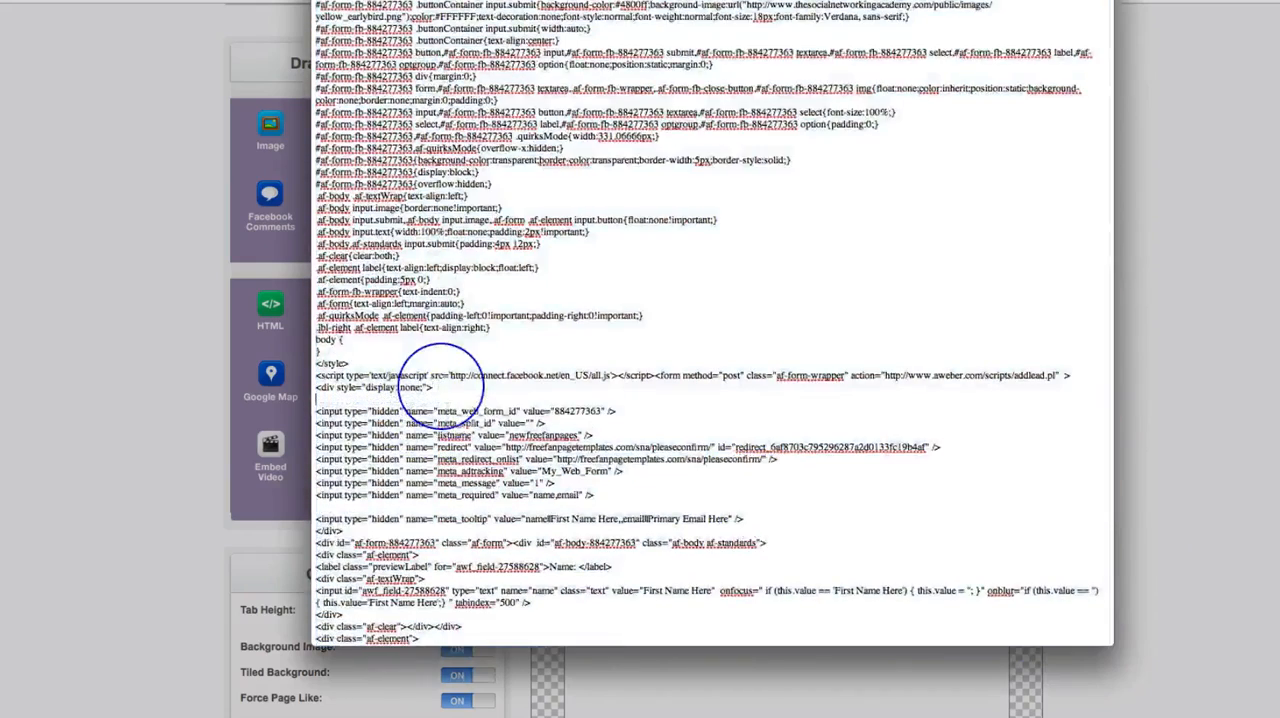
{"action": "left_click", "coordinate": [750, 521]}
{"action": "key", "text": "Return"}
{"action": "key", "text": "Return"}
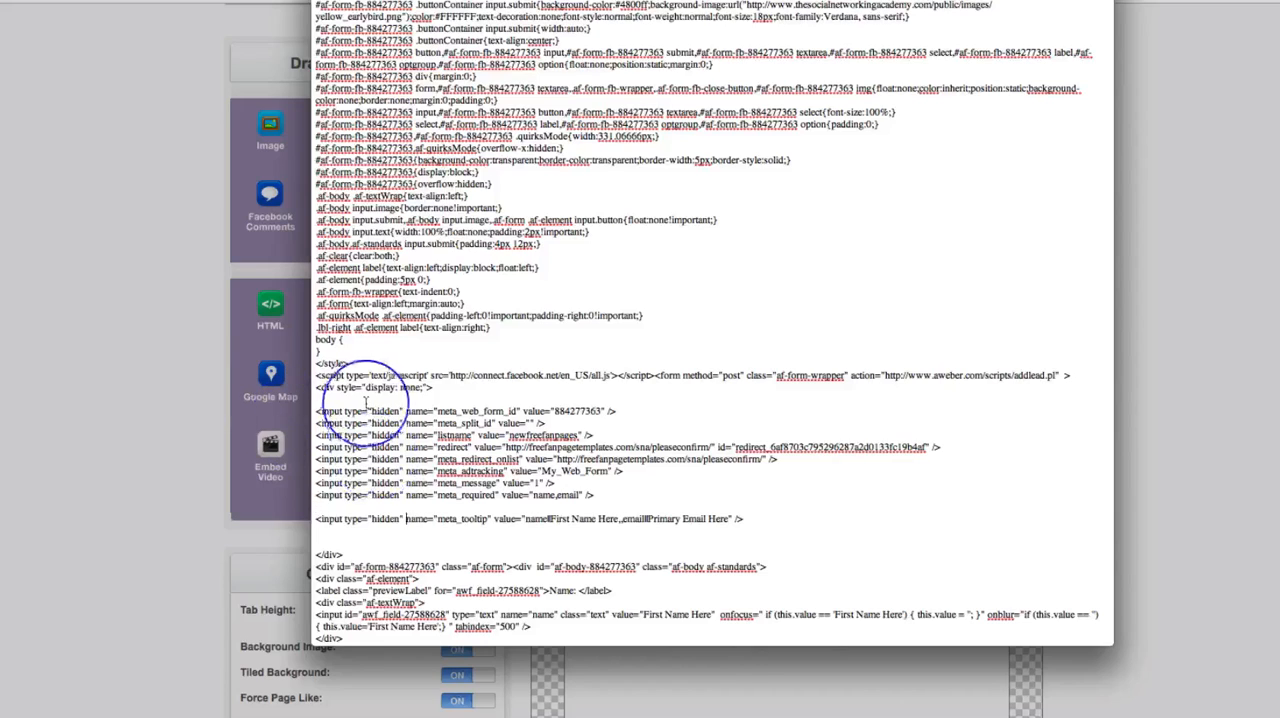
- Copy the hidden input lines from meta_web_form_id through meta_tooltip and return to the tab editor
{"action": "left_click", "coordinate": [314, 411]}
{"action": "left_click_drag", "start_coordinate": [314, 411], "coordinate": [752, 519]}
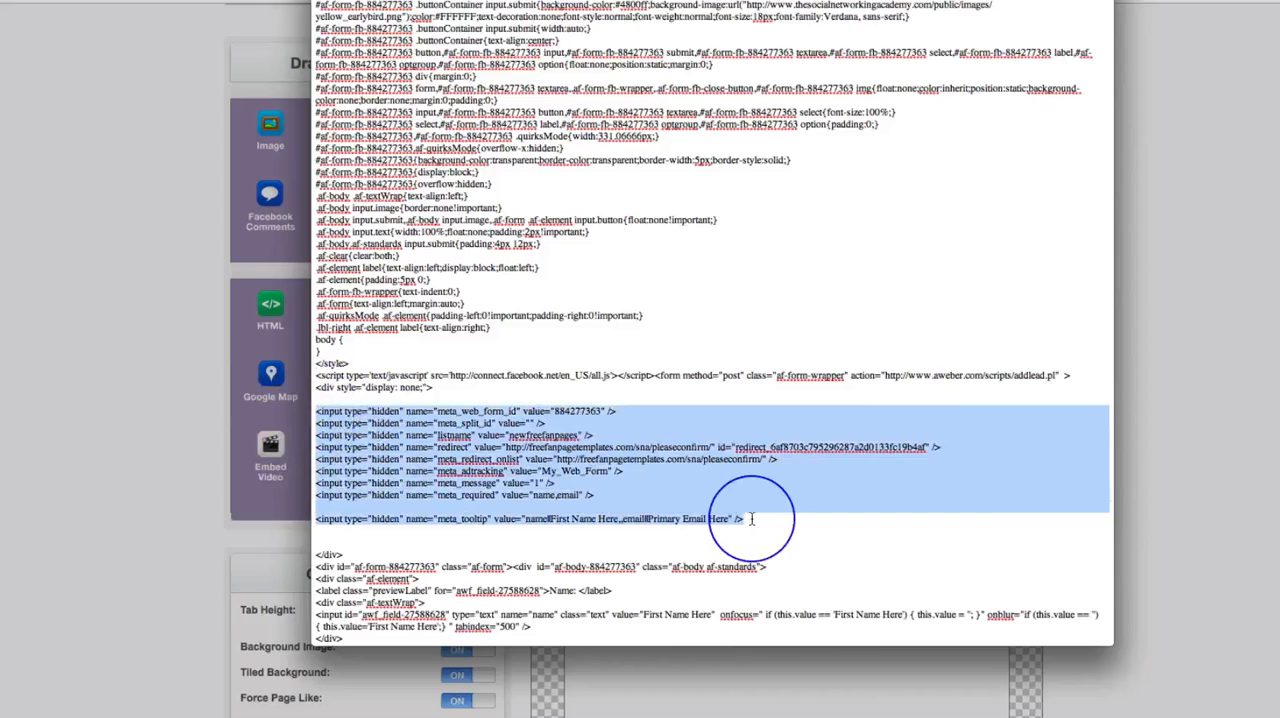
{"action": "left_click", "coordinate": [1227, 456]}
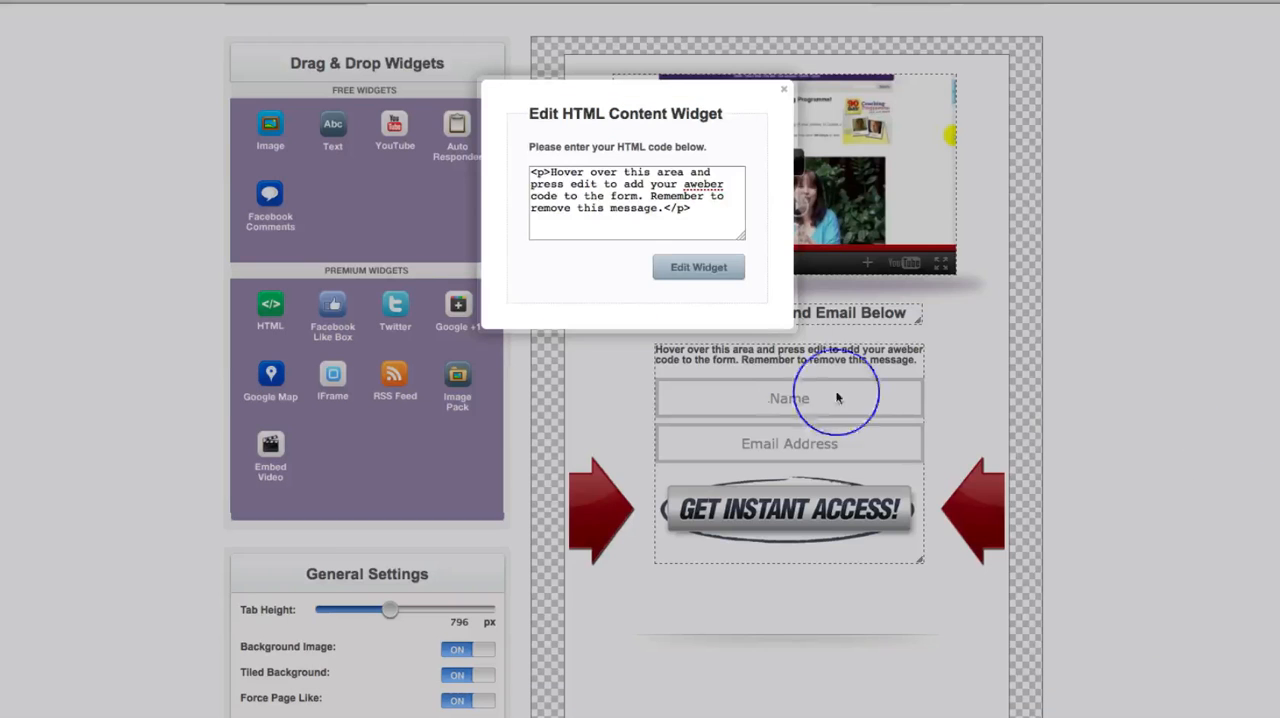
- Replace the form widget's placeholder message with the copied AWeber hidden inputs, save it, and move the form slightly down
{"action": "left_click_drag", "start_coordinate": [531, 172], "coordinate": [709, 212]}
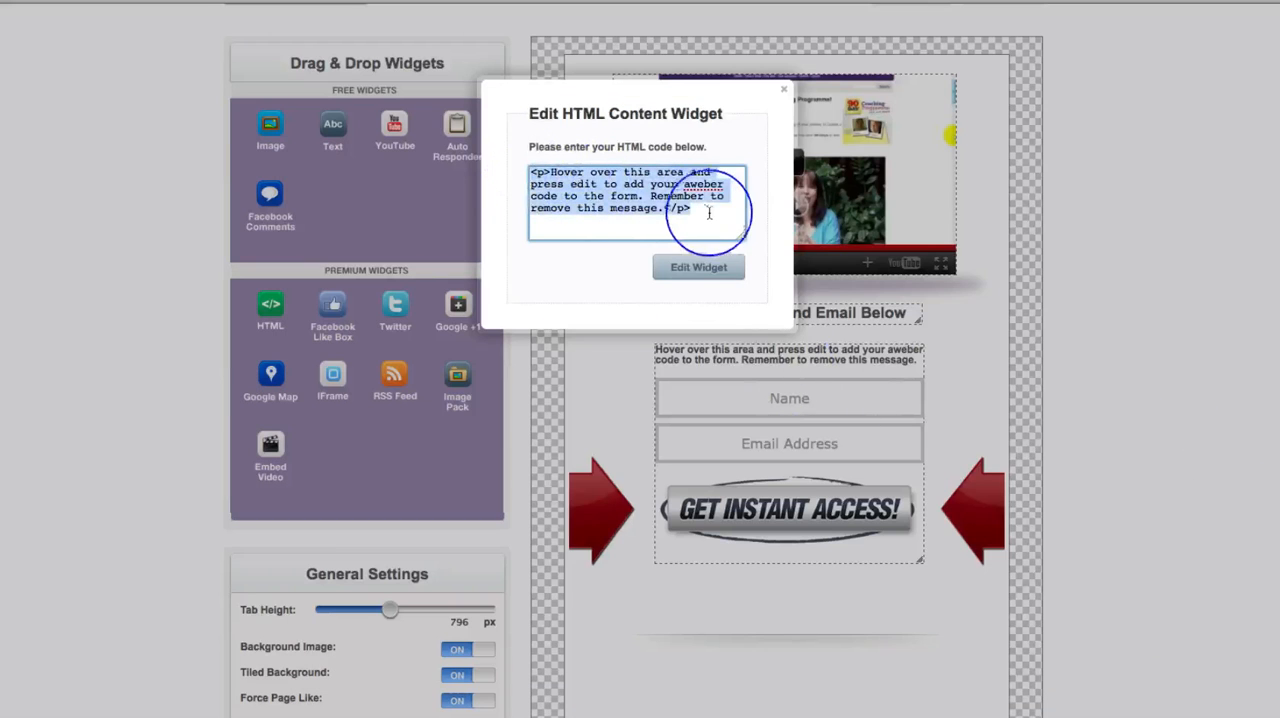
{"action": "key", "text": "ctrl+v"}
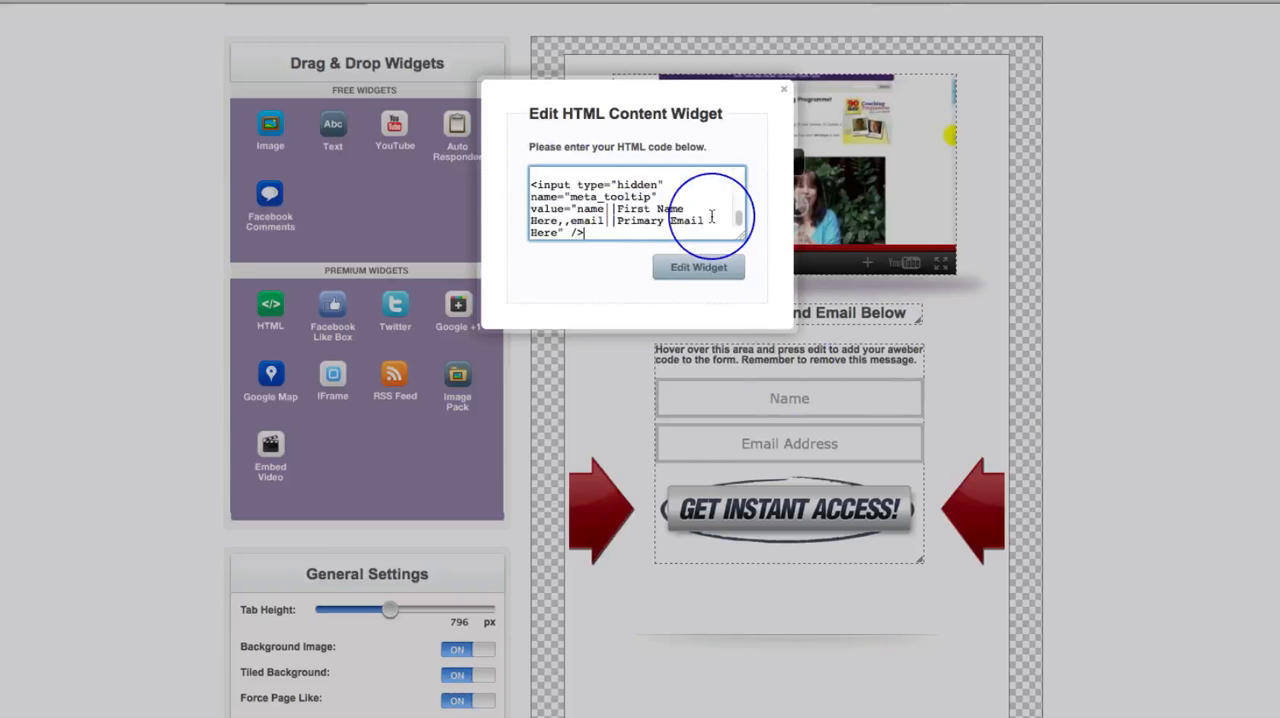
{"action": "left_click", "coordinate": [693, 270]}
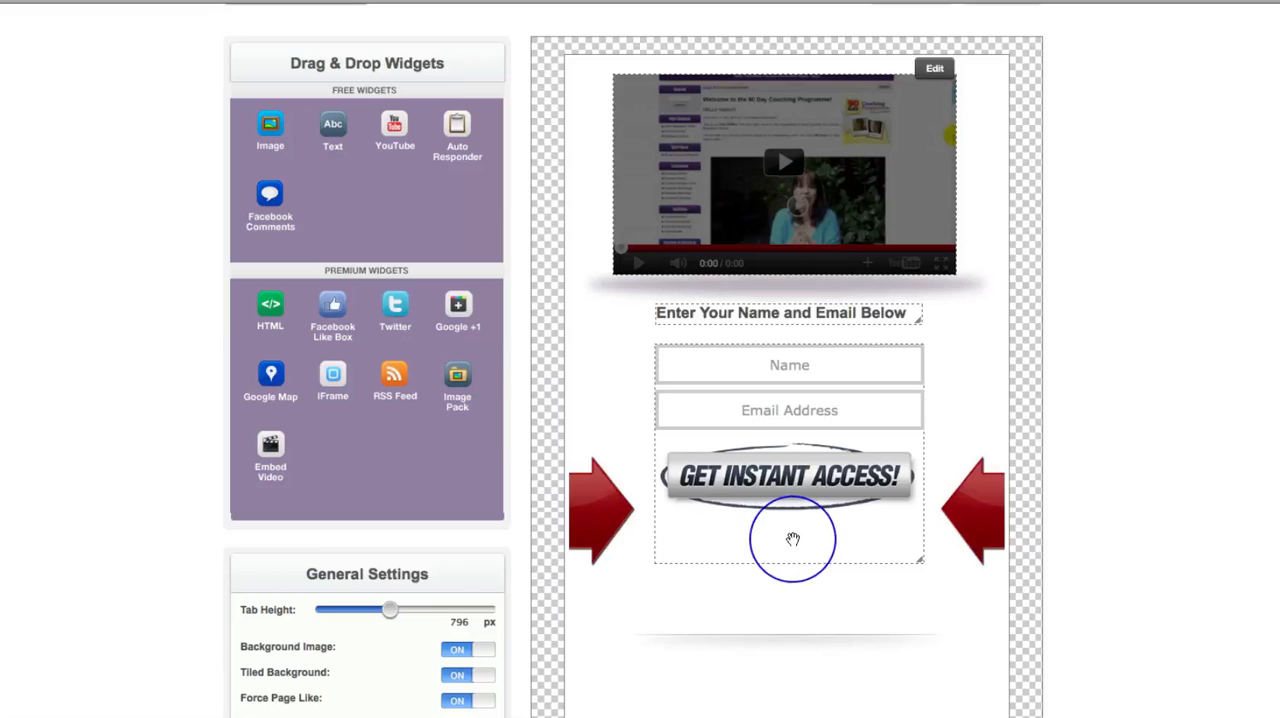
{"action": "left_click_drag", "start_coordinate": [793, 541], "coordinate": [790, 565]}
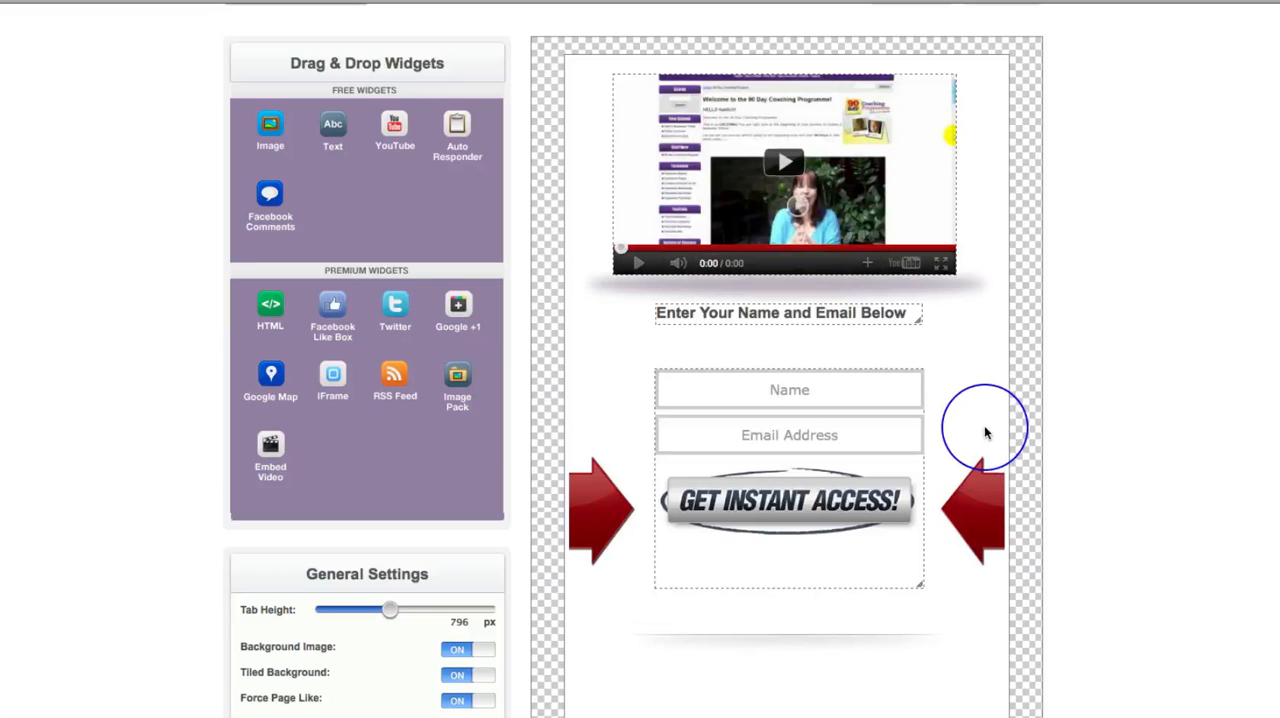
{"action": "scroll", "coordinate": [985, 432], "scroll_direction": "down", "scroll_amount": 1}
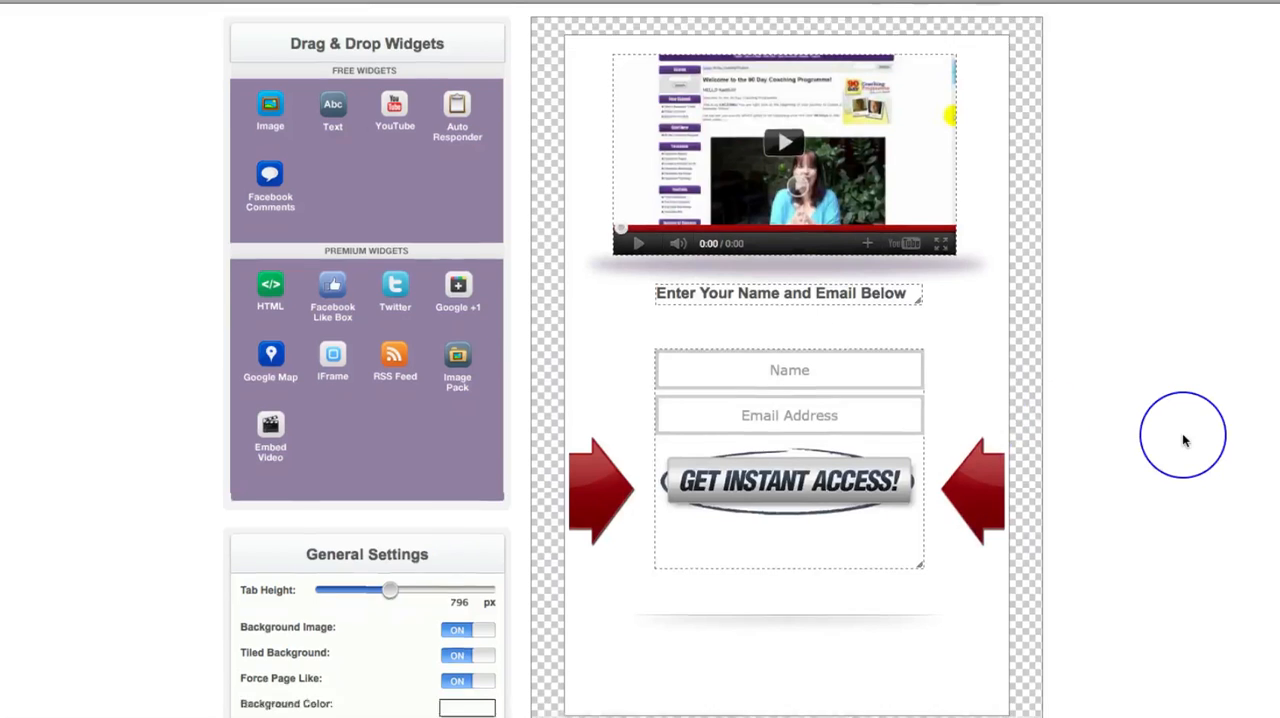
{"action": "scroll", "coordinate": [1183, 434], "scroll_direction": "up", "scroll_amount": 5}
{"action": "scroll", "coordinate": [1240, 385], "scroll_direction": "down", "scroll_amount": 3}
{"action": "scroll", "coordinate": [1240, 385], "scroll_direction": "down", "scroll_amount": 2}
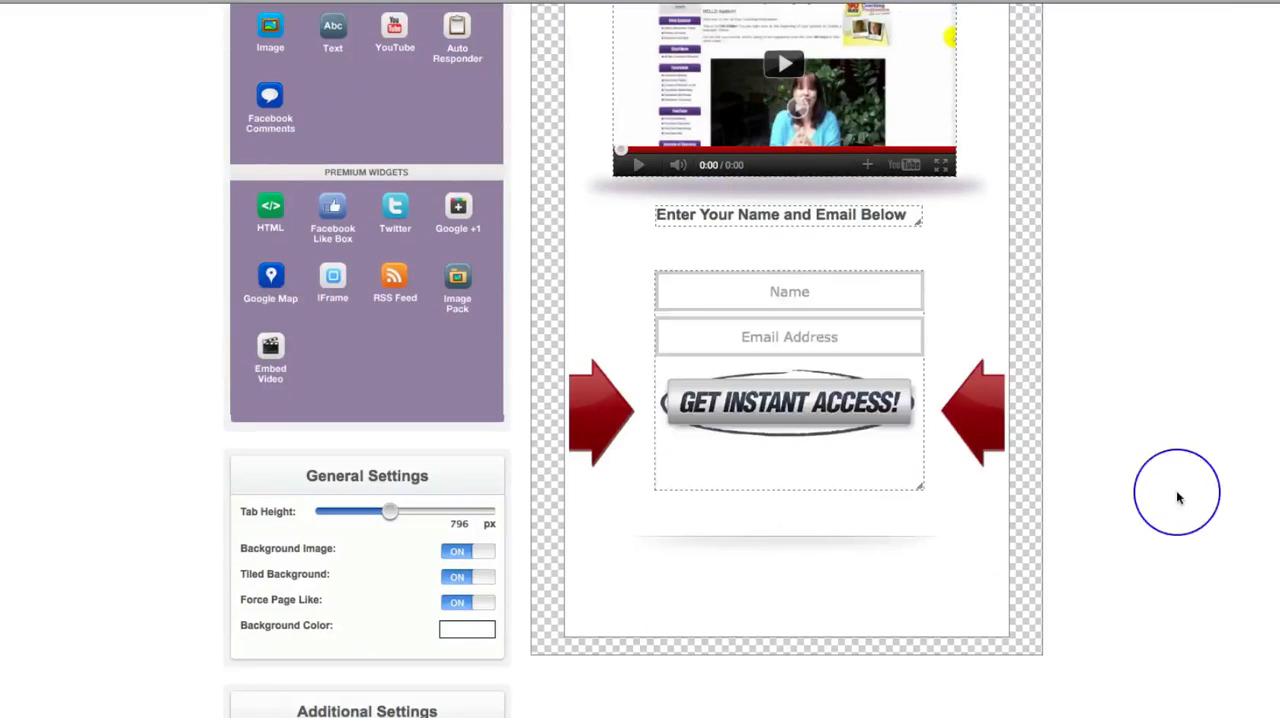
{"action": "scroll", "coordinate": [1178, 497], "scroll_direction": "up", "scroll_amount": 2}
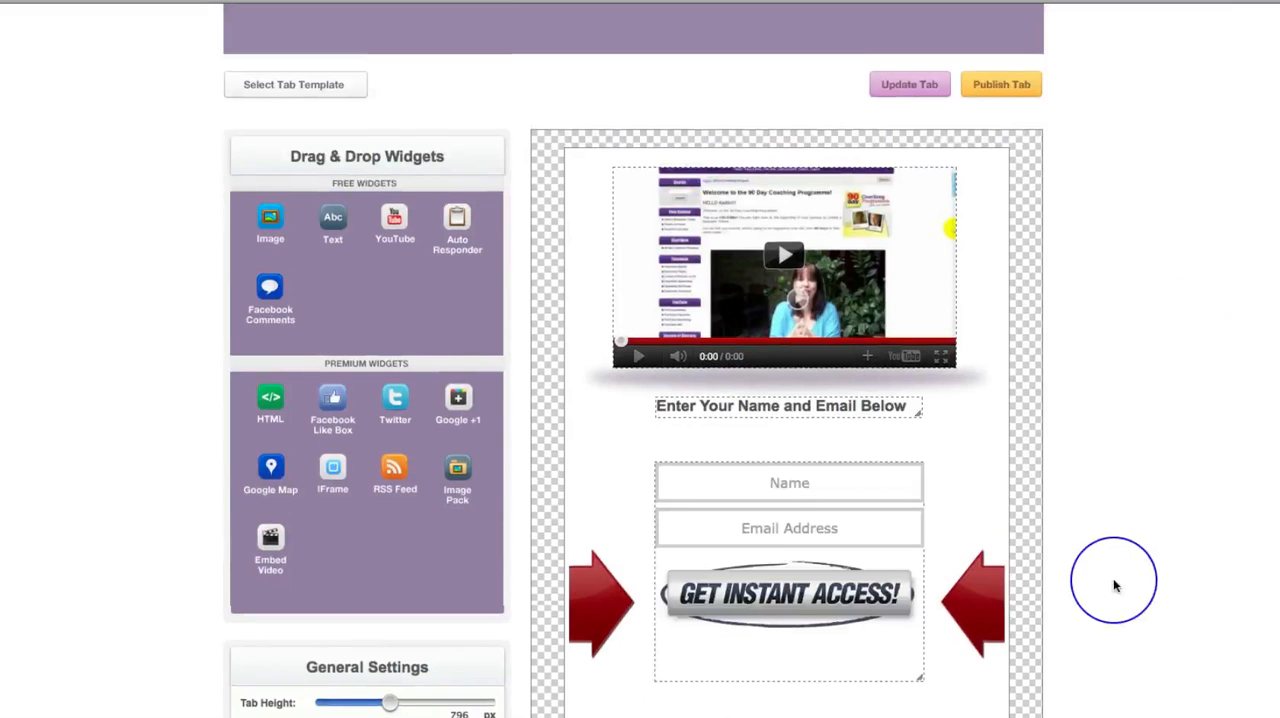
{"action": "scroll", "coordinate": [1115, 586], "scroll_direction": "down", "scroll_amount": 2}
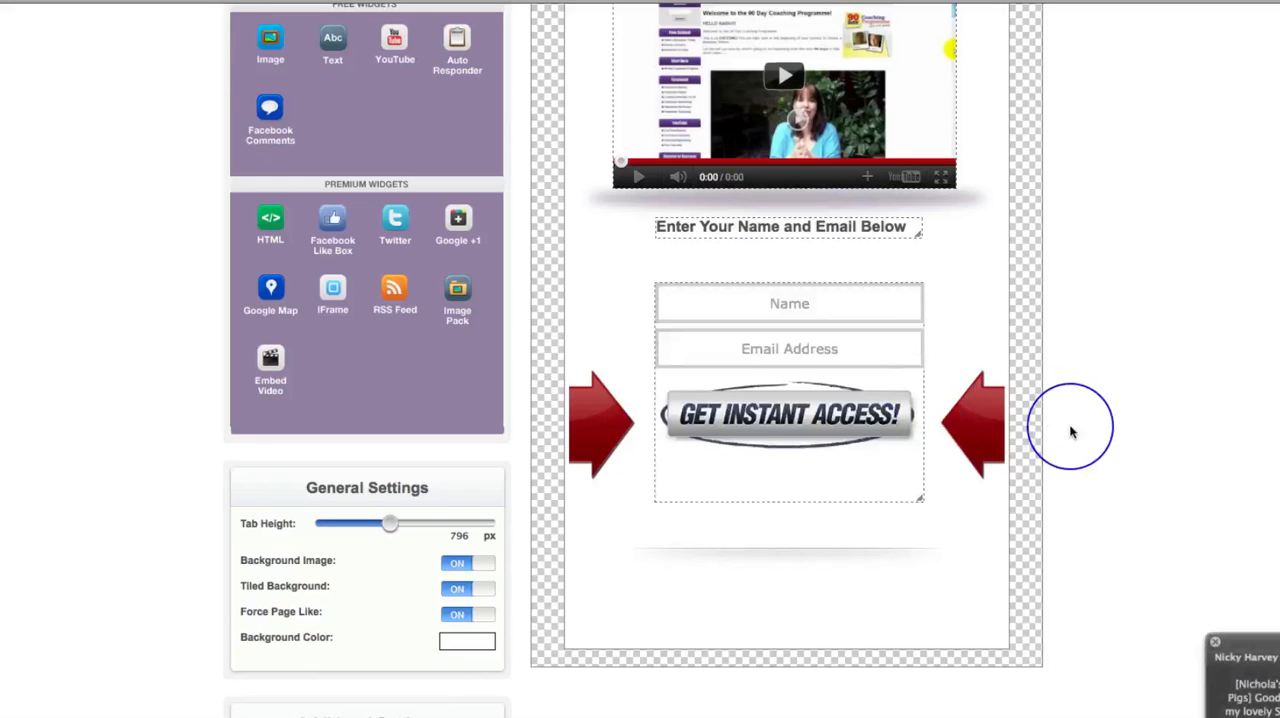
- Apply the dark striped tab template with the "Click the button on the right to like my page..." heading, replacing the current tab
{"action": "left_click", "coordinate": [1217, 645]}
{"action": "scroll", "coordinate": [1194, 514], "scroll_direction": "up", "scroll_amount": 4}
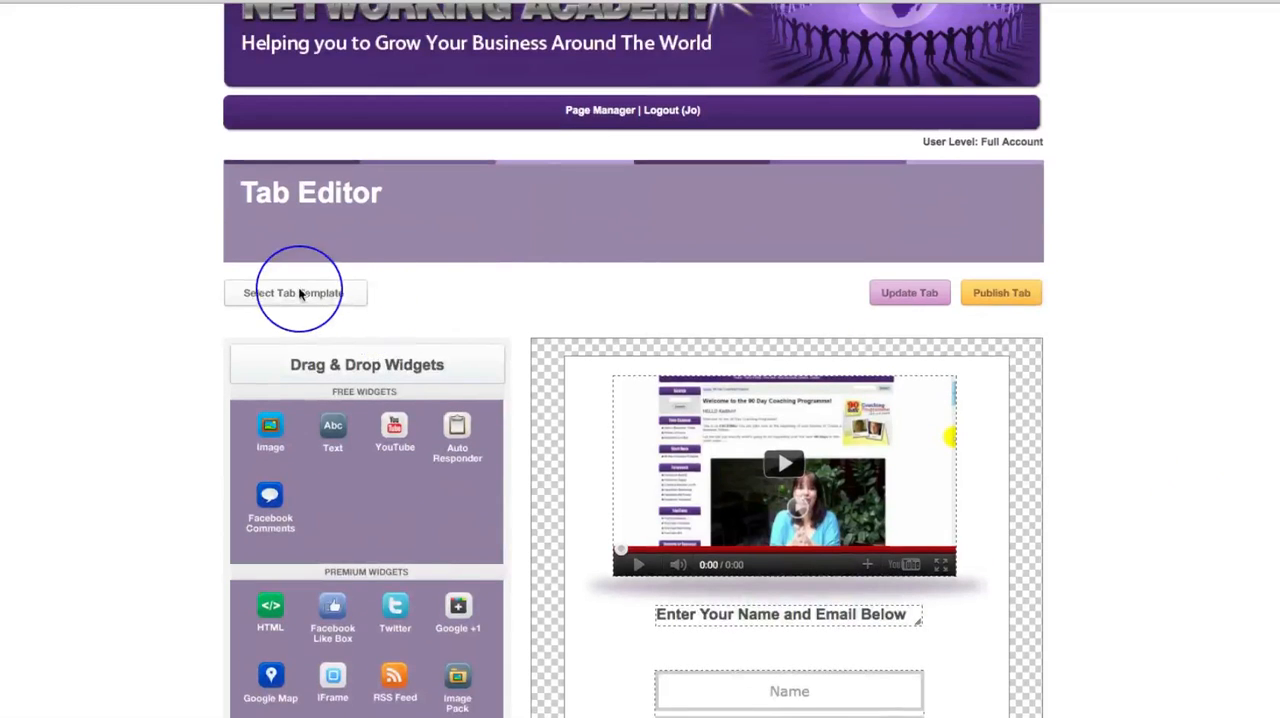
{"action": "left_click", "coordinate": [299, 293]}
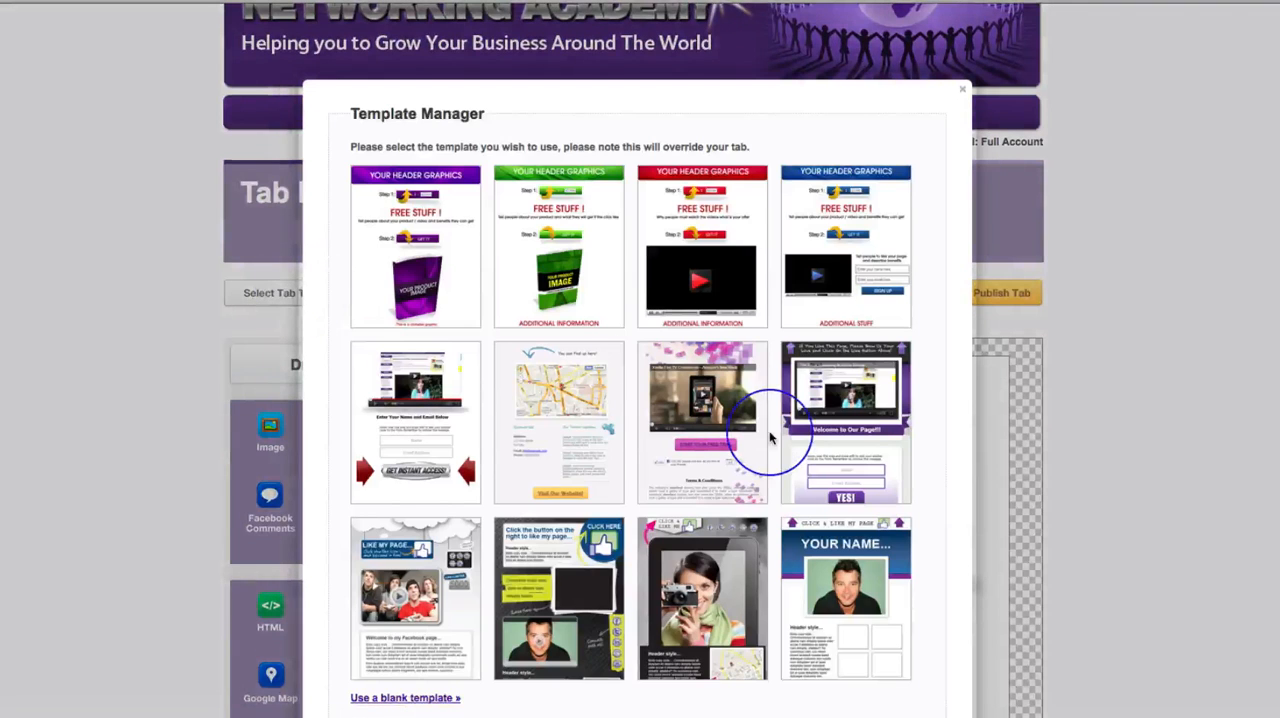
{"action": "scroll", "coordinate": [770, 437], "scroll_direction": "down", "scroll_amount": 2}
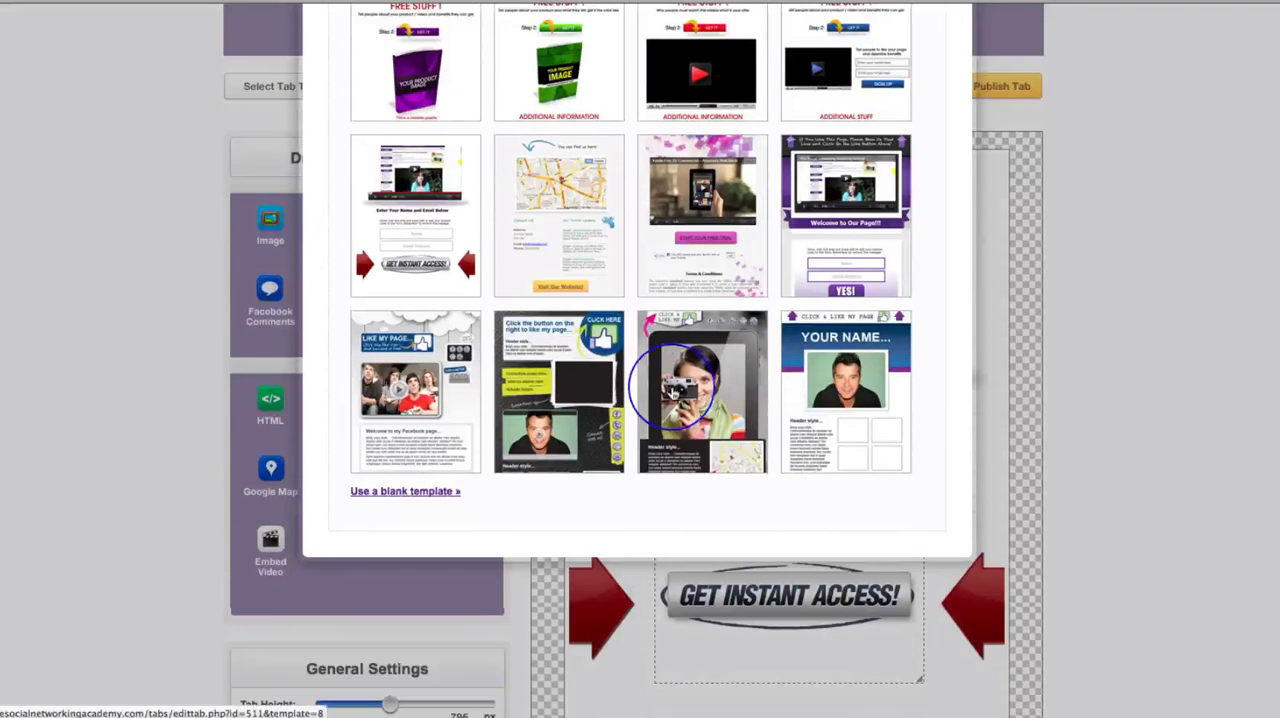
{"action": "left_click", "coordinate": [557, 375]}
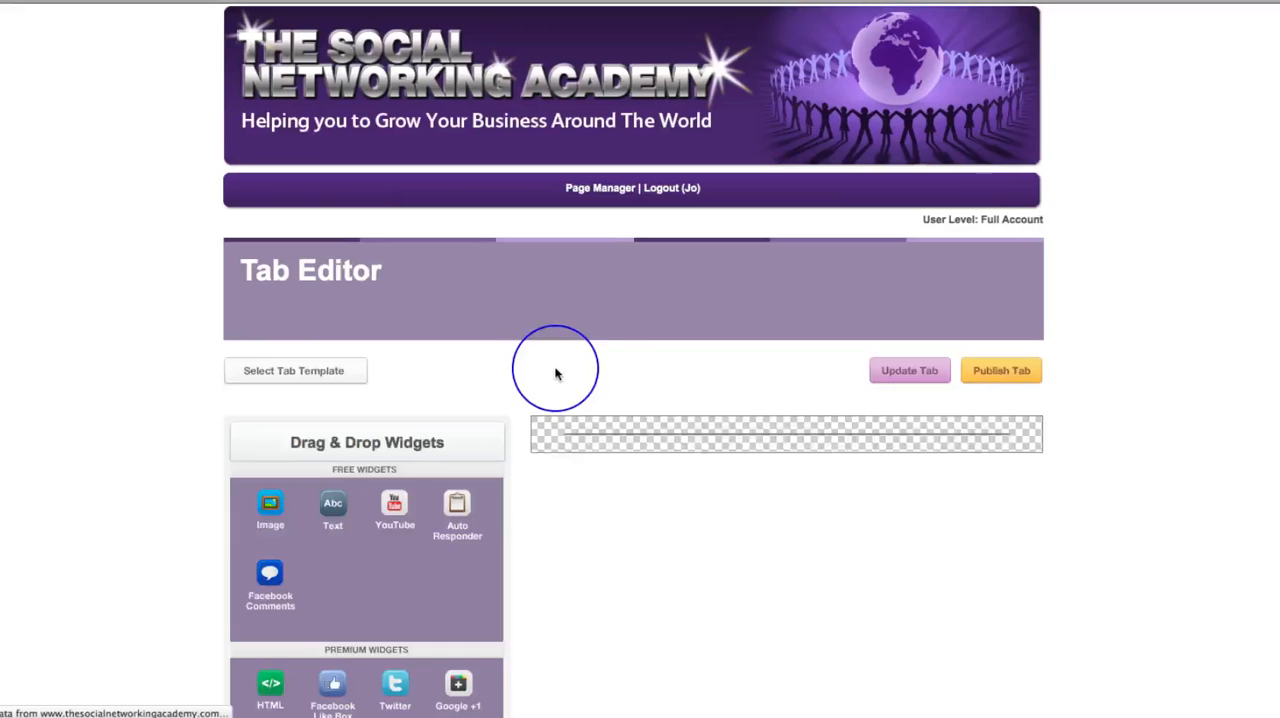
{"action": "scroll", "coordinate": [1181, 549], "scroll_direction": "down", "scroll_amount": 1}
{"action": "scroll", "coordinate": [1181, 549], "scroll_direction": "down", "scroll_amount": 10}
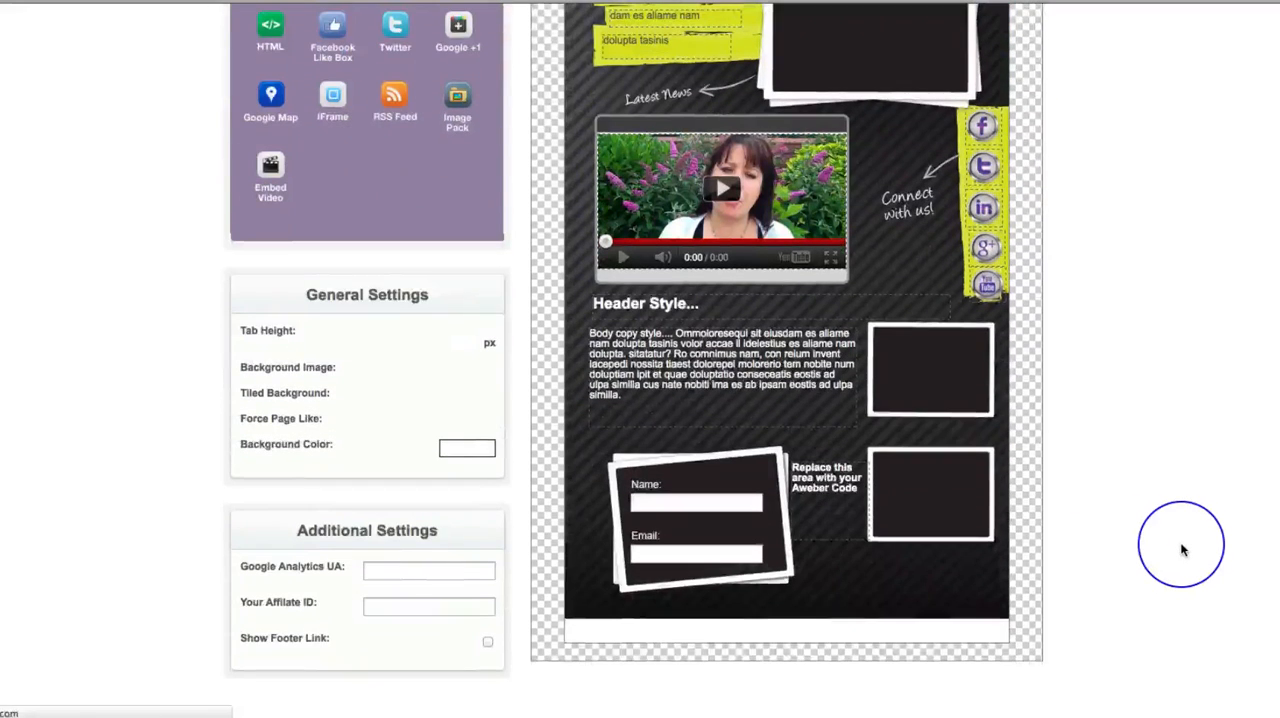
- Replace the "Replace this area with your Aweber Code" placeholder with the copied AWeber hidden inputs, save, and realign the form with its Name and Email labels
{"action": "left_click_drag", "start_coordinate": [391, 331], "coordinate": [408, 340]}
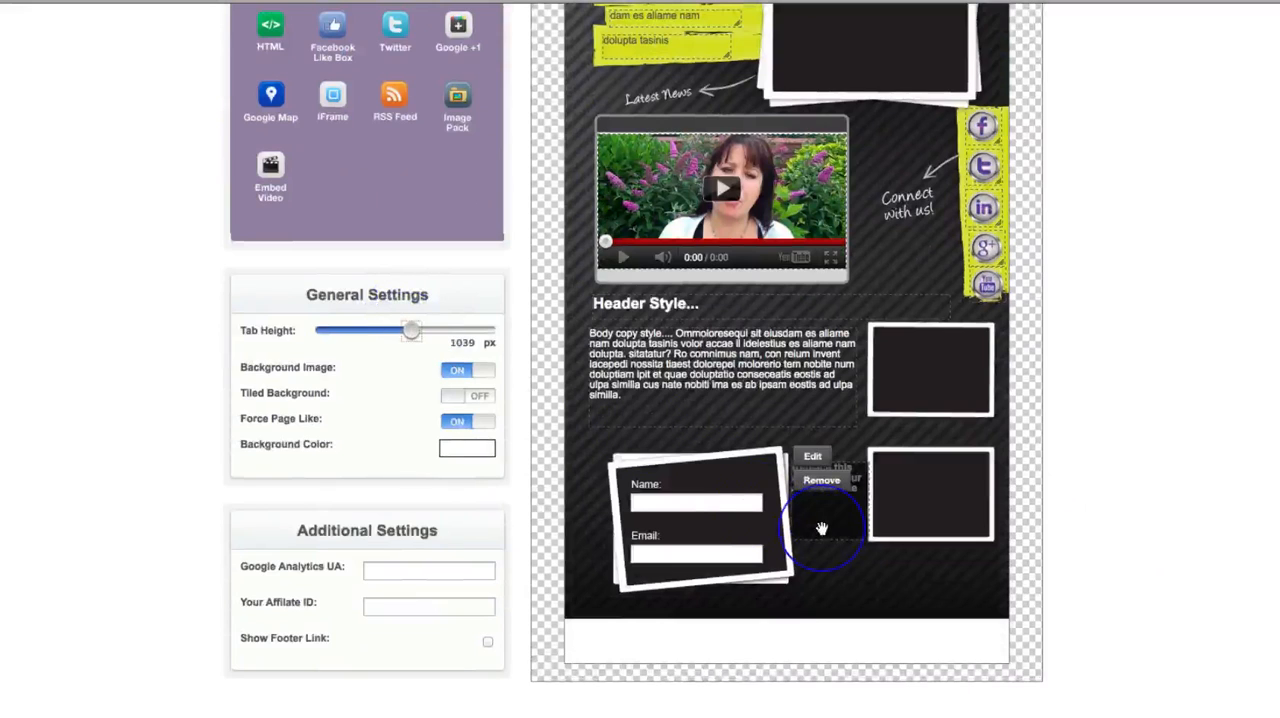
{"action": "mouse_move", "coordinate": [824, 525]}
{"action": "left_mouse_down"}
{"action": "mouse_move", "coordinate": [723, 523]}
{"action": "mouse_move", "coordinate": [820, 528]}
{"action": "left_mouse_up"}
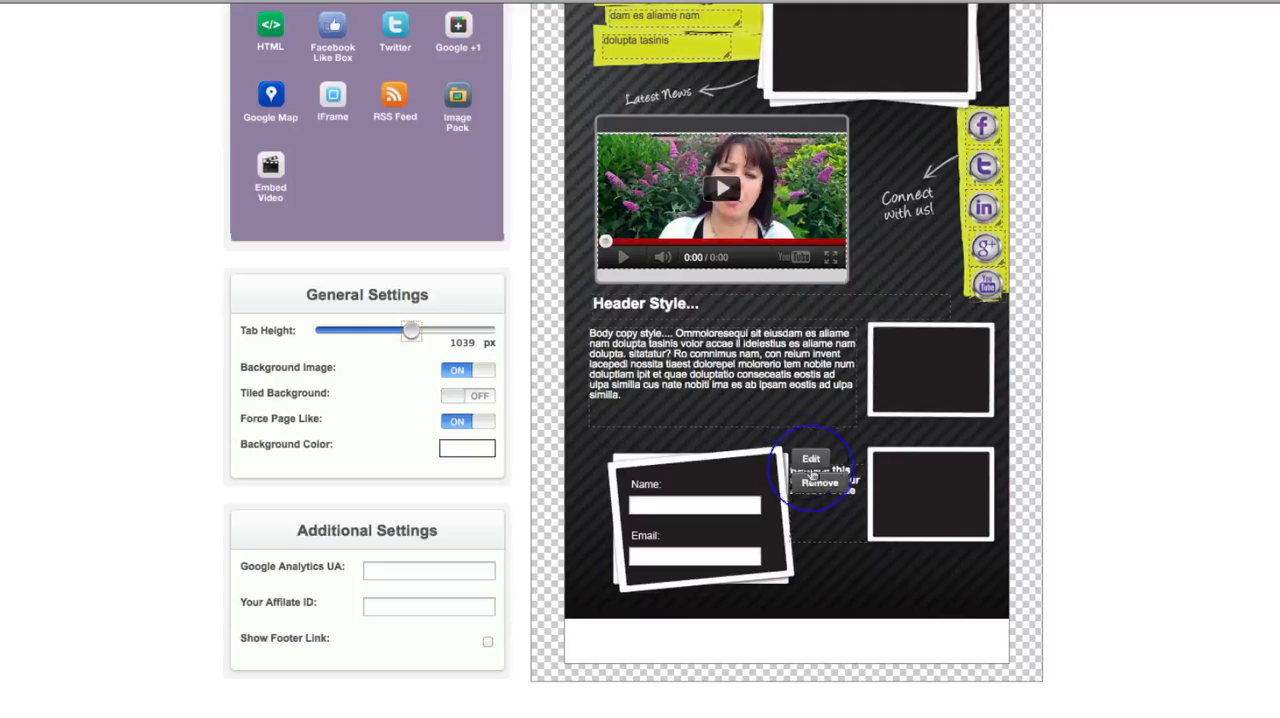
{"action": "left_click", "coordinate": [810, 461]}
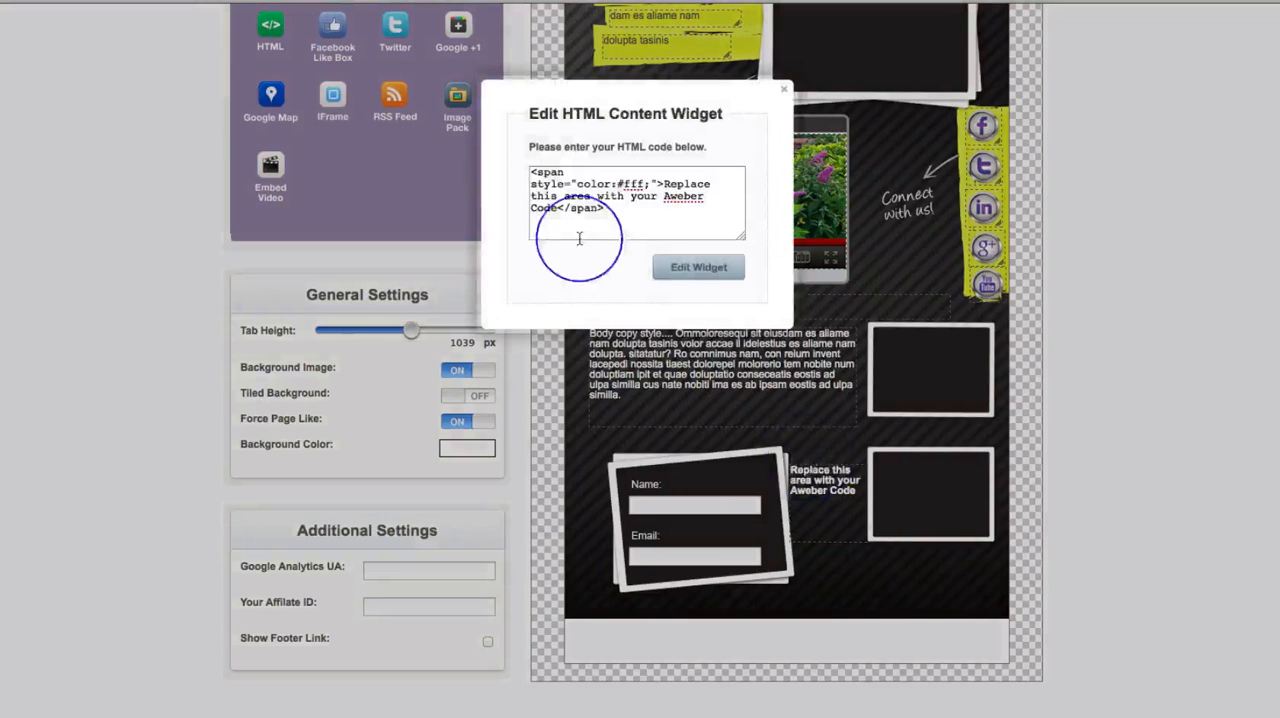
{"action": "left_click_drag", "start_coordinate": [530, 172], "coordinate": [625, 212]}
{"action": "key", "text": "ctrl+v"}
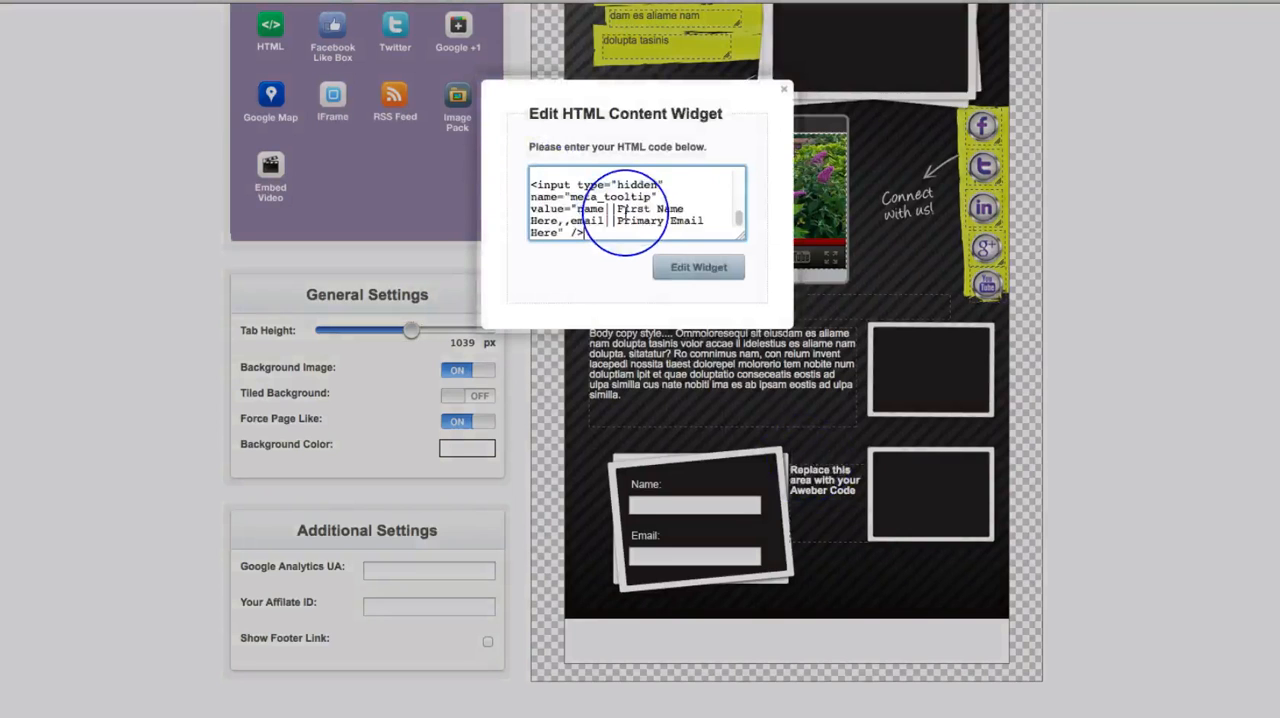
{"action": "left_click", "coordinate": [697, 268]}
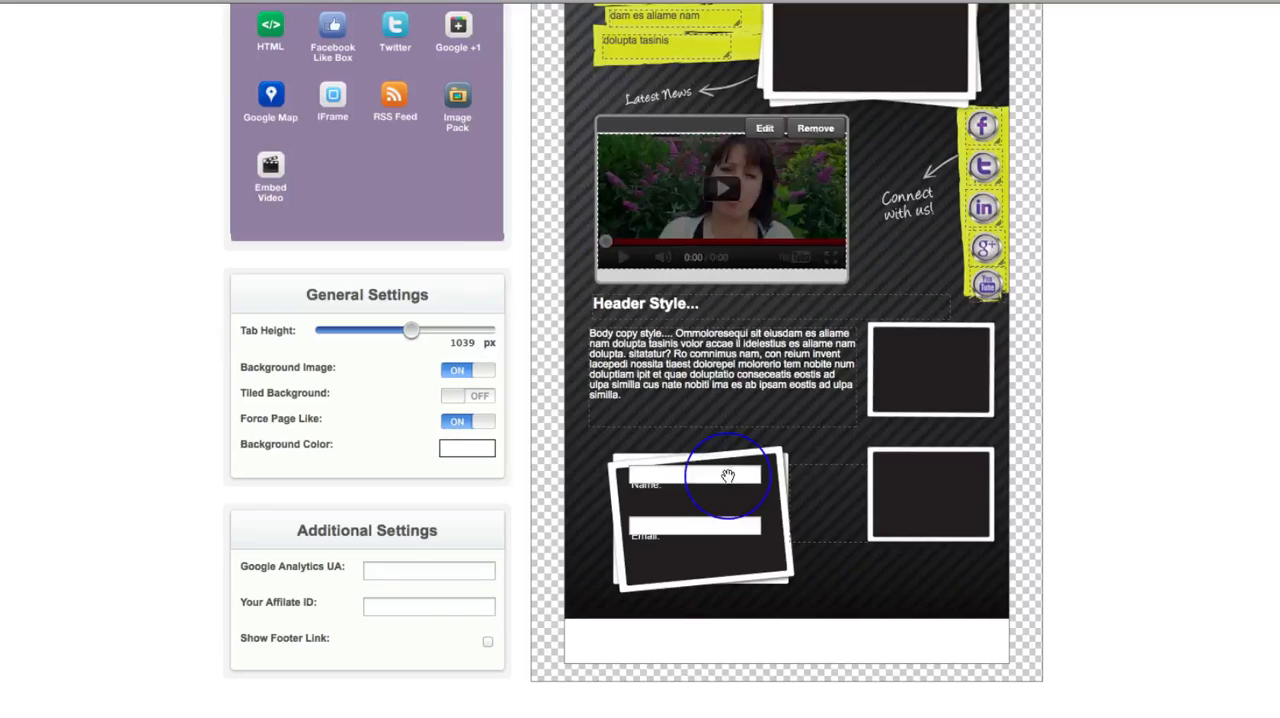
{"action": "left_click", "coordinate": [728, 476]}
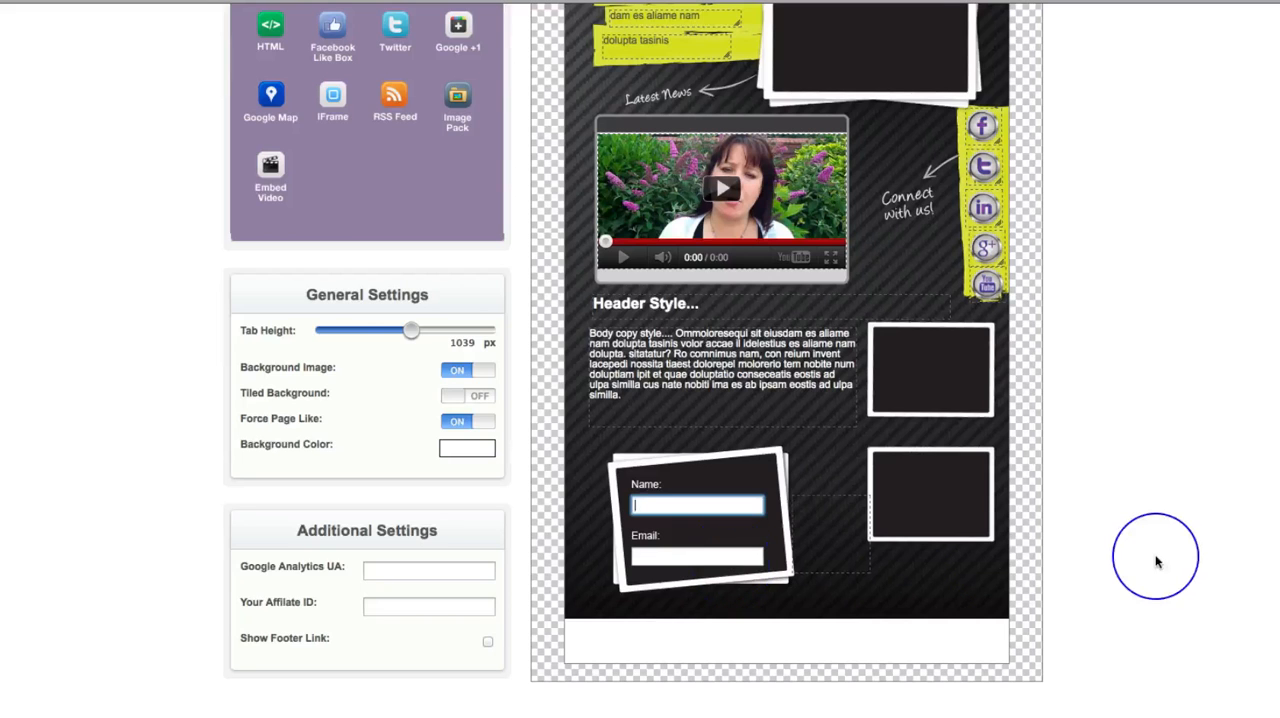
- Test the opt-in form's Name field with a first name and clear the entry
{"action": "scroll", "coordinate": [1157, 560], "scroll_direction": "up", "scroll_amount": 5}
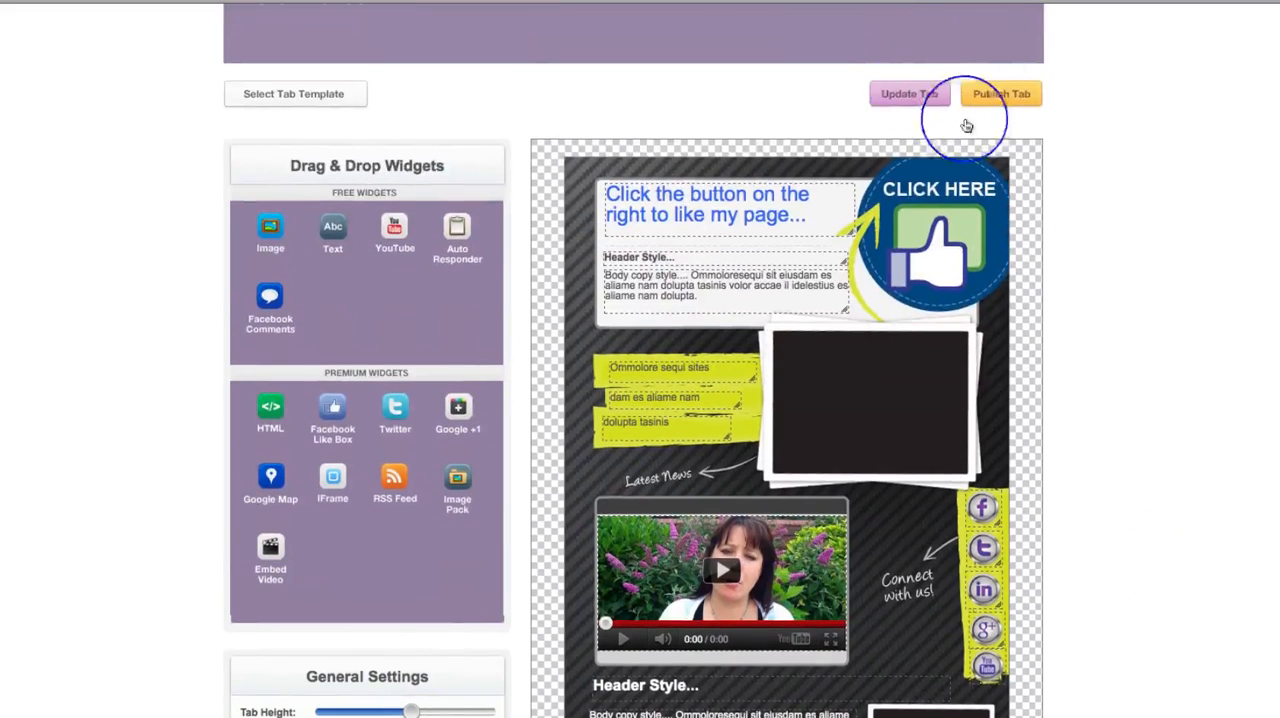
{"action": "scroll", "coordinate": [1134, 229], "scroll_direction": "down", "scroll_amount": 5}
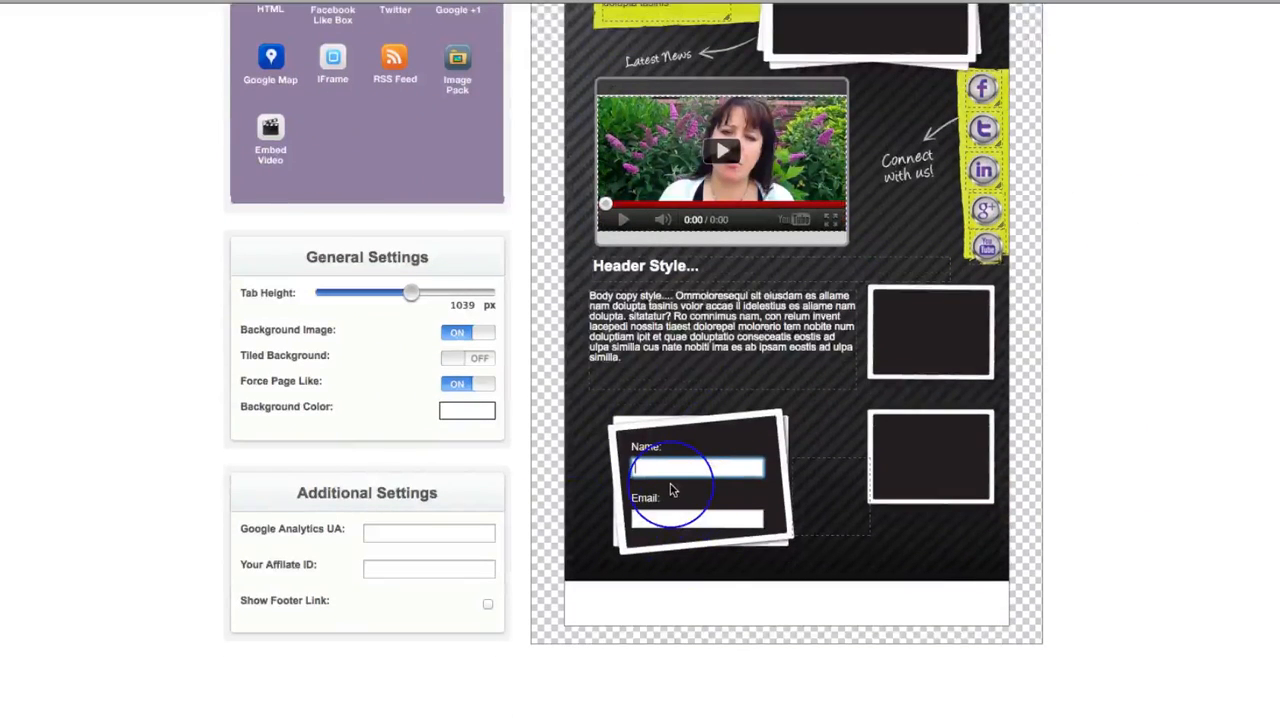
{"action": "type", "text": "Jo"}
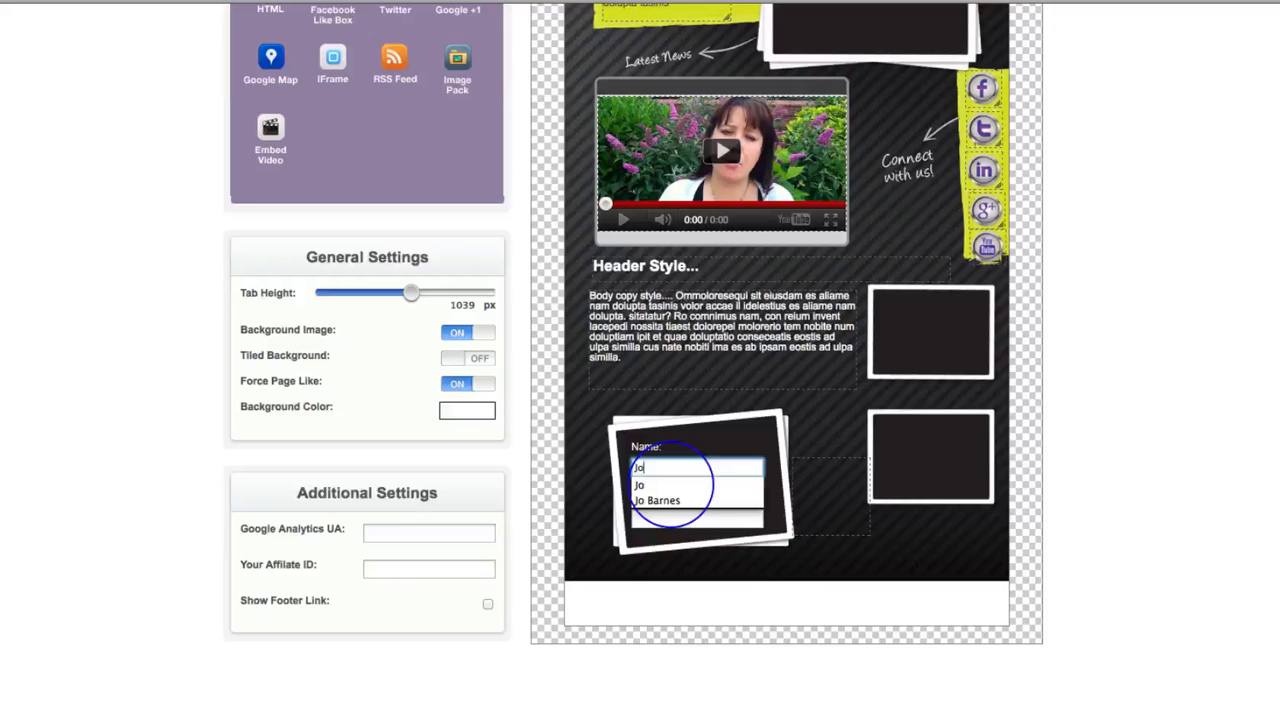
{"action": "key", "text": "Tab"}
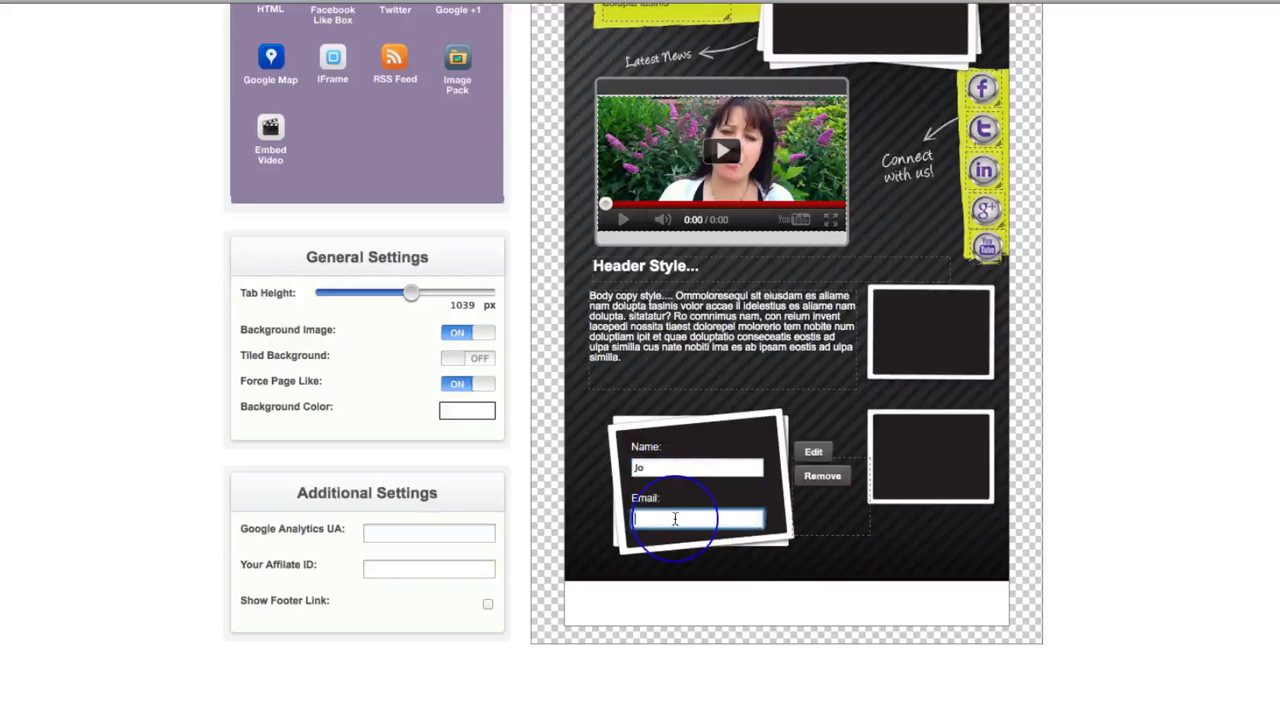
{"action": "left_click", "coordinate": [644, 468]}
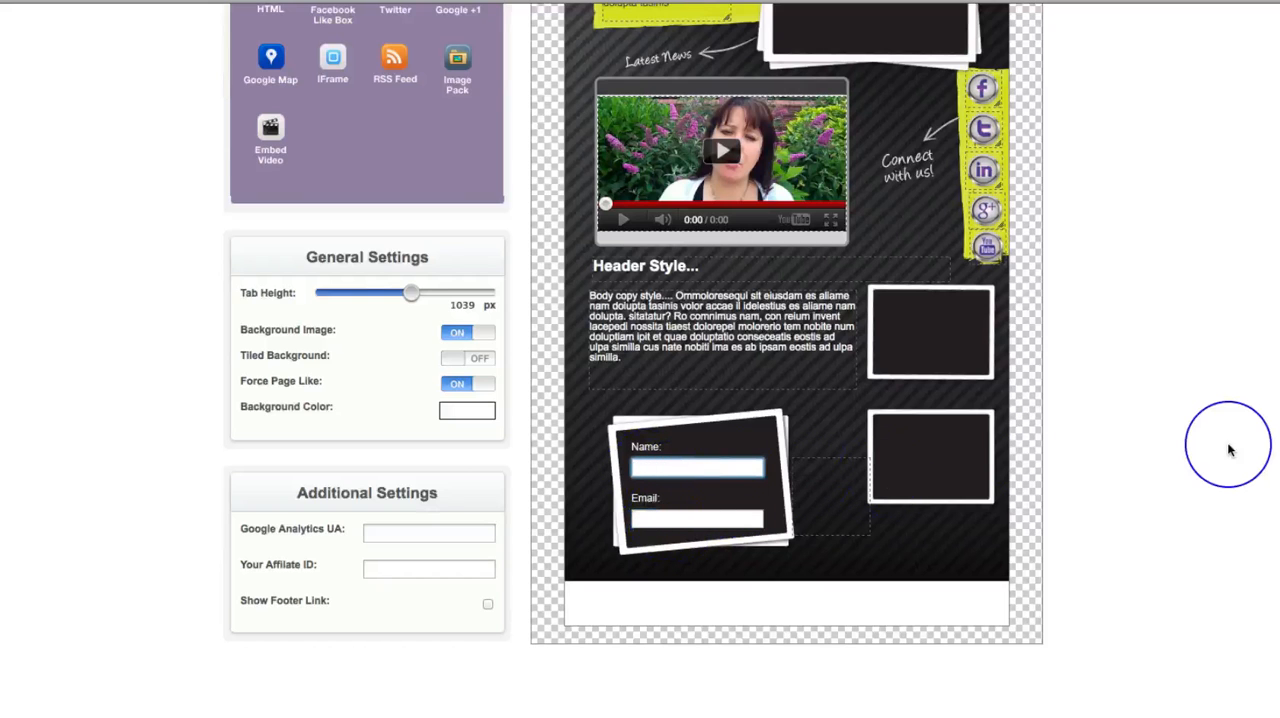
- Open the "Click the button on the right to like my page..." heading in the text editor and close it without changes
{"action": "scroll", "coordinate": [1228, 445], "scroll_direction": "up", "scroll_amount": 3}
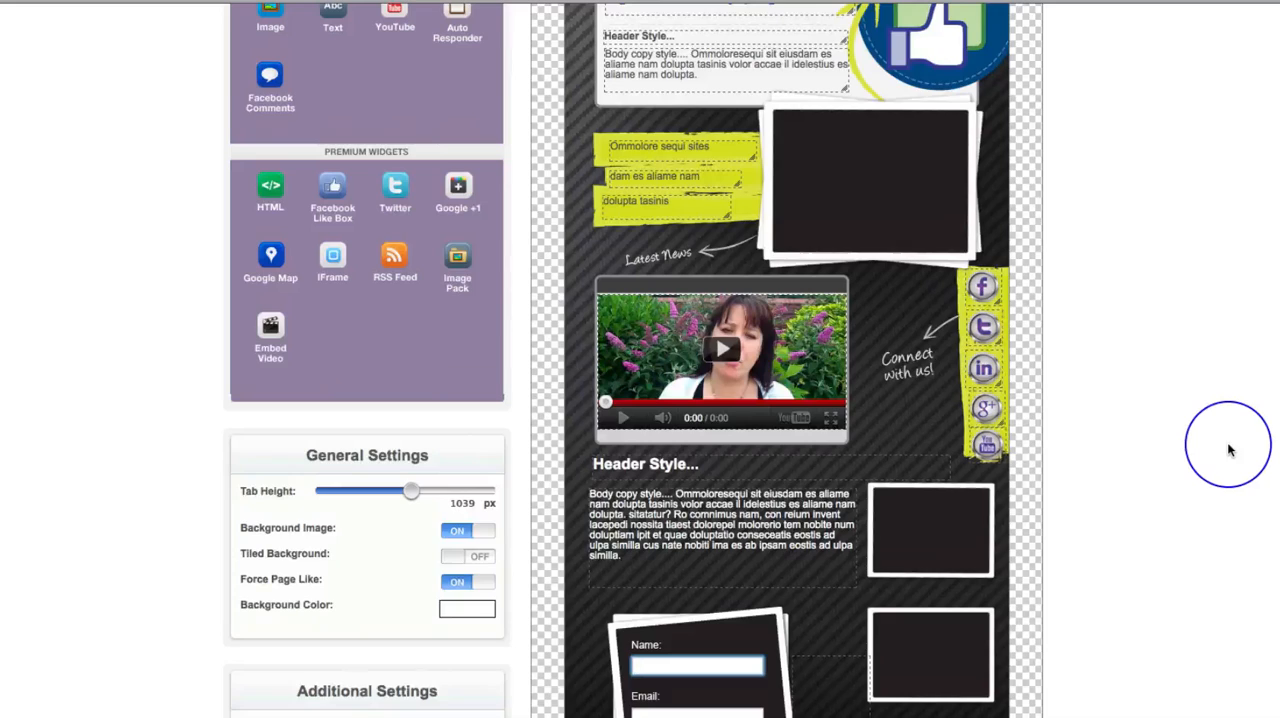
{"action": "scroll", "coordinate": [1228, 445], "scroll_direction": "up", "scroll_amount": 6}
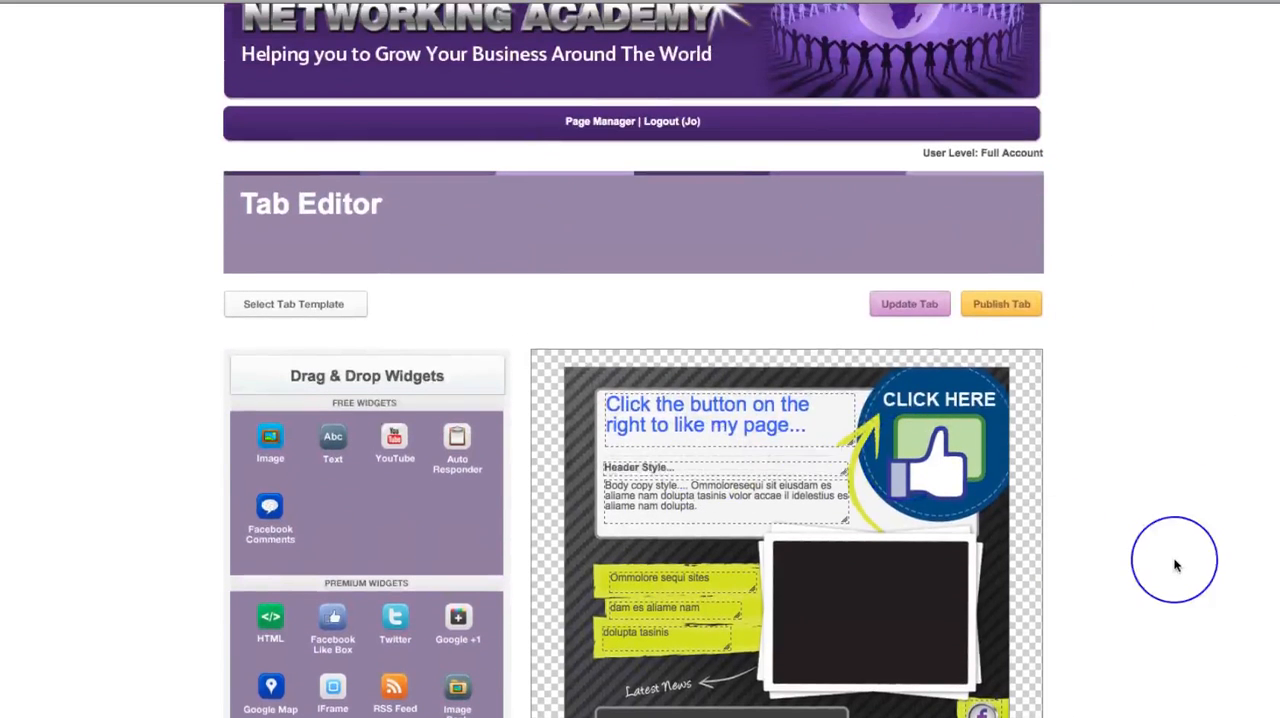
{"action": "scroll", "coordinate": [1175, 560], "scroll_direction": "down", "scroll_amount": 5}
{"action": "mouse_move", "coordinate": [753, 117]}
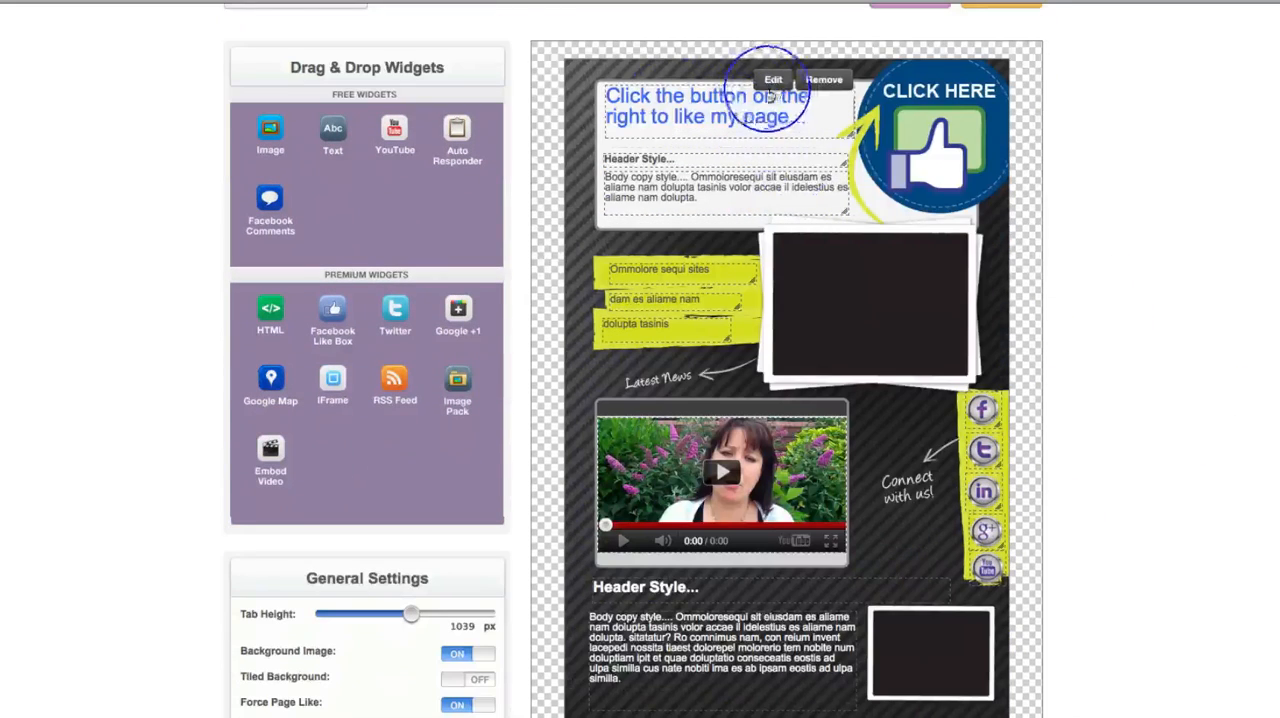
{"action": "left_click", "coordinate": [773, 82]}
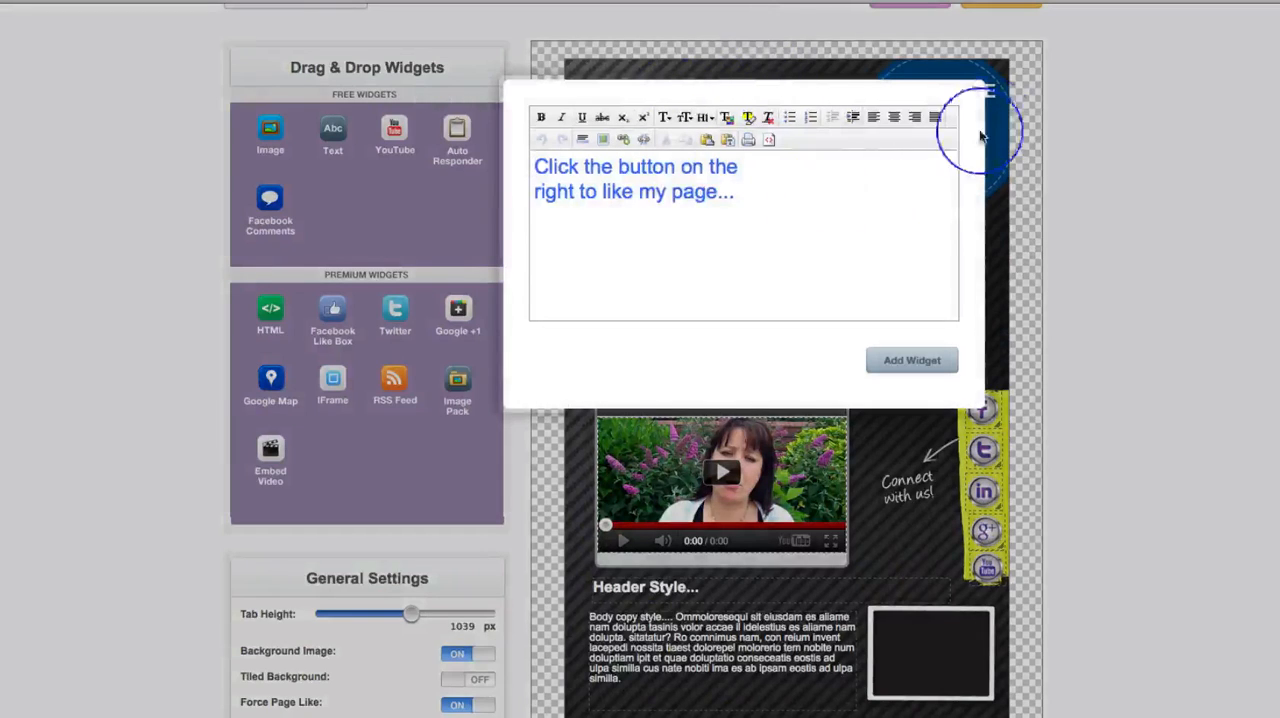
{"action": "left_click", "coordinate": [969, 93]}
{"action": "mouse_move", "coordinate": [651, 166]}
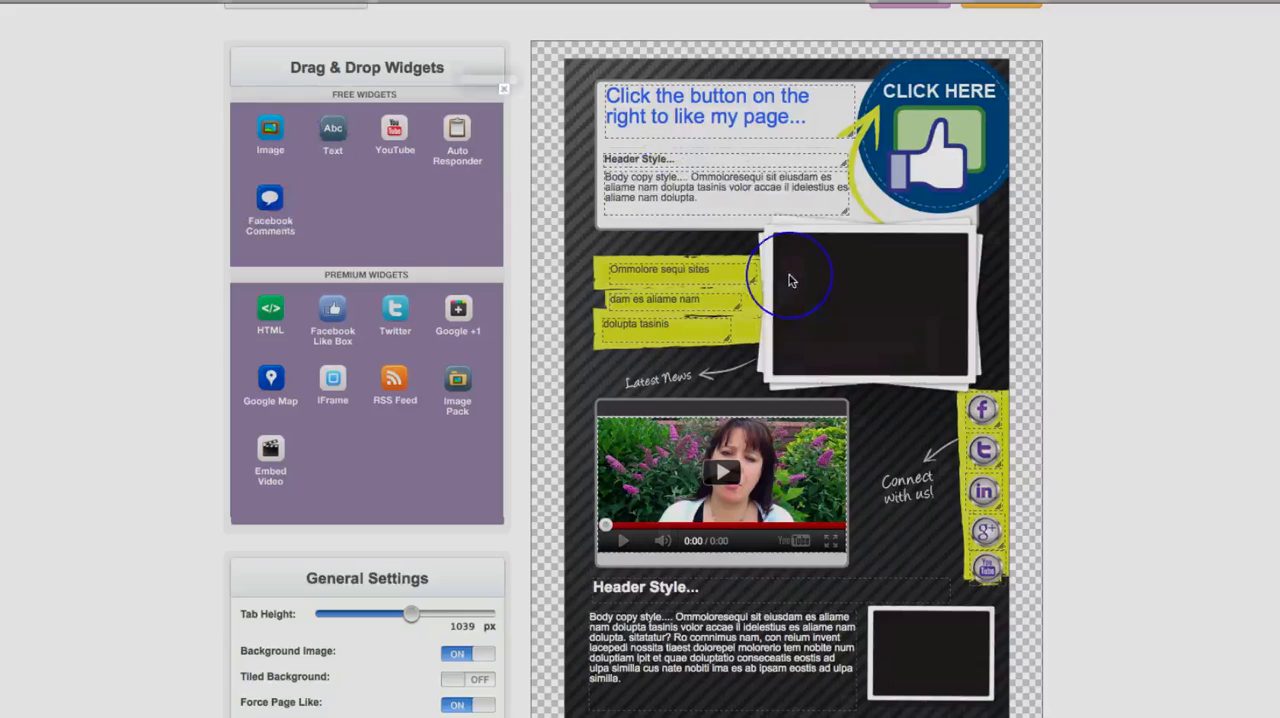
- Start adding an image widget to the large photo frame and browse to the General folder inside Images
{"action": "left_click", "coordinate": [789, 281]}
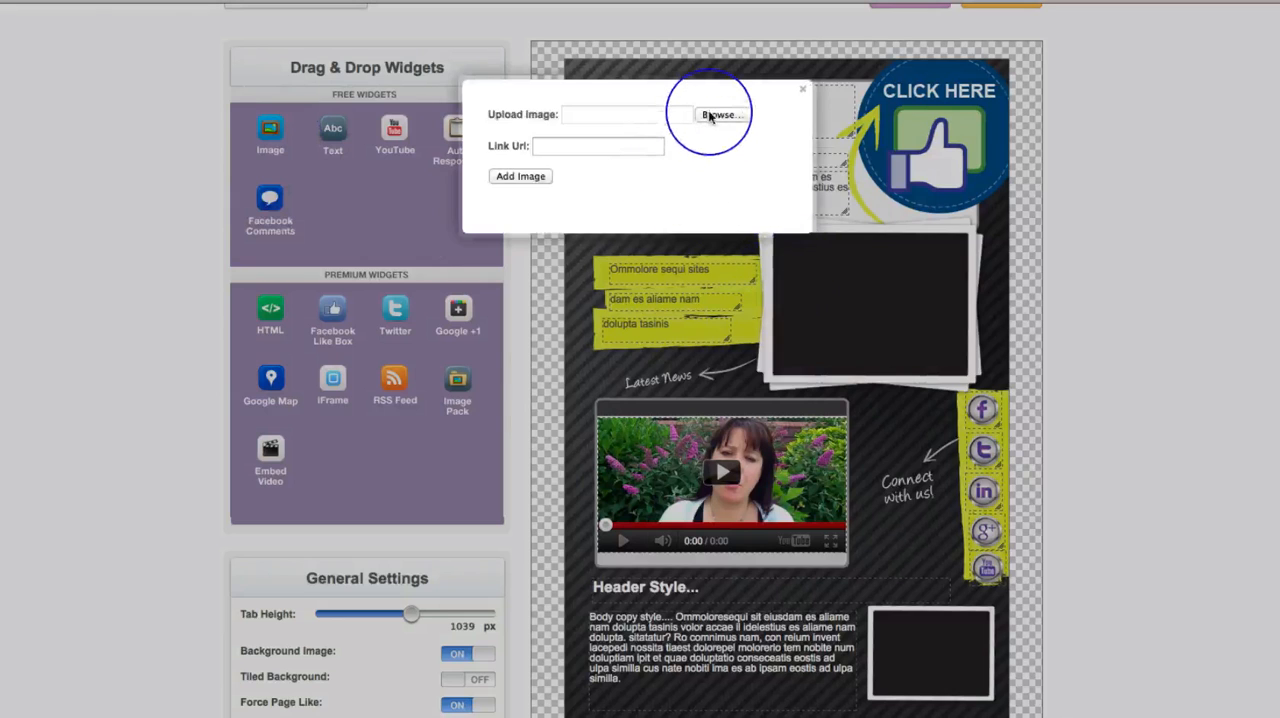
{"action": "left_click", "coordinate": [710, 116]}
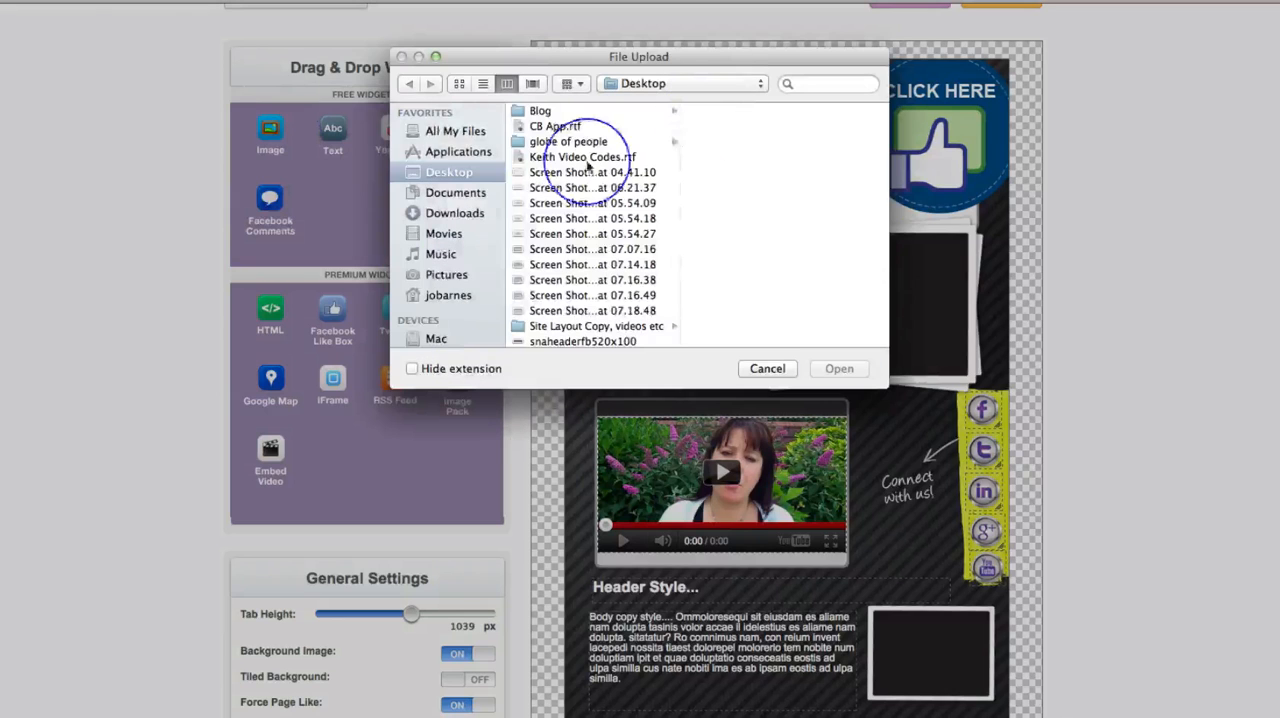
{"action": "left_click", "coordinate": [450, 295]}
{"action": "left_click", "coordinate": [555, 157]}
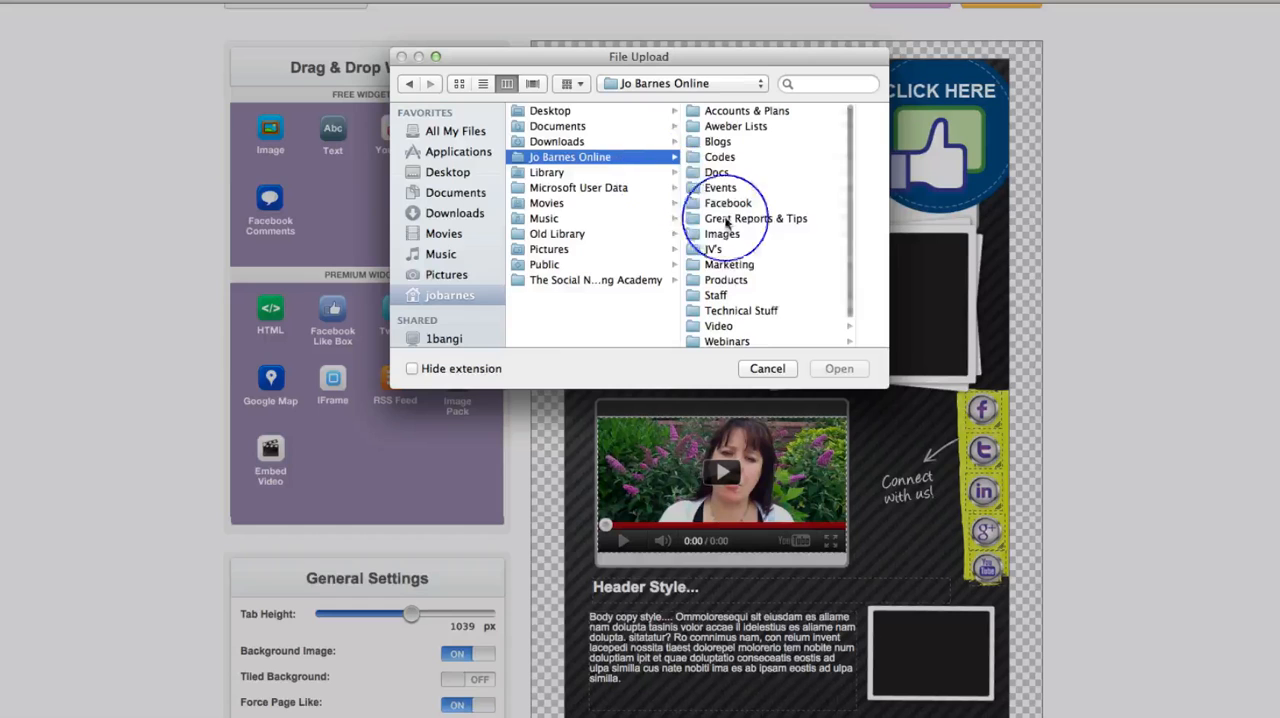
{"action": "left_click", "coordinate": [726, 241]}
{"action": "left_click", "coordinate": [838, 233]}
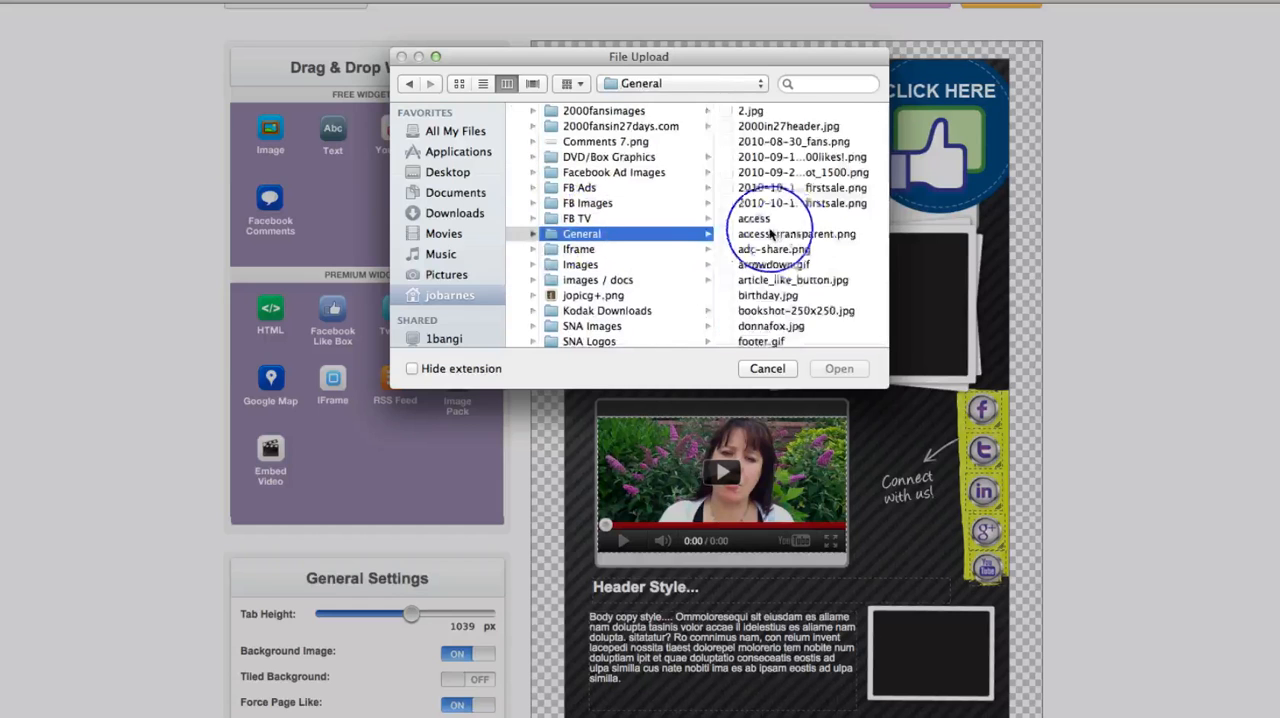
- Upload the jopicnewsm picture without a link, and position and enlarge it inside the large photo frame
{"action": "scroll", "coordinate": [828, 310], "scroll_direction": "down", "scroll_amount": 6}
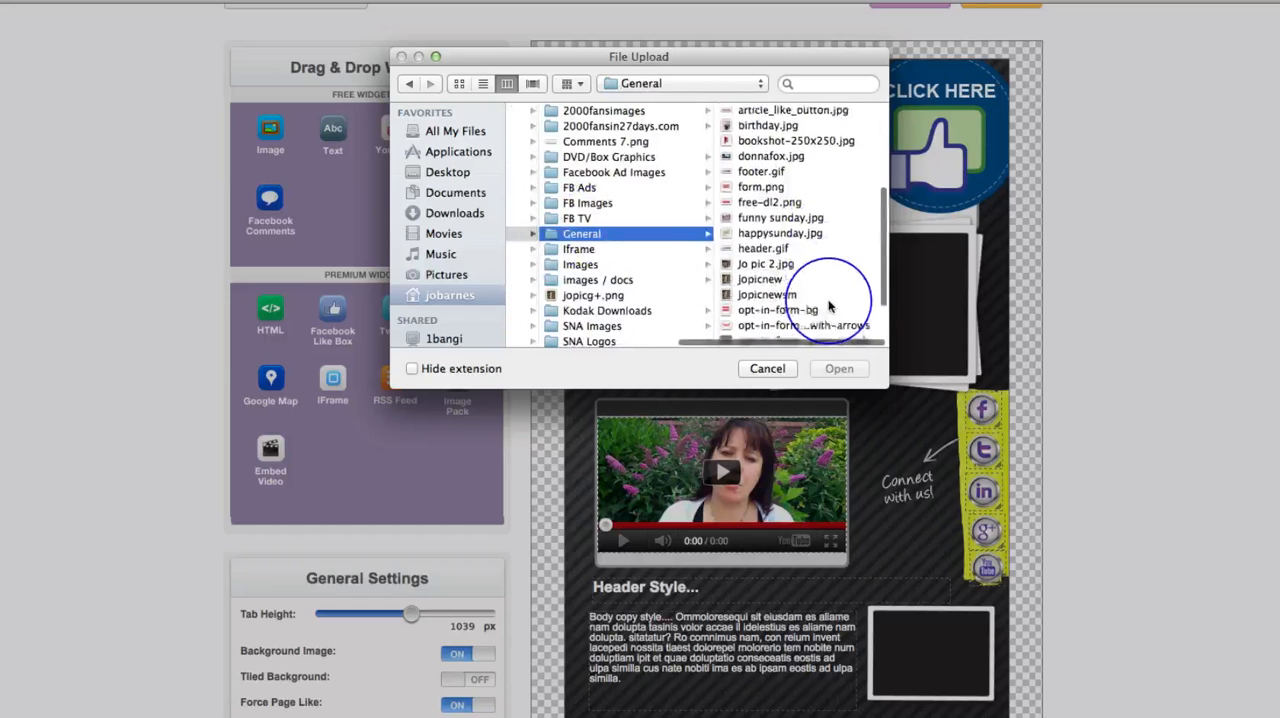
{"action": "left_click", "coordinate": [767, 282]}
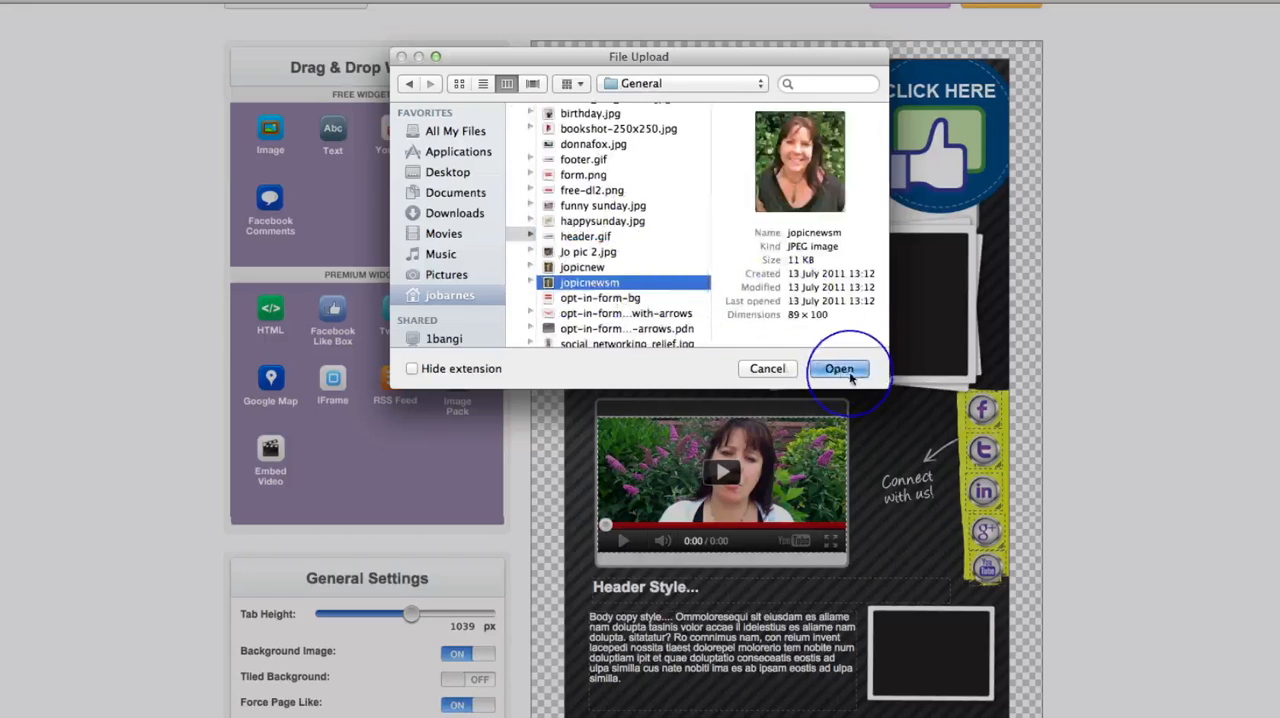
{"action": "left_click", "coordinate": [841, 367]}
{"action": "left_click", "coordinate": [528, 177]}
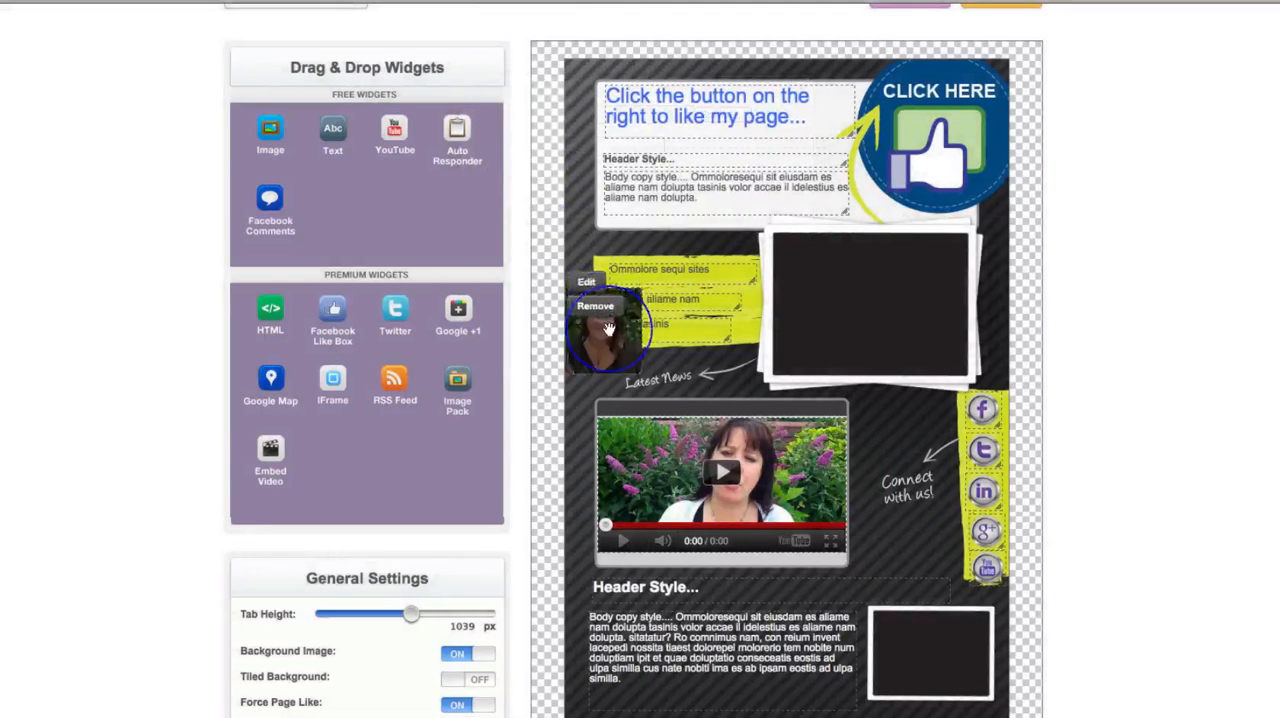
{"action": "left_click_drag", "start_coordinate": [608, 329], "coordinate": [893, 345]}
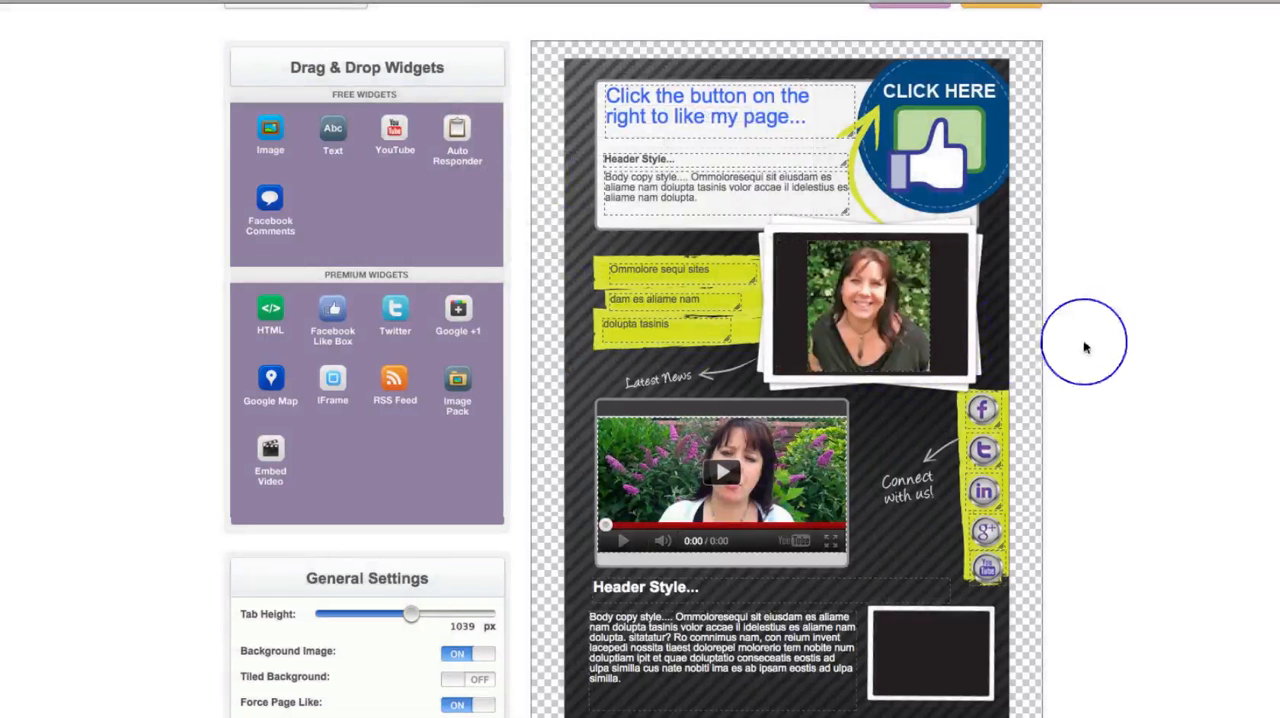
- Remove the portrait picture from the large photo frame
{"action": "scroll", "coordinate": [1097, 349], "scroll_direction": "down", "scroll_amount": 3}
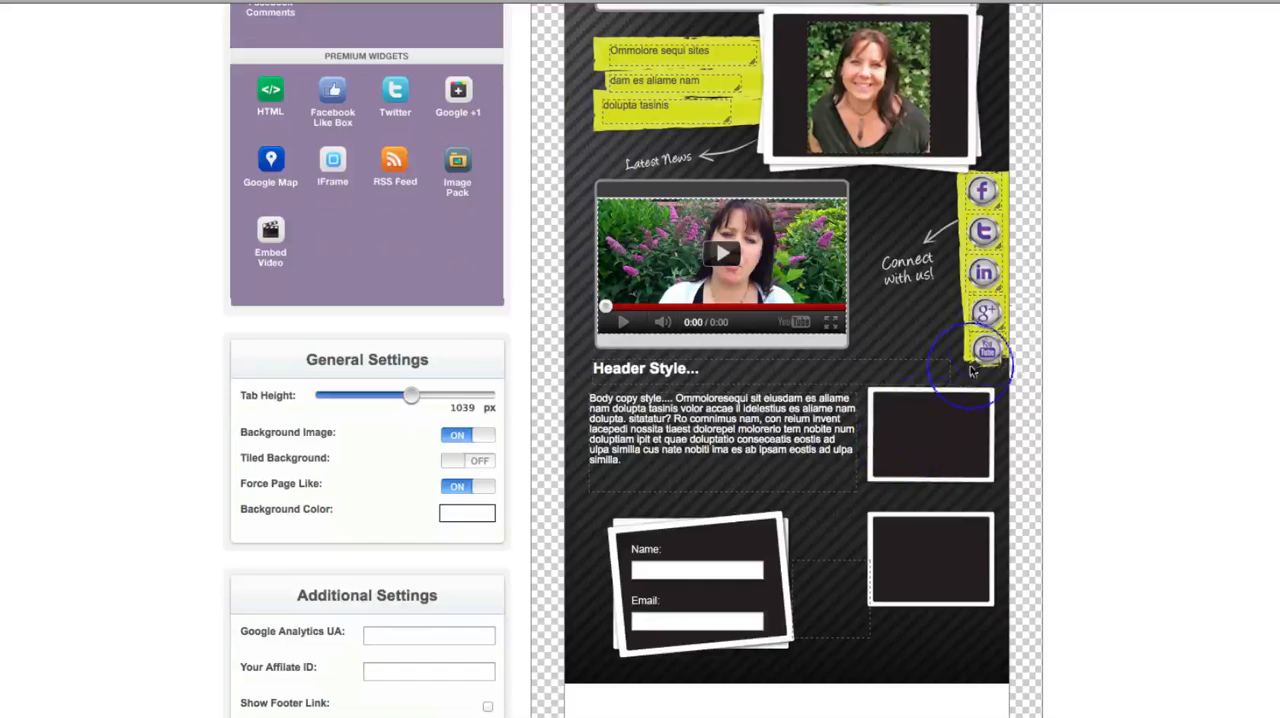
{"action": "scroll", "coordinate": [1049, 290], "scroll_direction": "up", "scroll_amount": 3}
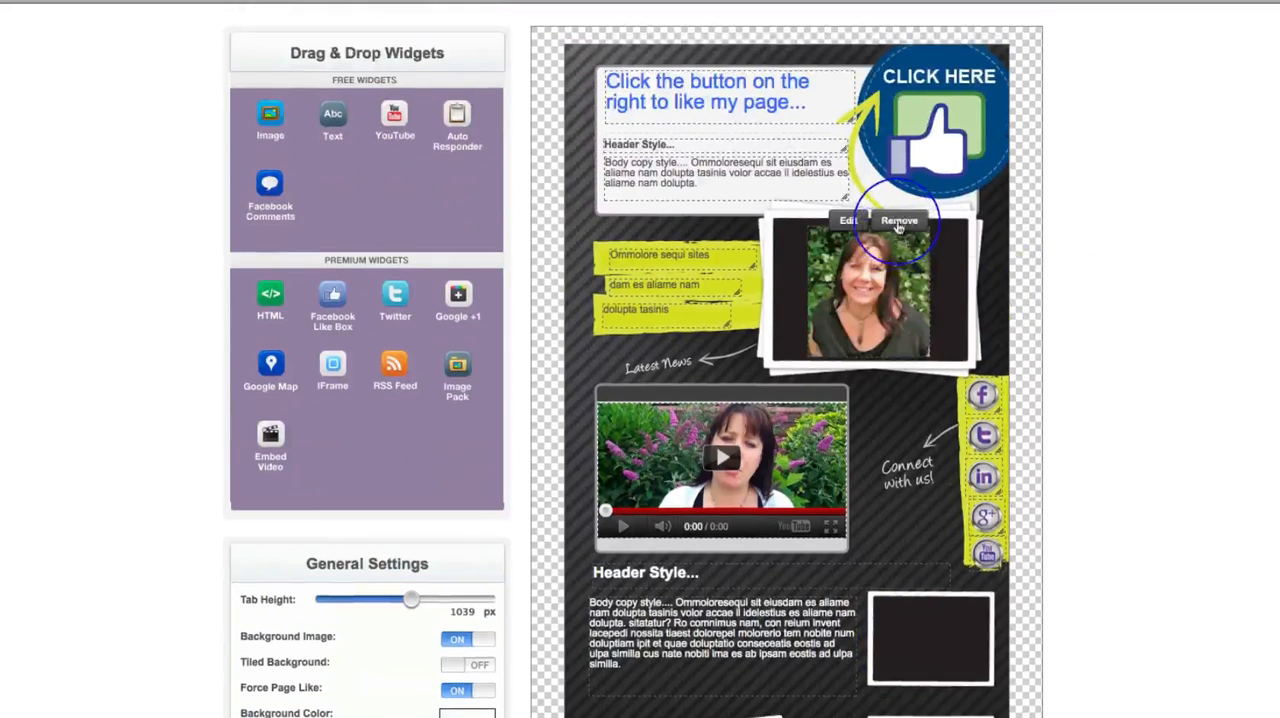
{"action": "left_click", "coordinate": [898, 228]}
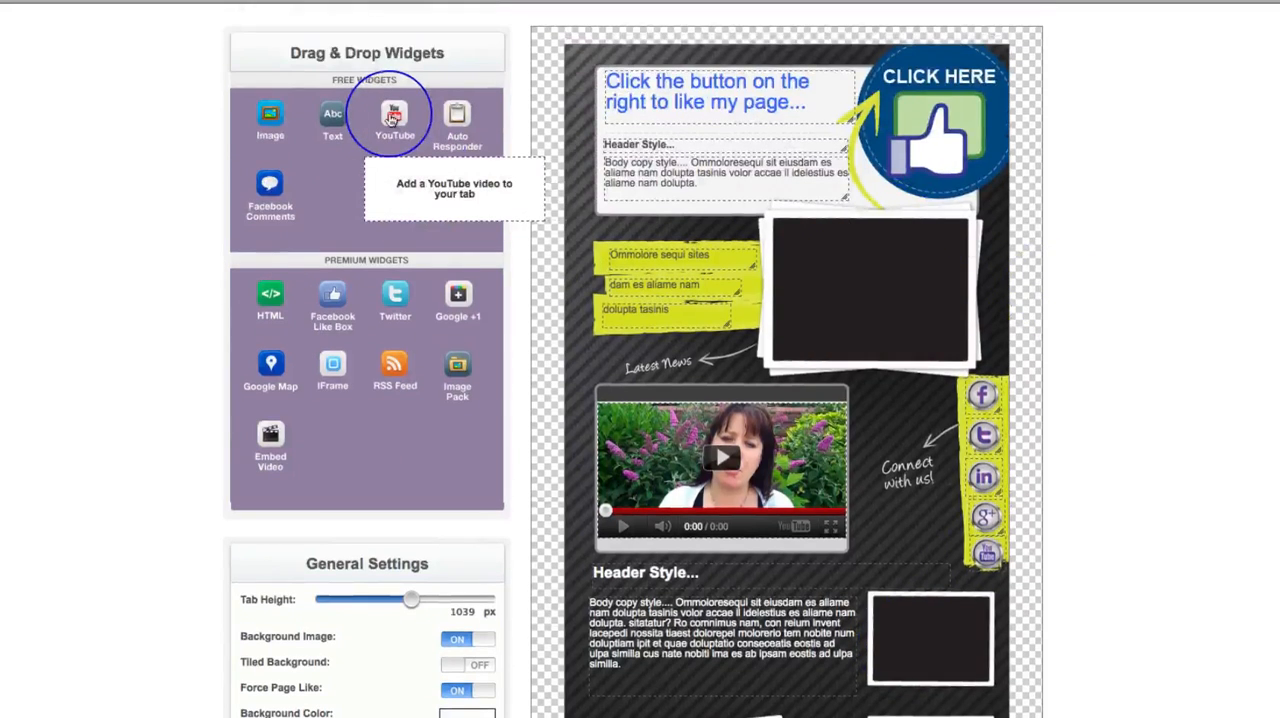
- Add a YouTube widget to the tab using the video ID OcCUD-qYrIA copied from the notes document
{"action": "left_click_drag", "start_coordinate": [392, 118], "coordinate": [816, 252]}
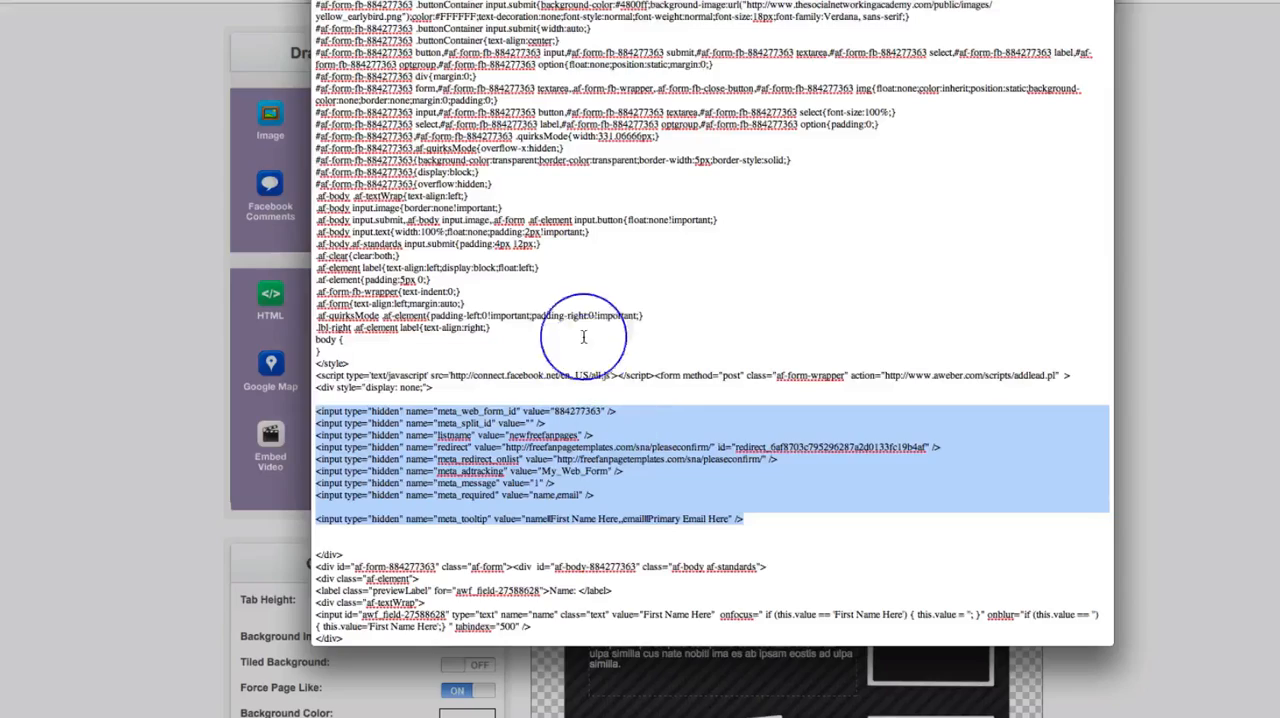
{"action": "scroll", "coordinate": [514, 320], "scroll_direction": "up", "scroll_amount": 10}
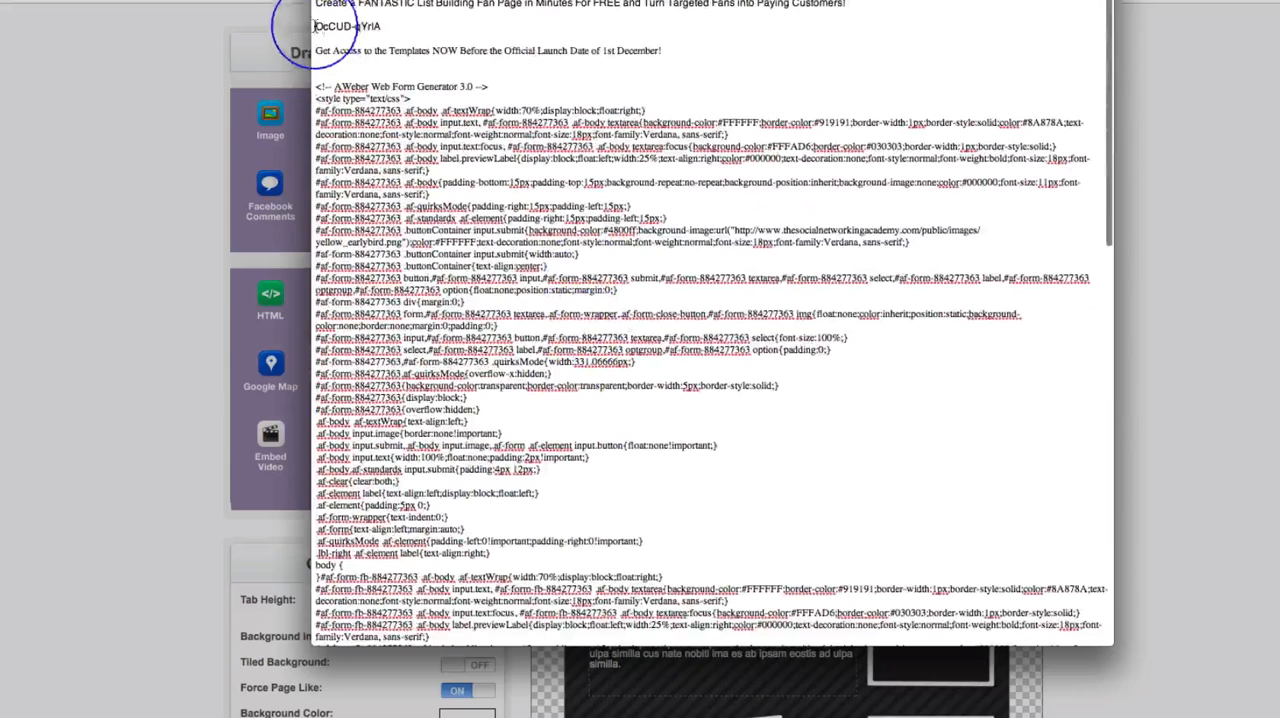
{"action": "left_click_drag", "start_coordinate": [316, 26], "coordinate": [387, 26]}
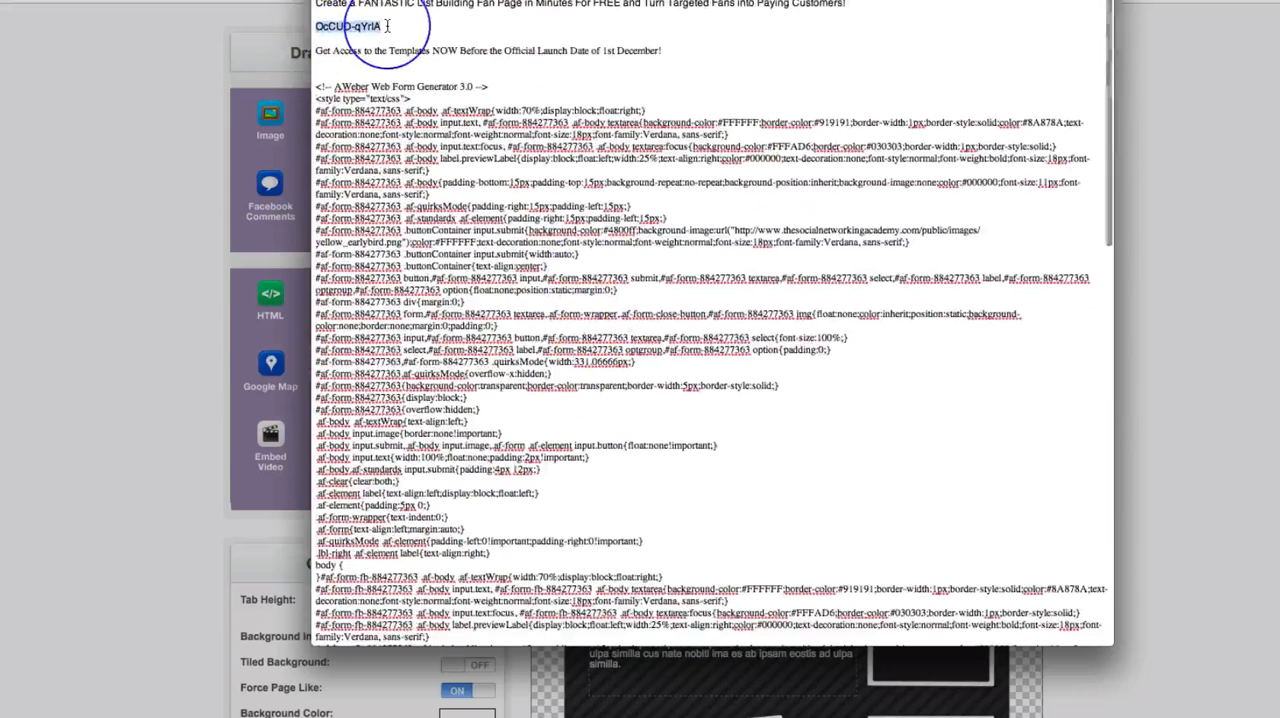
{"action": "left_click", "coordinate": [1257, 197]}
{"action": "left_click", "coordinate": [709, 163]}
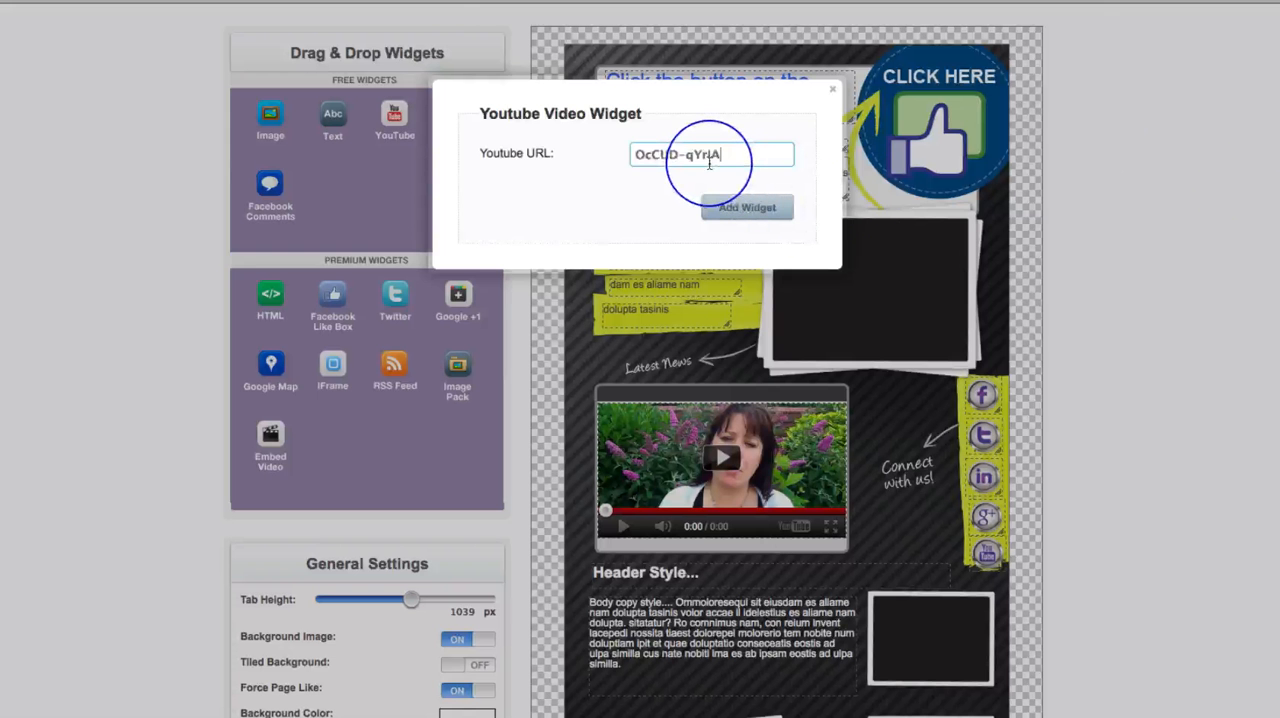
{"action": "left_click", "coordinate": [740, 208]}
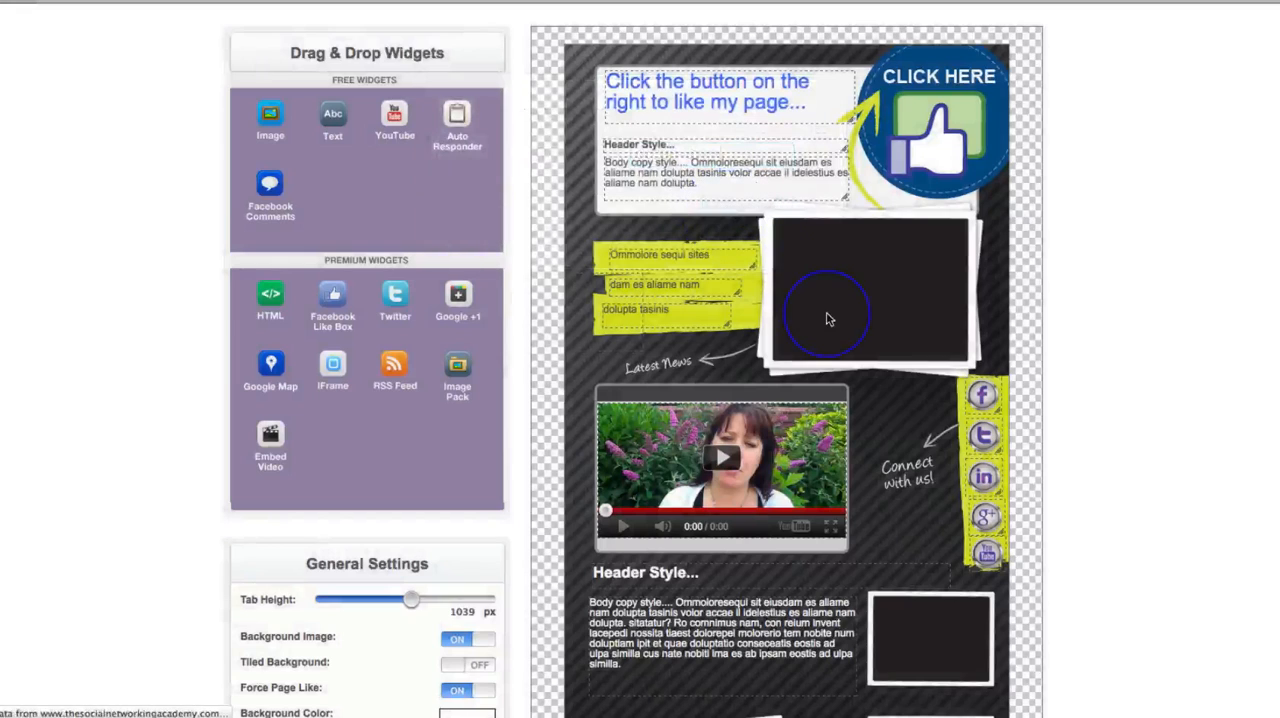
- Move the new YouTube video into the large photo frame and enlarge it to fill the frame
{"action": "mouse_move", "coordinate": [604, 325]}
{"action": "left_click_drag", "start_coordinate": [575, 322], "coordinate": [781, 267]}
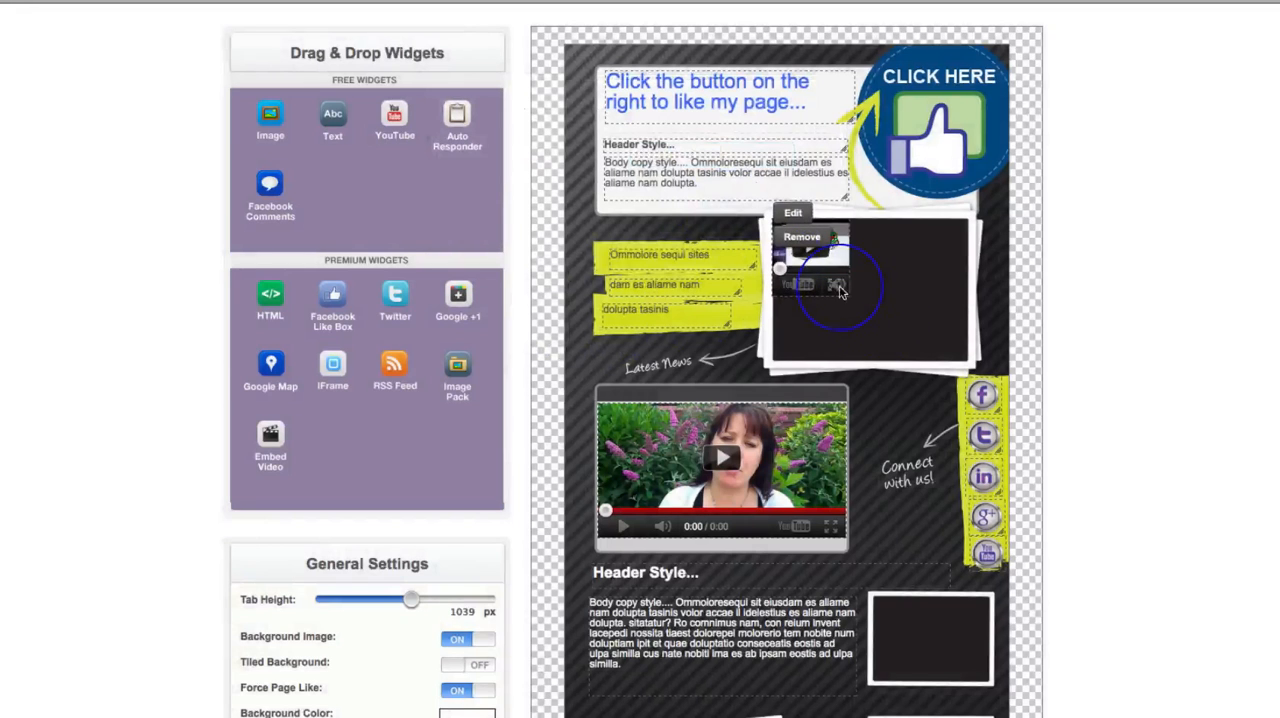
{"action": "left_click_drag", "start_coordinate": [836, 285], "coordinate": [960, 350]}
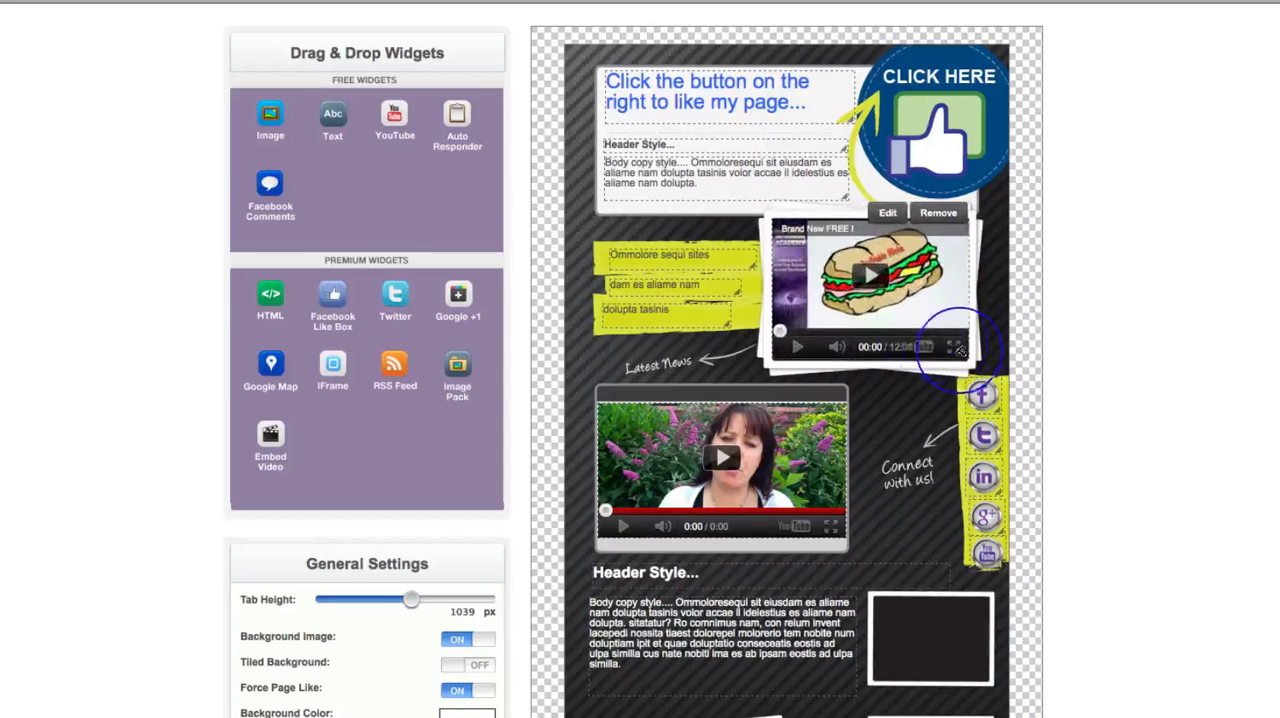
{"action": "left_click_drag", "start_coordinate": [883, 307], "coordinate": [884, 310]}
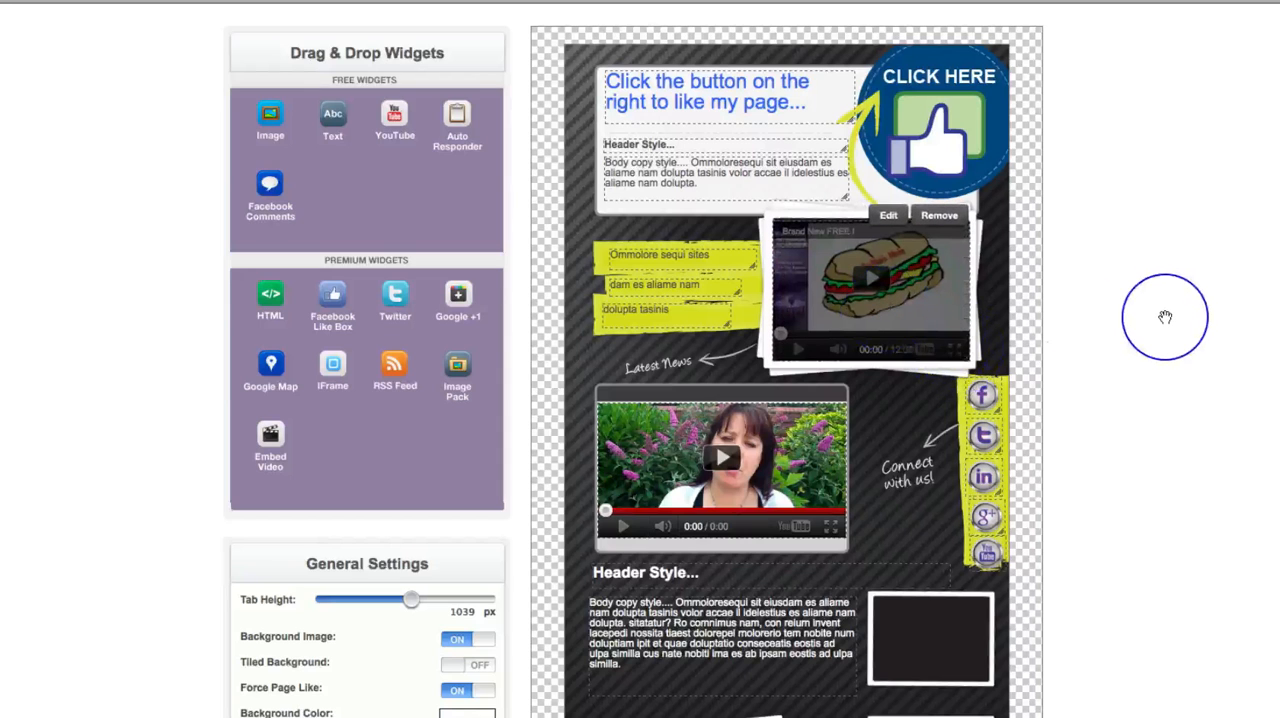
- Add a text widget reading "Hello!" in yellow and place it inside the upper small photo frame
{"action": "scroll", "coordinate": [1165, 317], "scroll_direction": "down", "scroll_amount": 3}
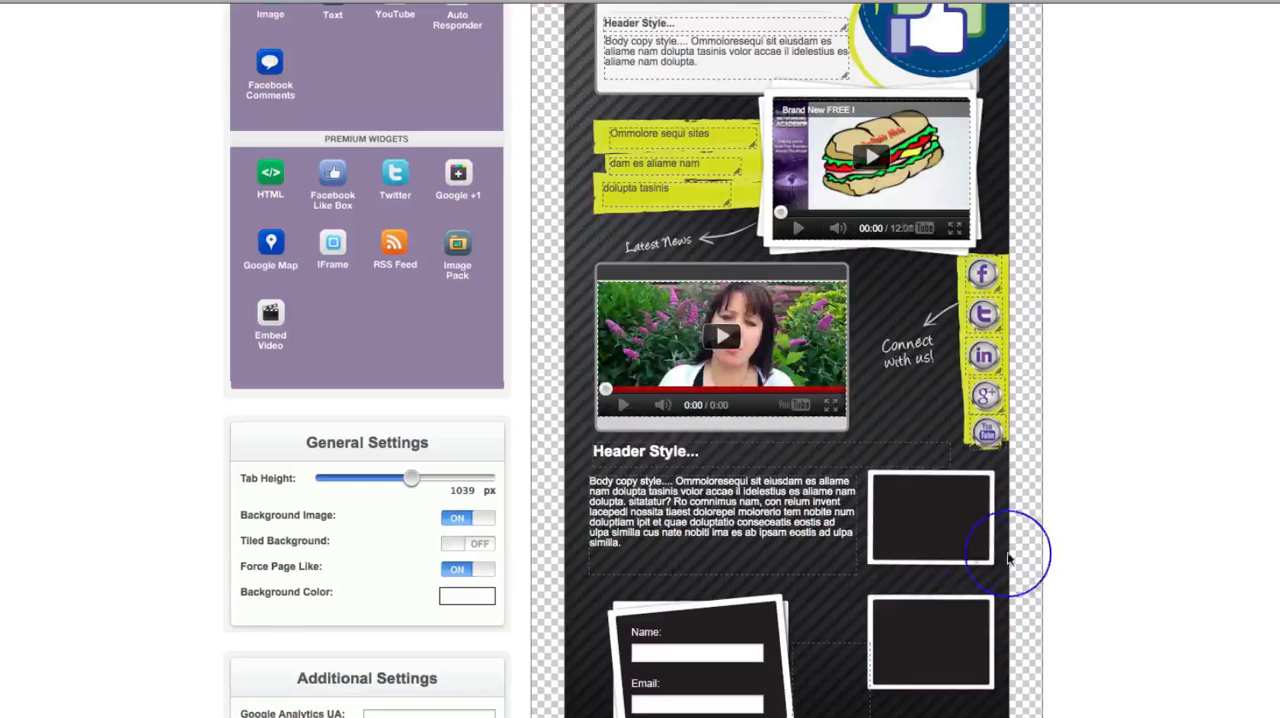
{"action": "scroll", "coordinate": [1114, 606], "scroll_direction": "up", "scroll_amount": 1}
{"action": "scroll", "coordinate": [1112, 606], "scroll_direction": "down", "scroll_amount": 5}
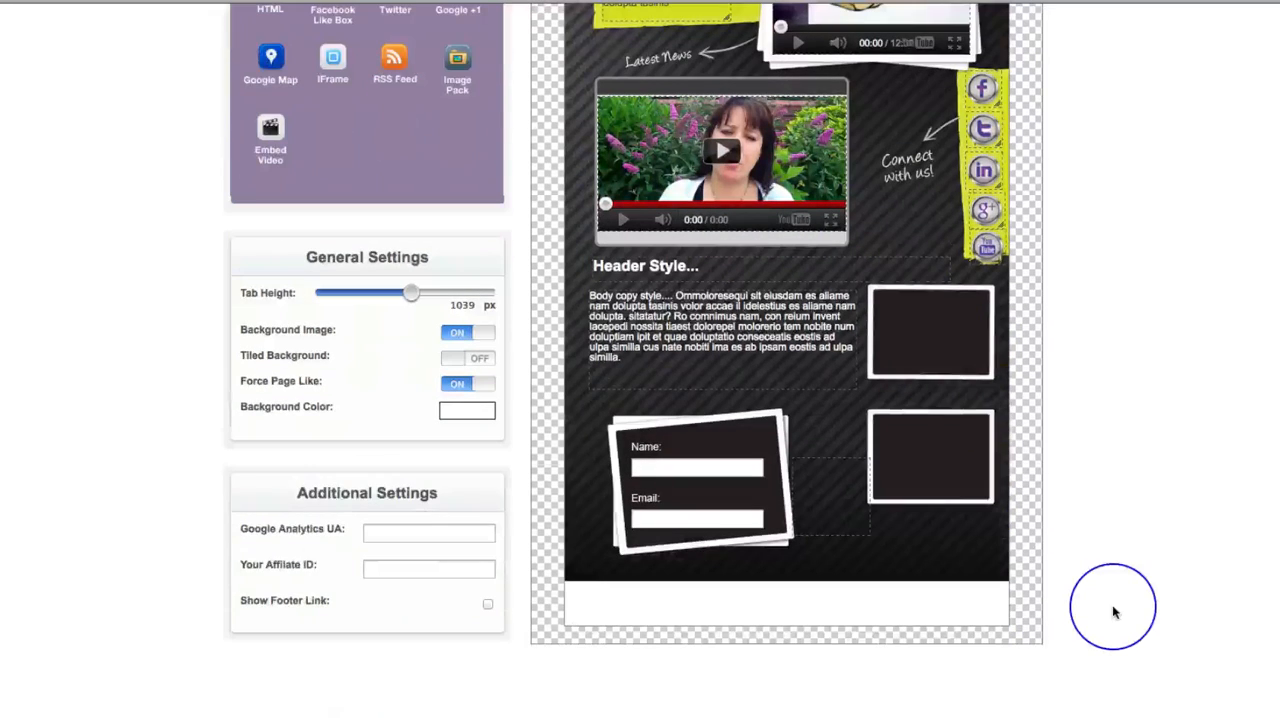
{"action": "scroll", "coordinate": [1090, 370], "scroll_direction": "up", "scroll_amount": 10}
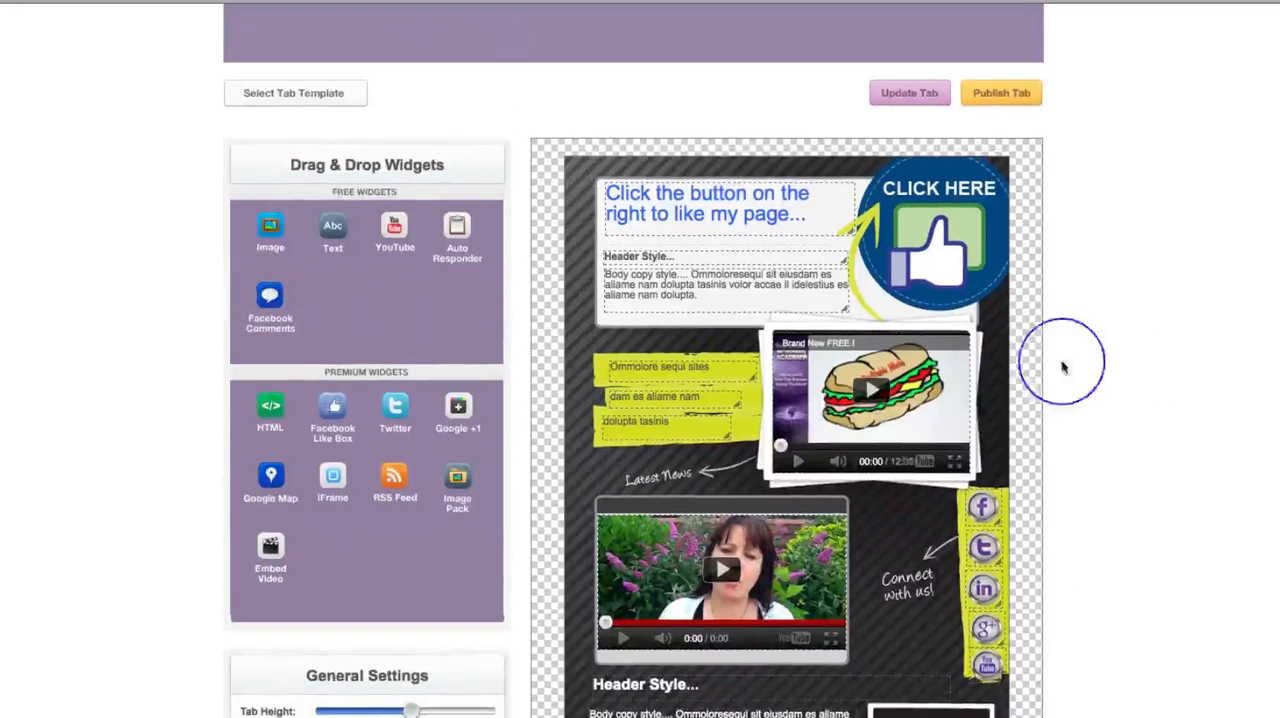
{"action": "scroll", "coordinate": [372, 258], "scroll_direction": "down", "scroll_amount": 3}
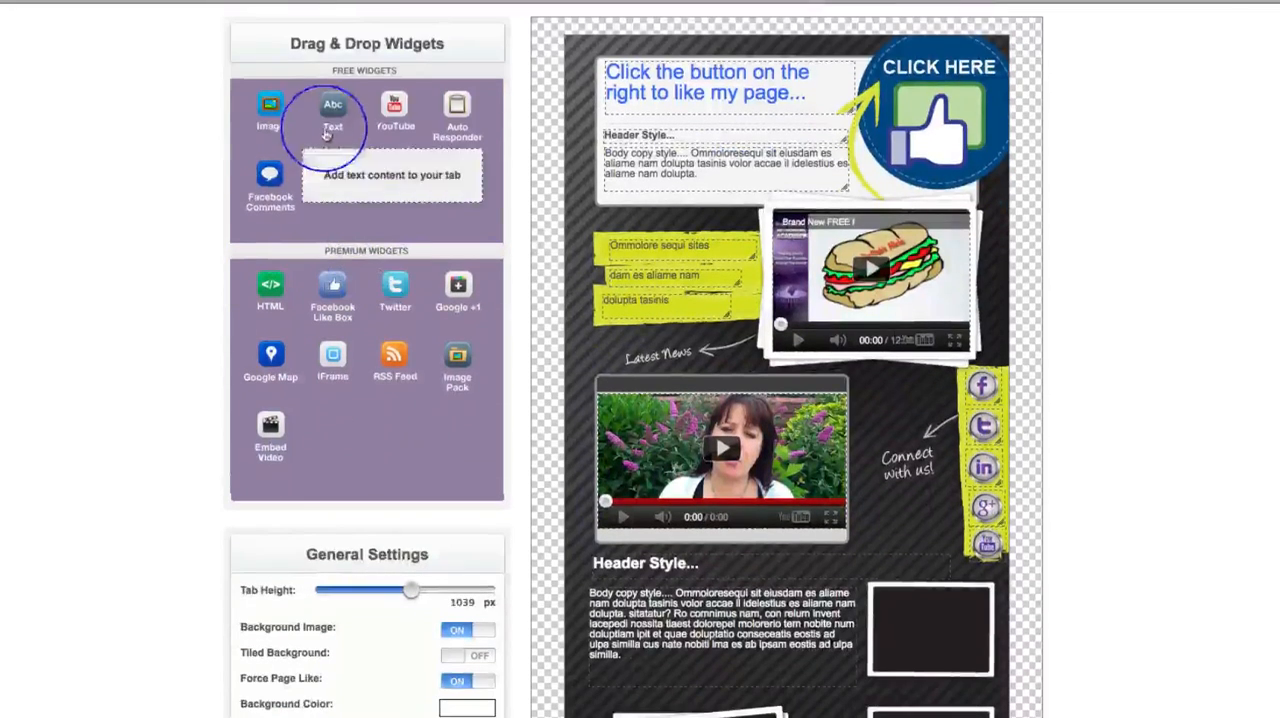
{"action": "left_click_drag", "start_coordinate": [333, 108], "coordinate": [904, 617]}
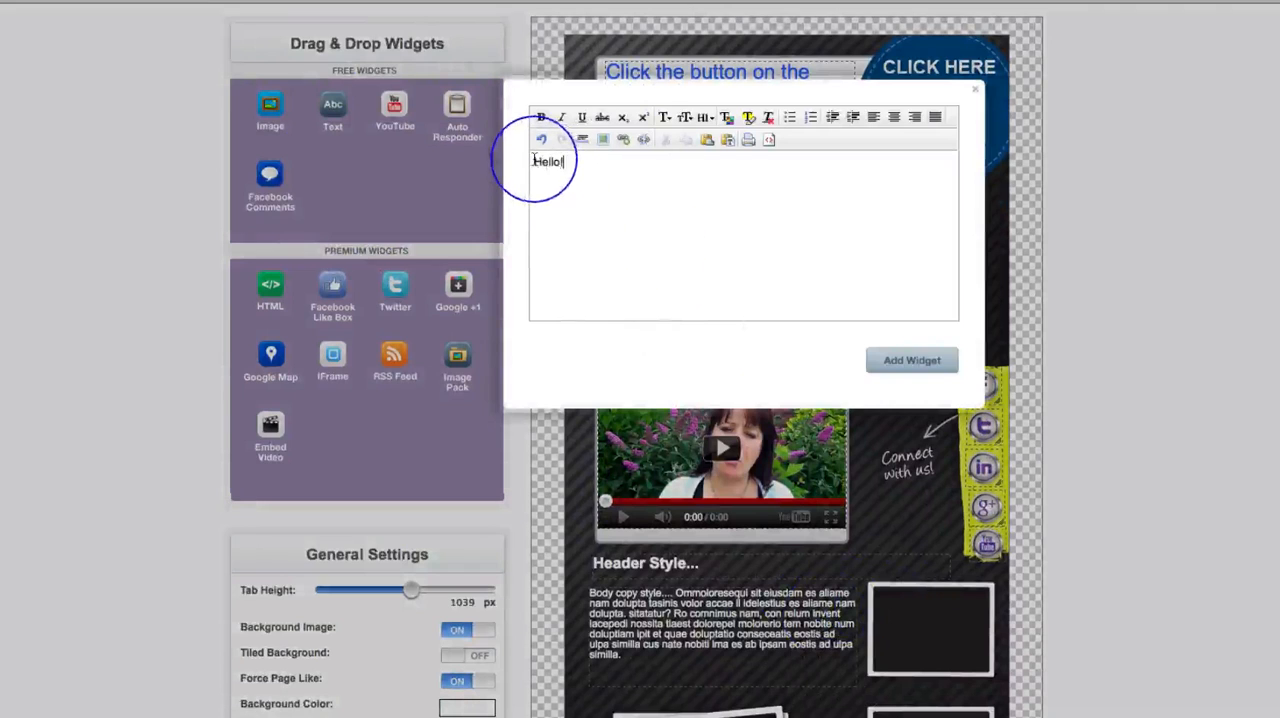
{"action": "left_click_drag", "start_coordinate": [533, 161], "coordinate": [602, 163]}
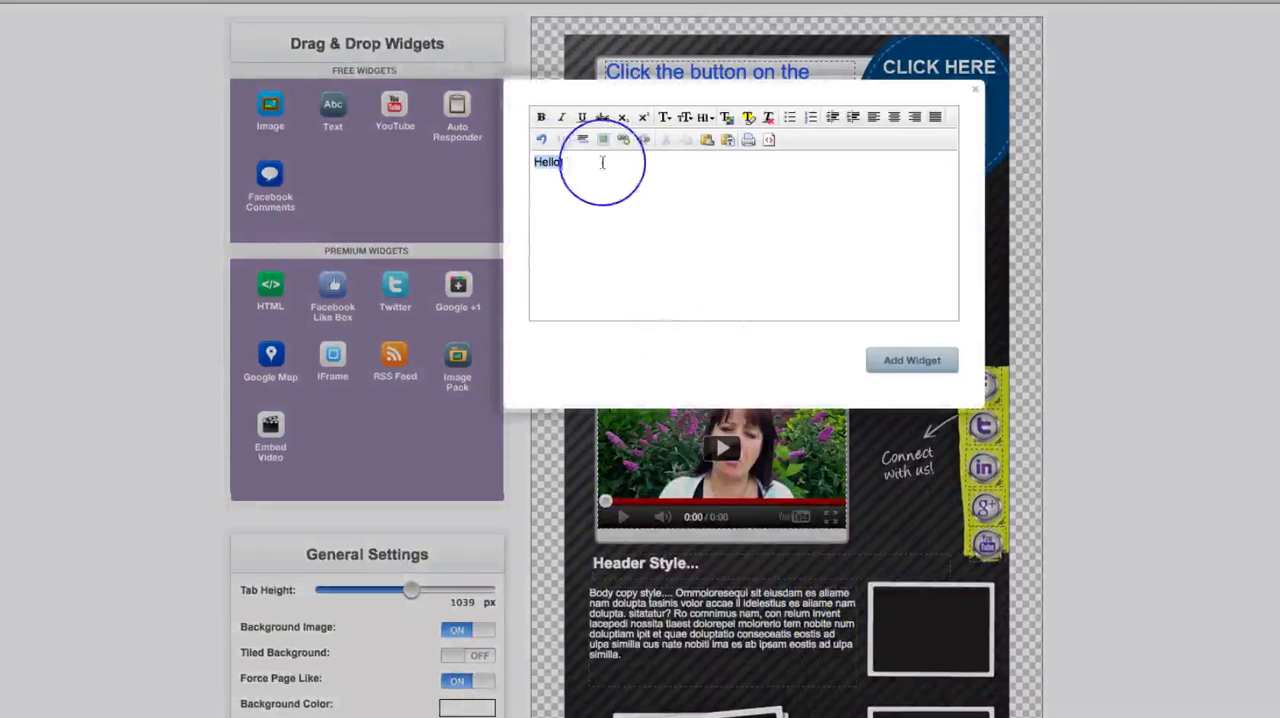
{"action": "left_click", "coordinate": [727, 118]}
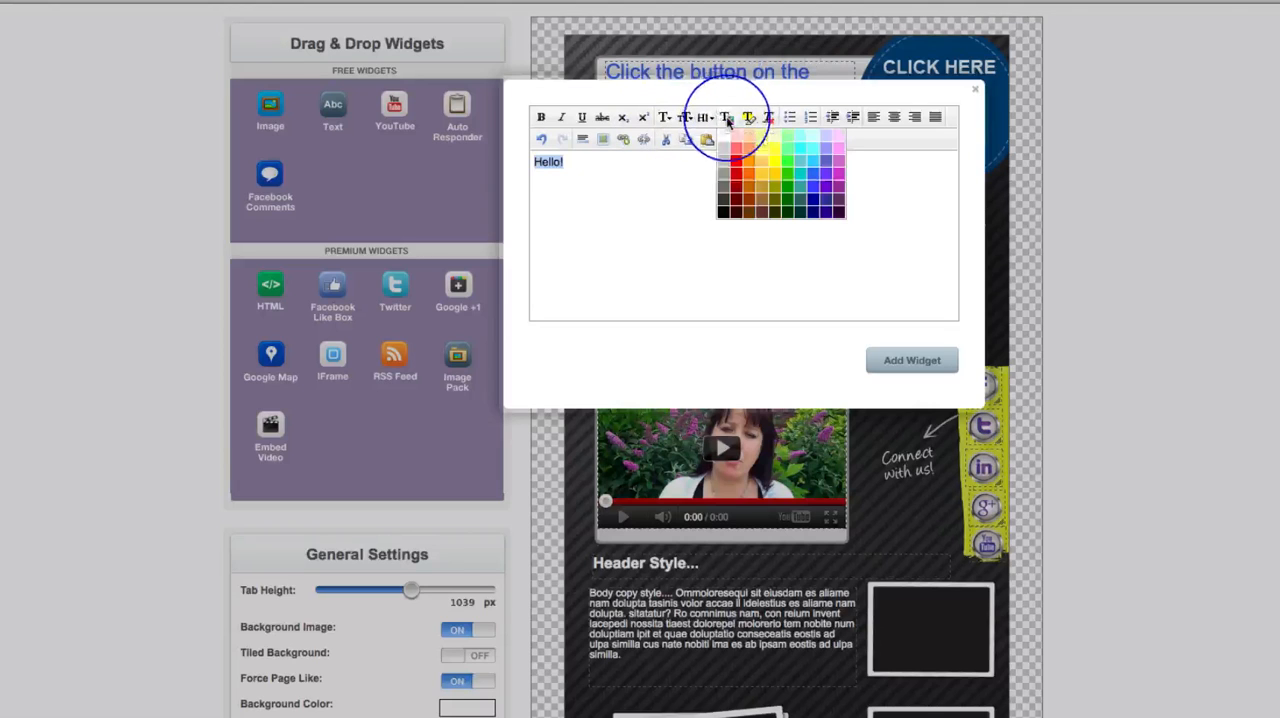
{"action": "left_click", "coordinate": [763, 153]}
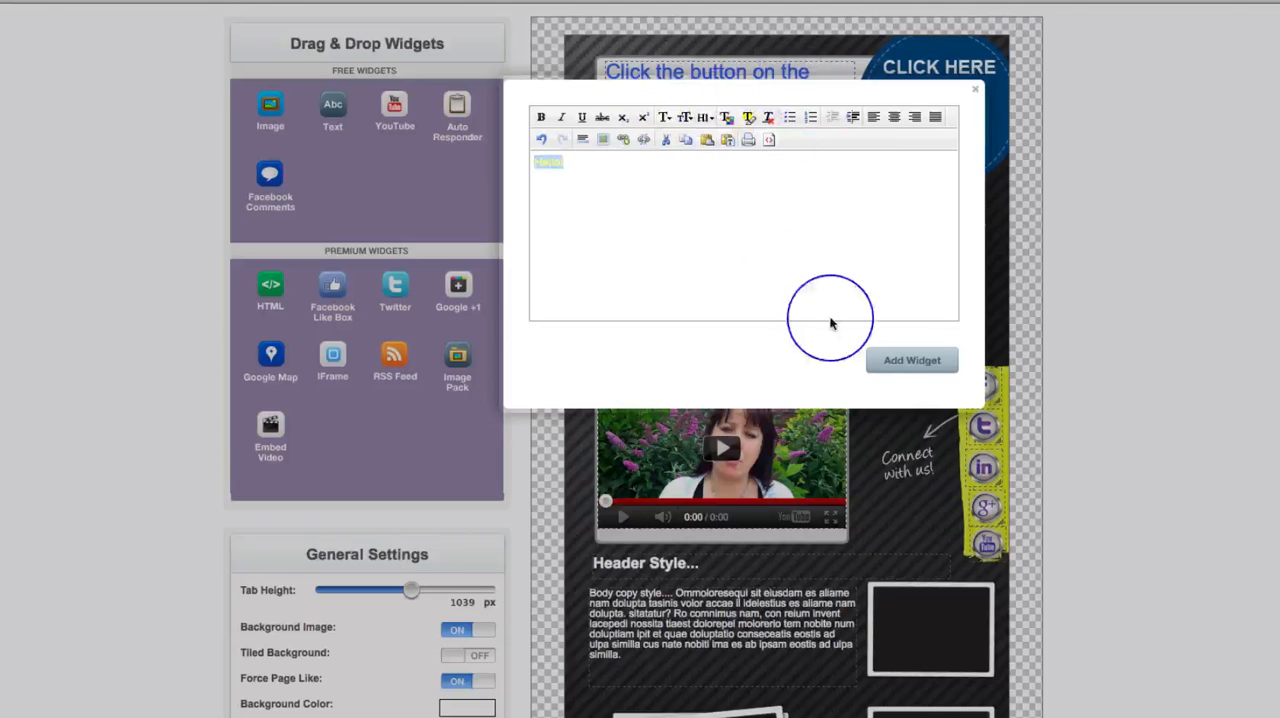
{"action": "left_click", "coordinate": [900, 361]}
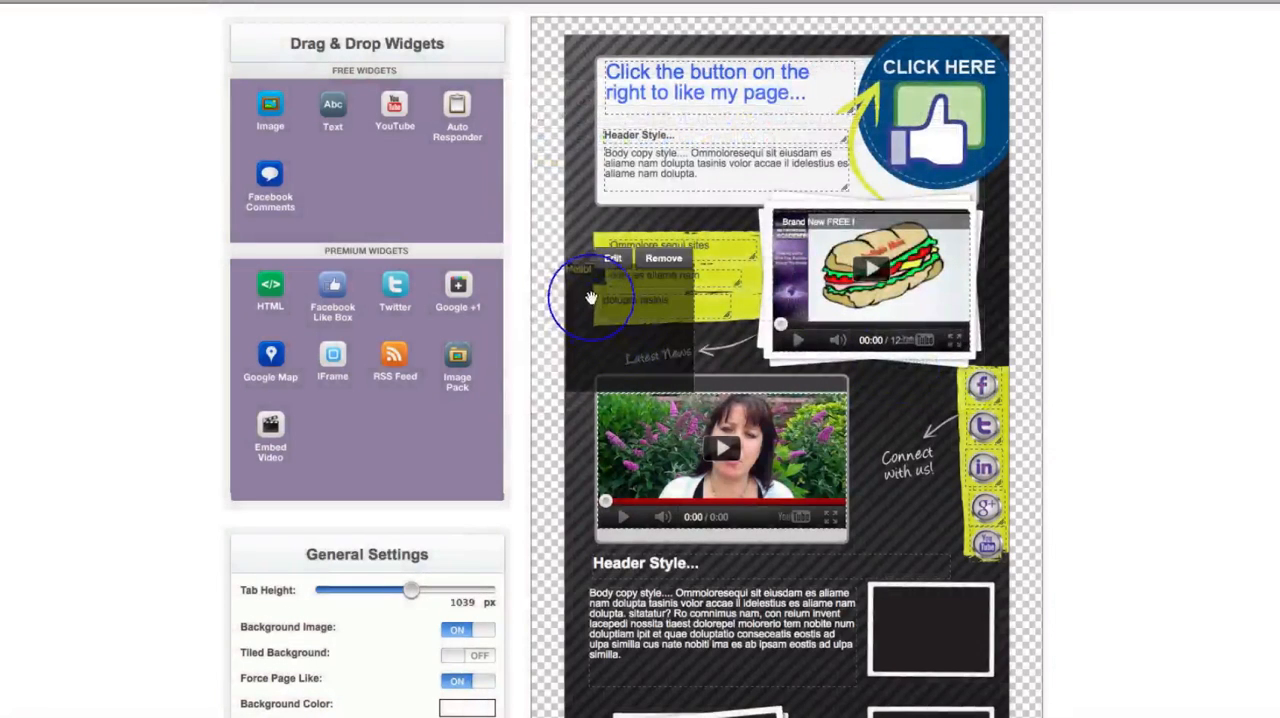
{"action": "left_click_drag", "start_coordinate": [928, 639], "coordinate": [926, 630]}
{"action": "scroll", "coordinate": [1138, 635], "scroll_direction": "down", "scroll_amount": 5}
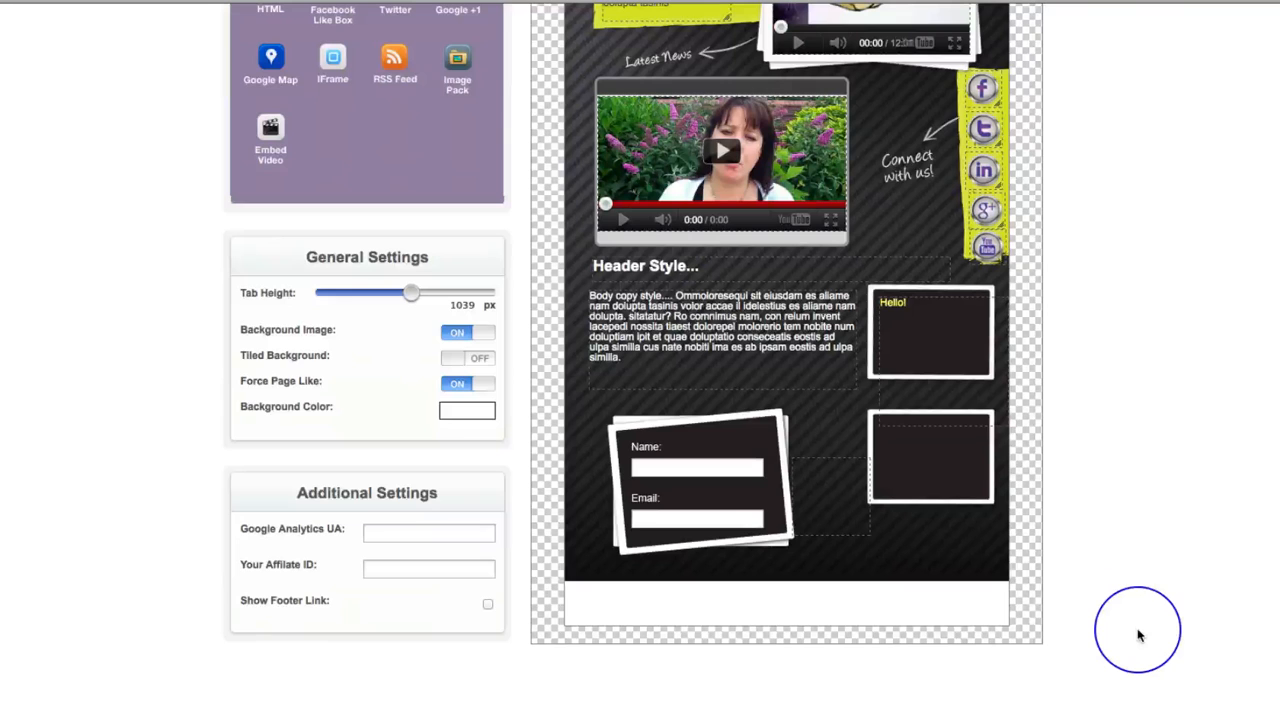
{"action": "scroll", "coordinate": [1138, 635], "scroll_direction": "up", "scroll_amount": 2}
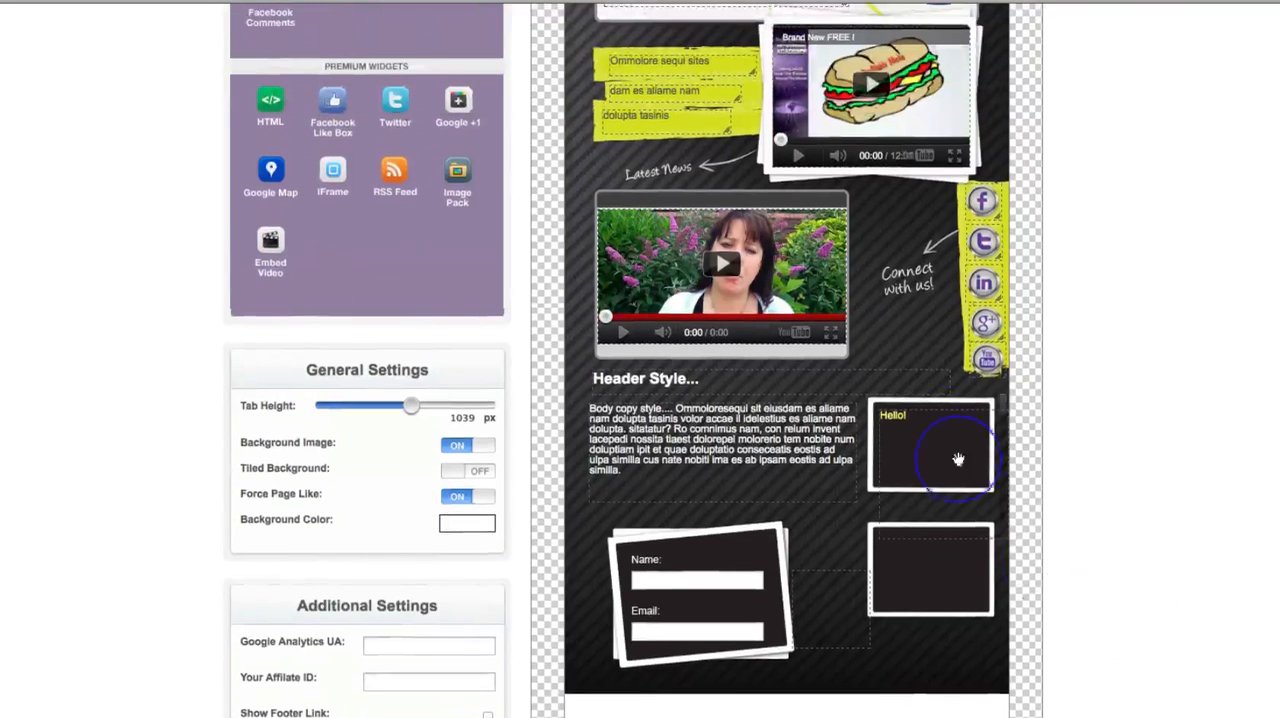
{"action": "mouse_move", "coordinate": [982, 212]}
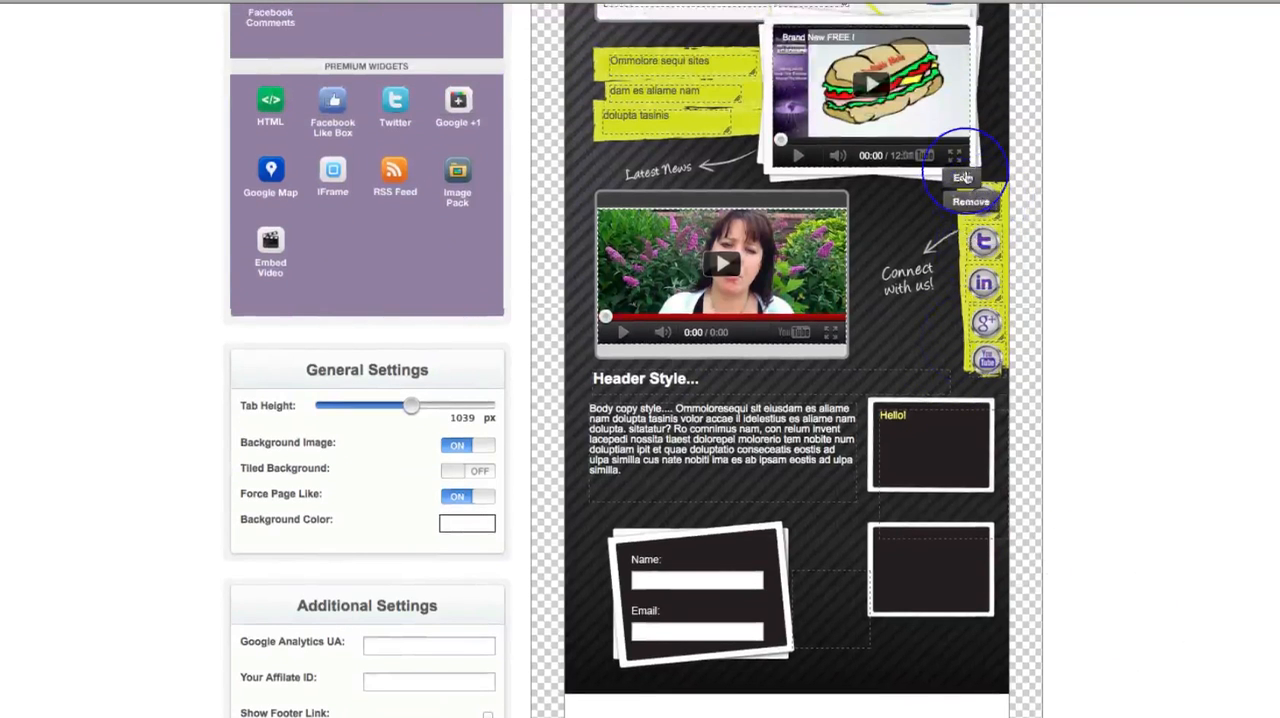
{"action": "left_click", "coordinate": [962, 177]}
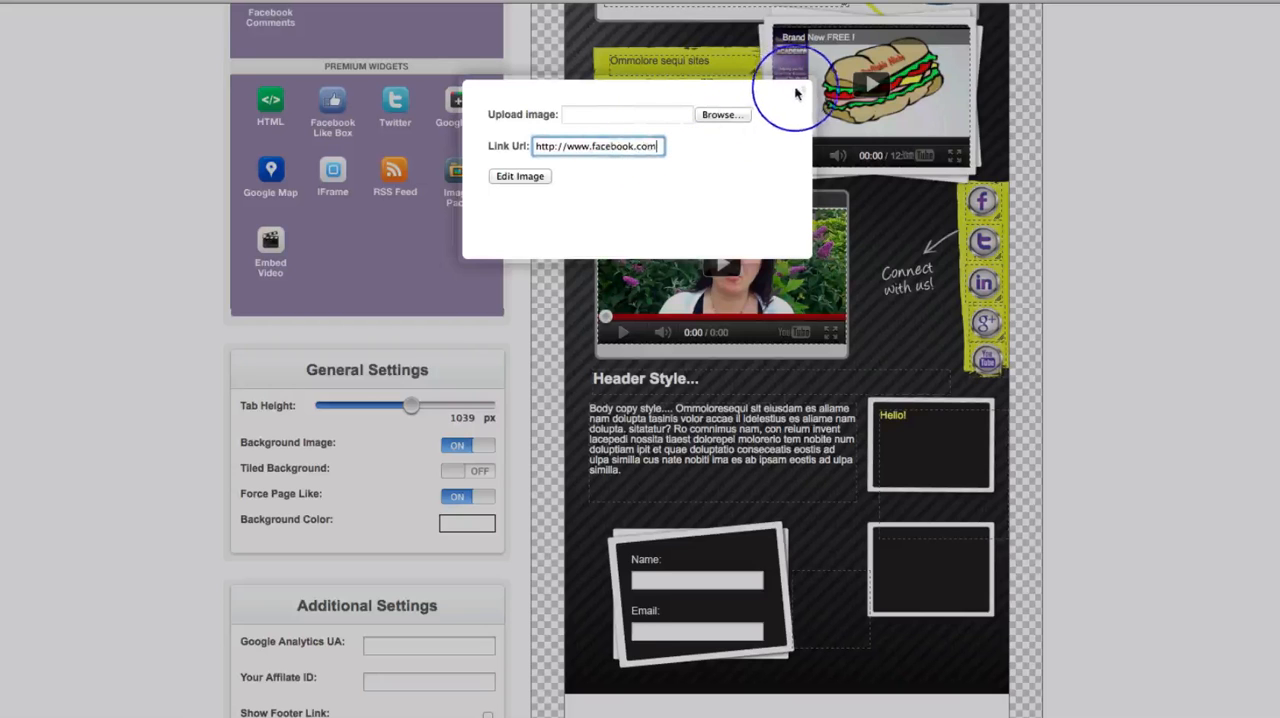
{"action": "left_click", "coordinate": [871, 106]}
- Reduce the tab height to 978 px to trim the blank strip below the template background
{"action": "scroll", "coordinate": [1108, 320], "scroll_direction": "up", "scroll_amount": 3}
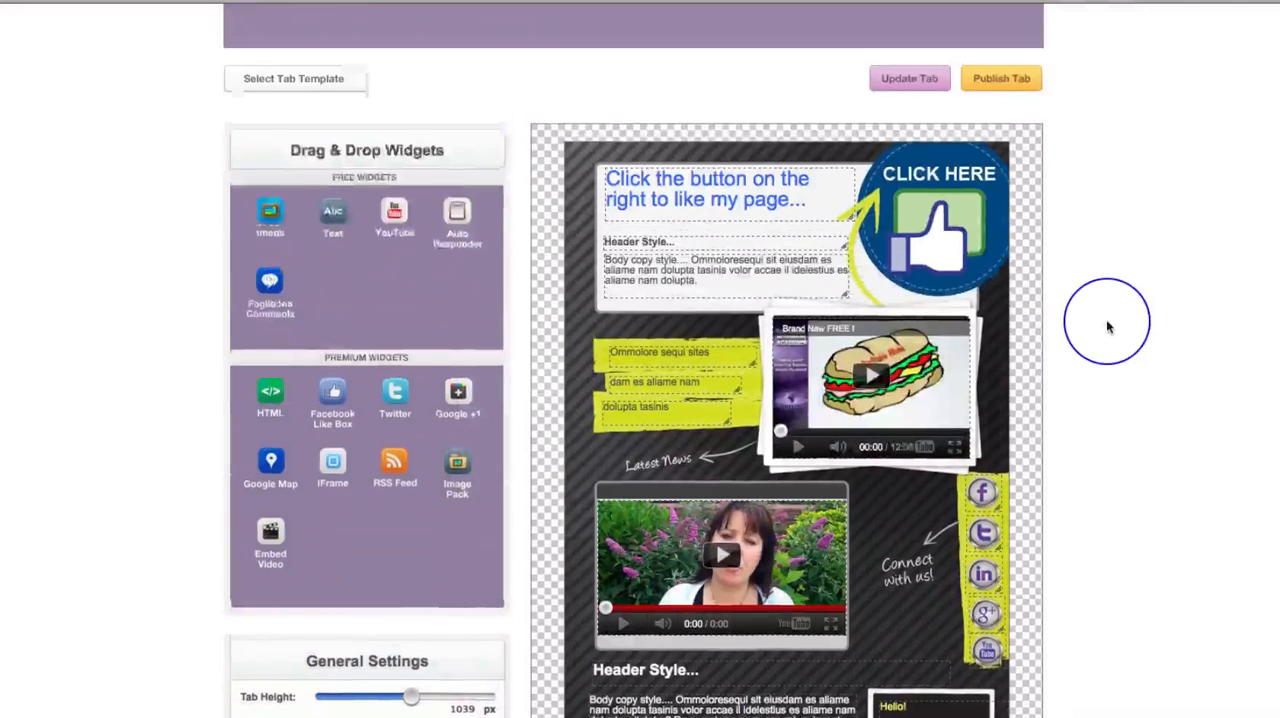
{"action": "scroll", "coordinate": [1108, 327], "scroll_direction": "up", "scroll_amount": 1}
{"action": "scroll", "coordinate": [1108, 327], "scroll_direction": "down", "scroll_amount": 5}
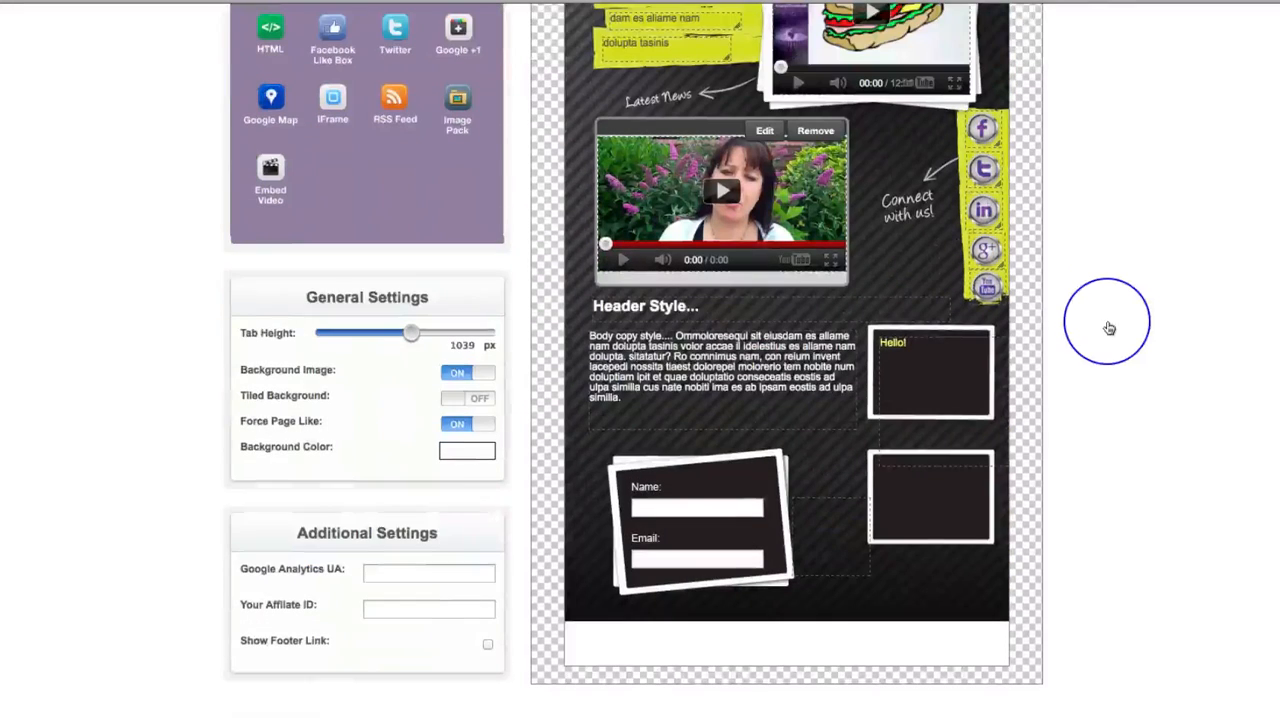
{"action": "scroll", "coordinate": [1108, 325], "scroll_direction": "down", "scroll_amount": 1}
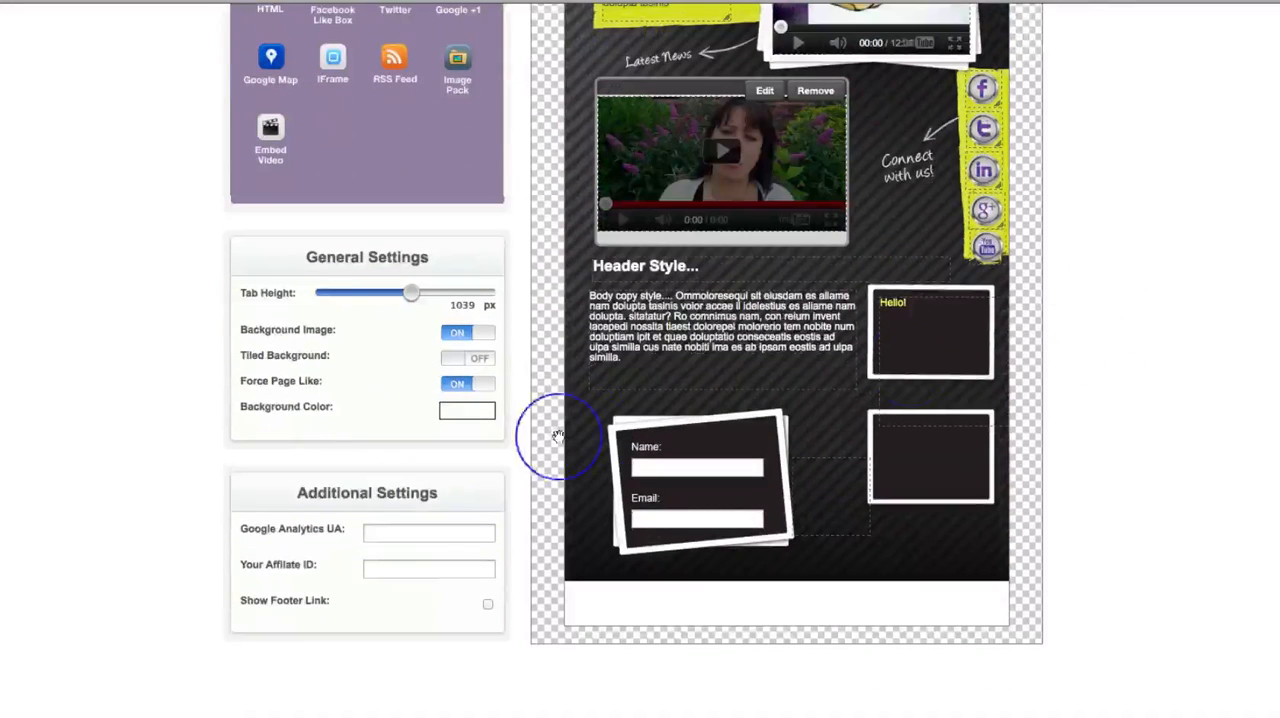
{"action": "left_click_drag", "start_coordinate": [410, 296], "coordinate": [404, 298]}
{"action": "scroll", "coordinate": [1231, 423], "scroll_direction": "up", "scroll_amount": 6}
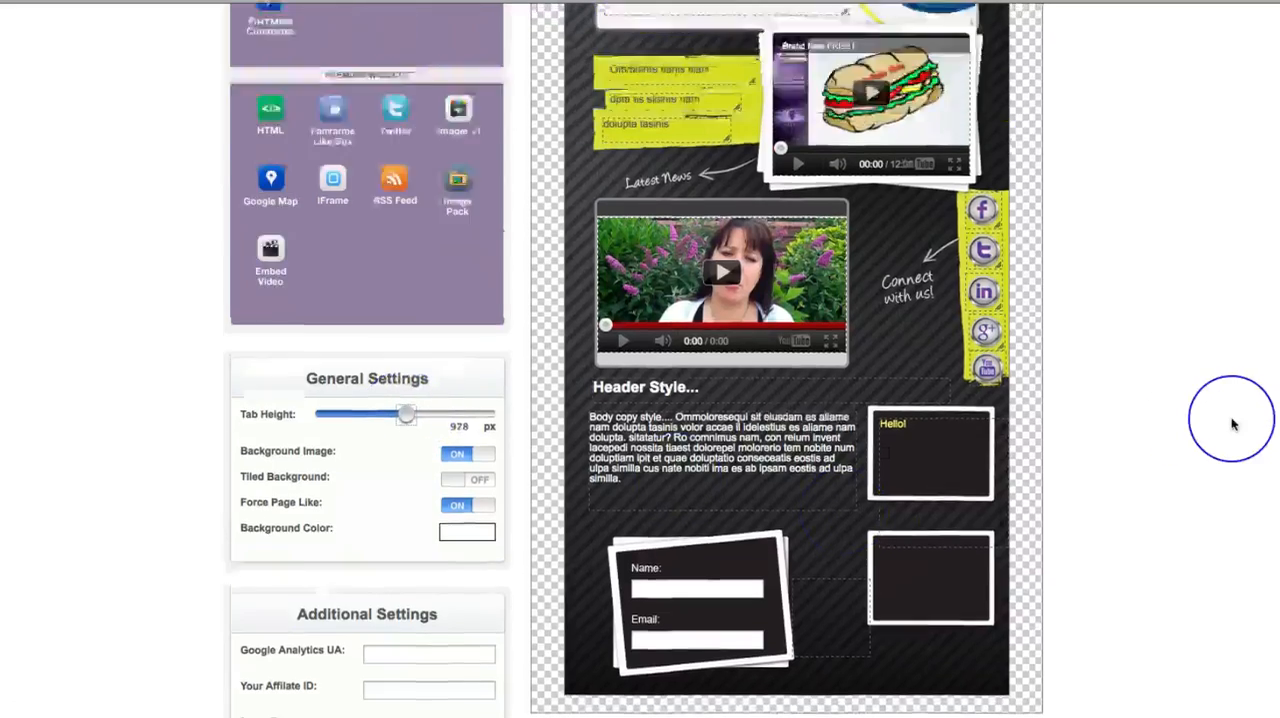
{"action": "scroll", "coordinate": [1231, 423], "scroll_direction": "down", "scroll_amount": 3}
{"action": "scroll", "coordinate": [1231, 423], "scroll_direction": "down", "scroll_amount": 3}
- Replace the tab's template with the grey tablet design showing a woman holding a camera and a map
{"action": "scroll", "coordinate": [1231, 423], "scroll_direction": "up", "scroll_amount": 3}
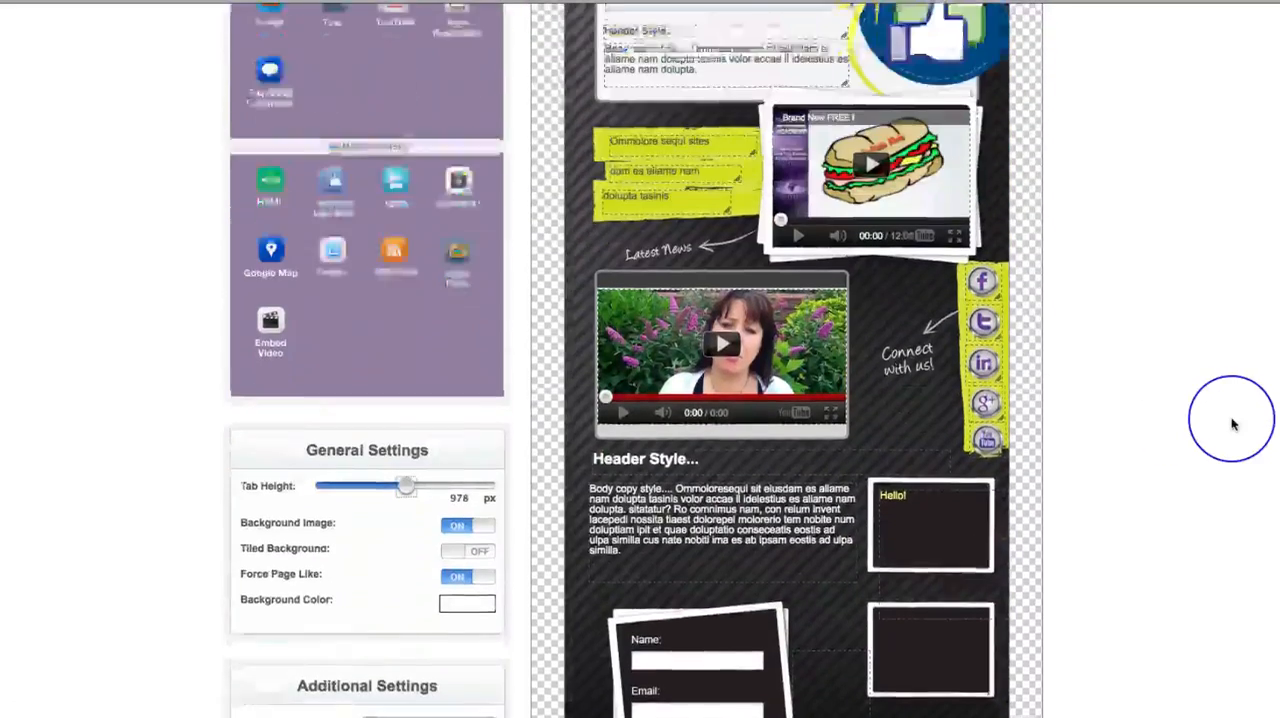
{"action": "scroll", "coordinate": [1231, 423], "scroll_direction": "up", "scroll_amount": 2}
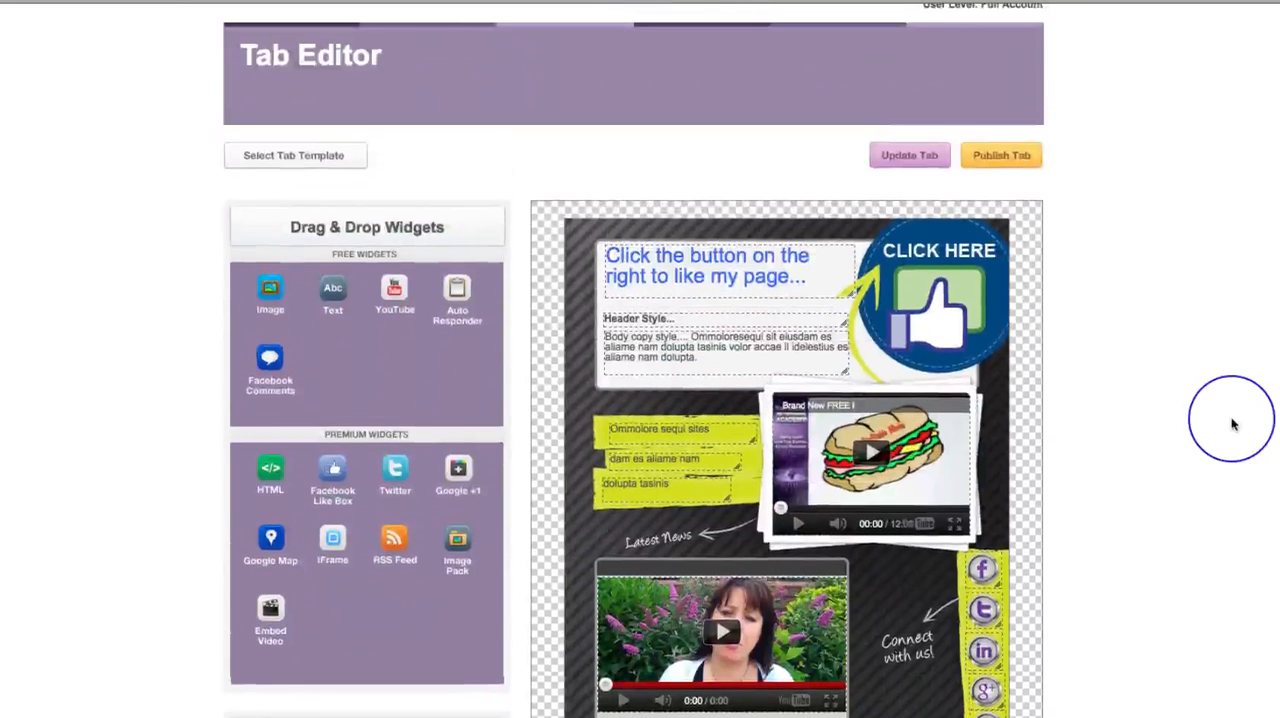
{"action": "scroll", "coordinate": [1231, 423], "scroll_direction": "down", "scroll_amount": 4}
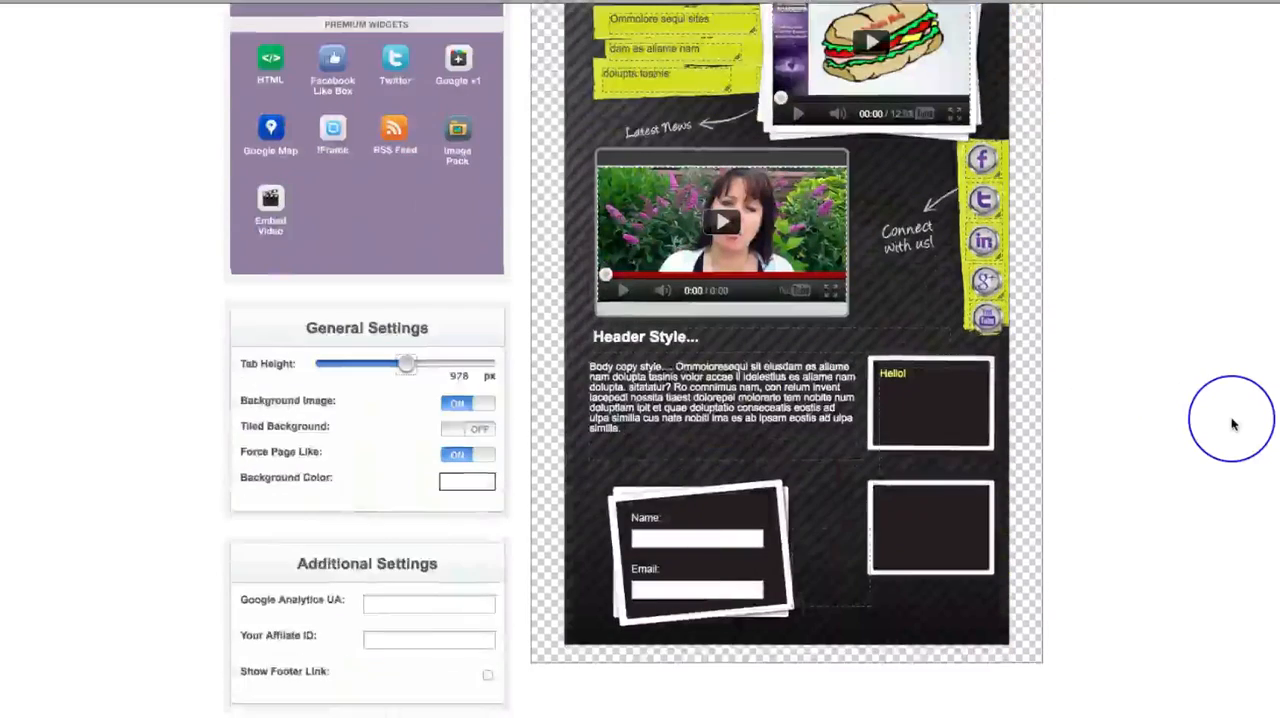
{"action": "scroll", "coordinate": [1231, 423], "scroll_direction": "up", "scroll_amount": 2}
{"action": "scroll", "coordinate": [430, 108], "scroll_direction": "up", "scroll_amount": 3}
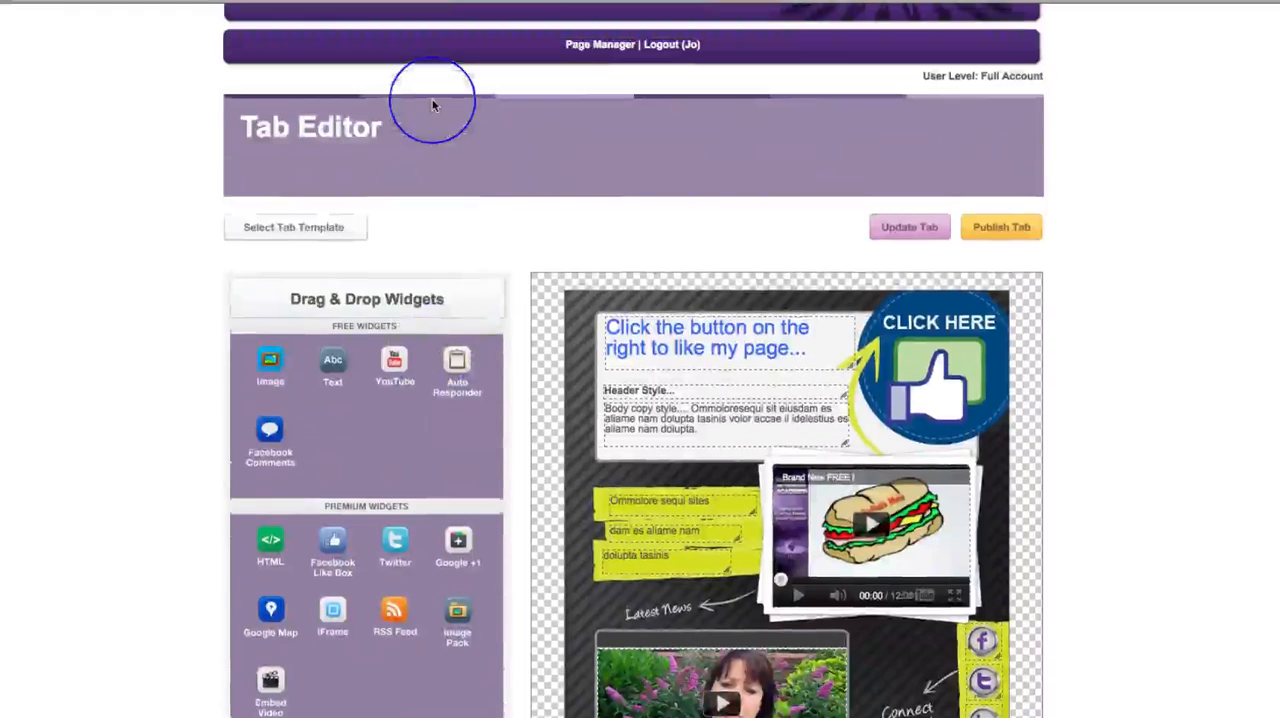
{"action": "left_click", "coordinate": [297, 229]}
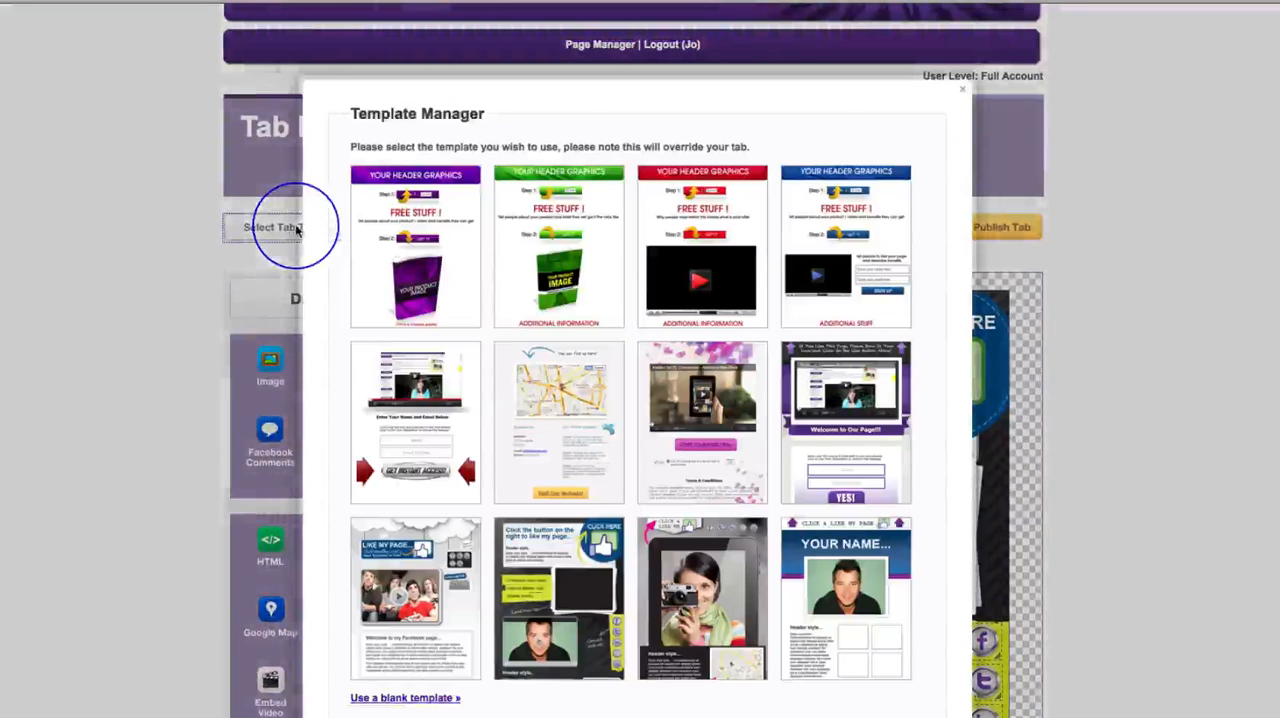
{"action": "left_click", "coordinate": [708, 590]}
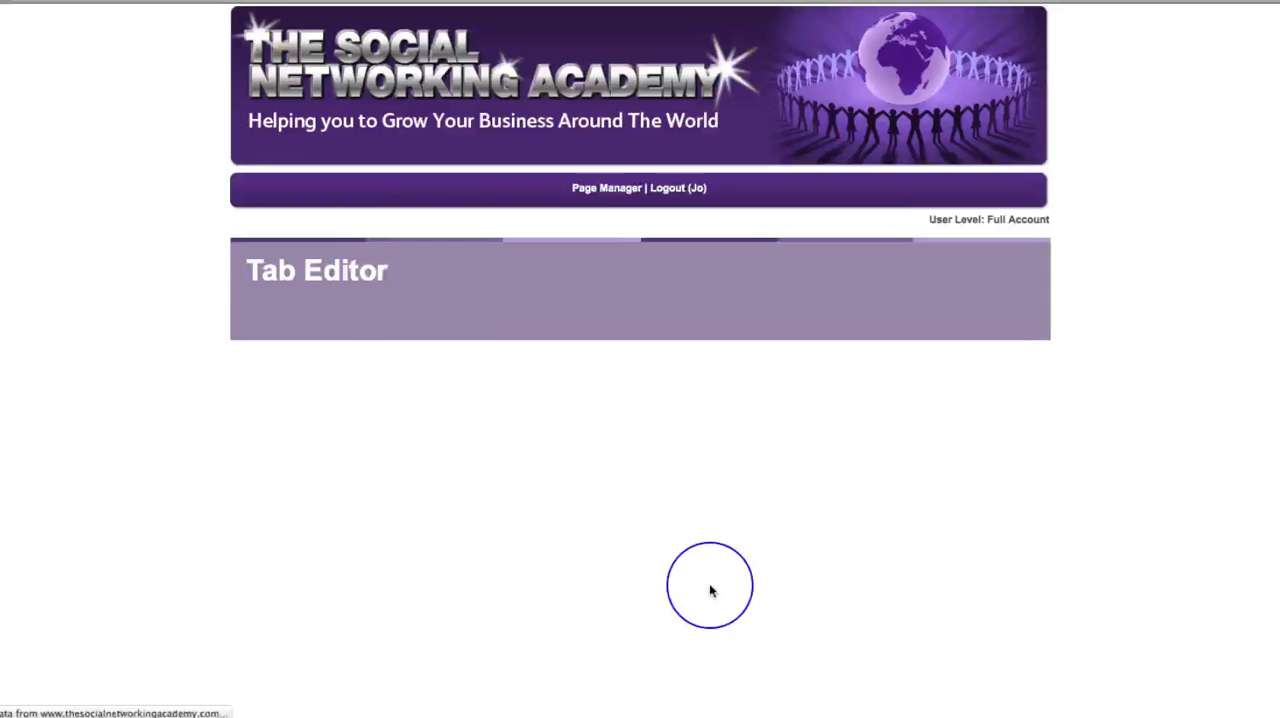
{"action": "scroll", "coordinate": [1143, 620], "scroll_direction": "down", "scroll_amount": 5}
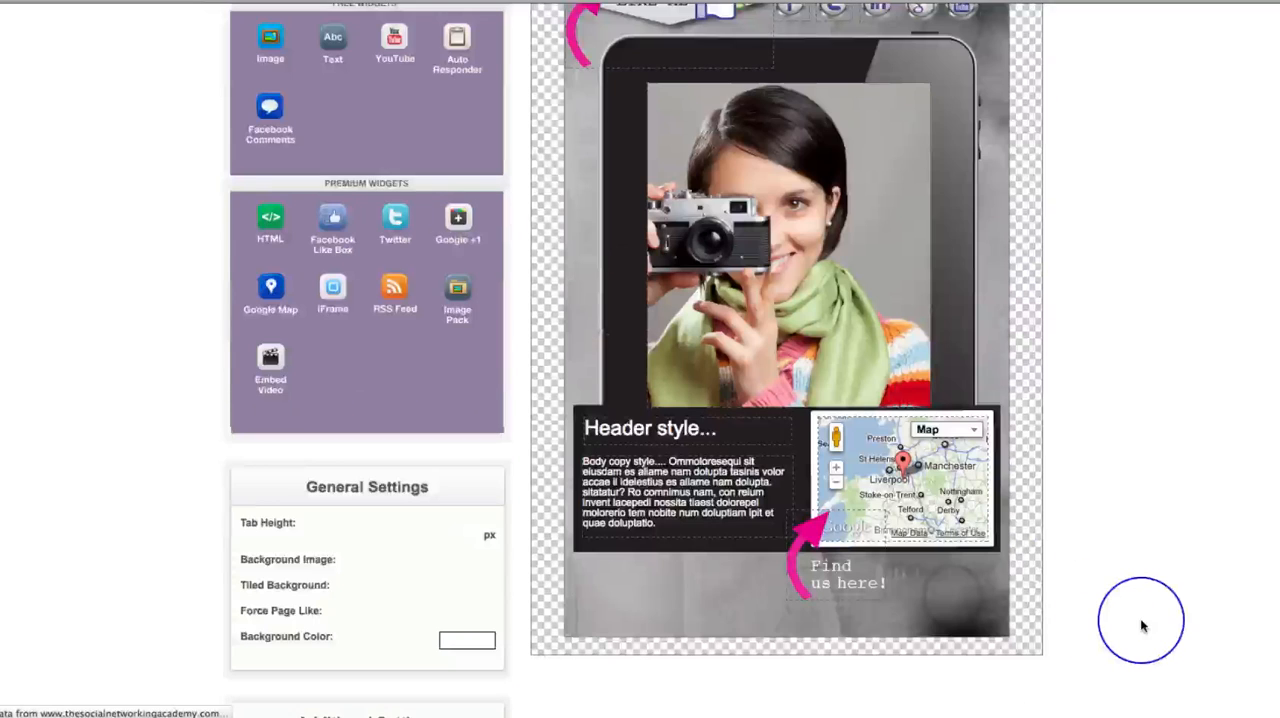
{"action": "scroll", "coordinate": [1141, 625], "scroll_direction": "up", "scroll_amount": 1}
{"action": "mouse_move", "coordinate": [835, 340]}
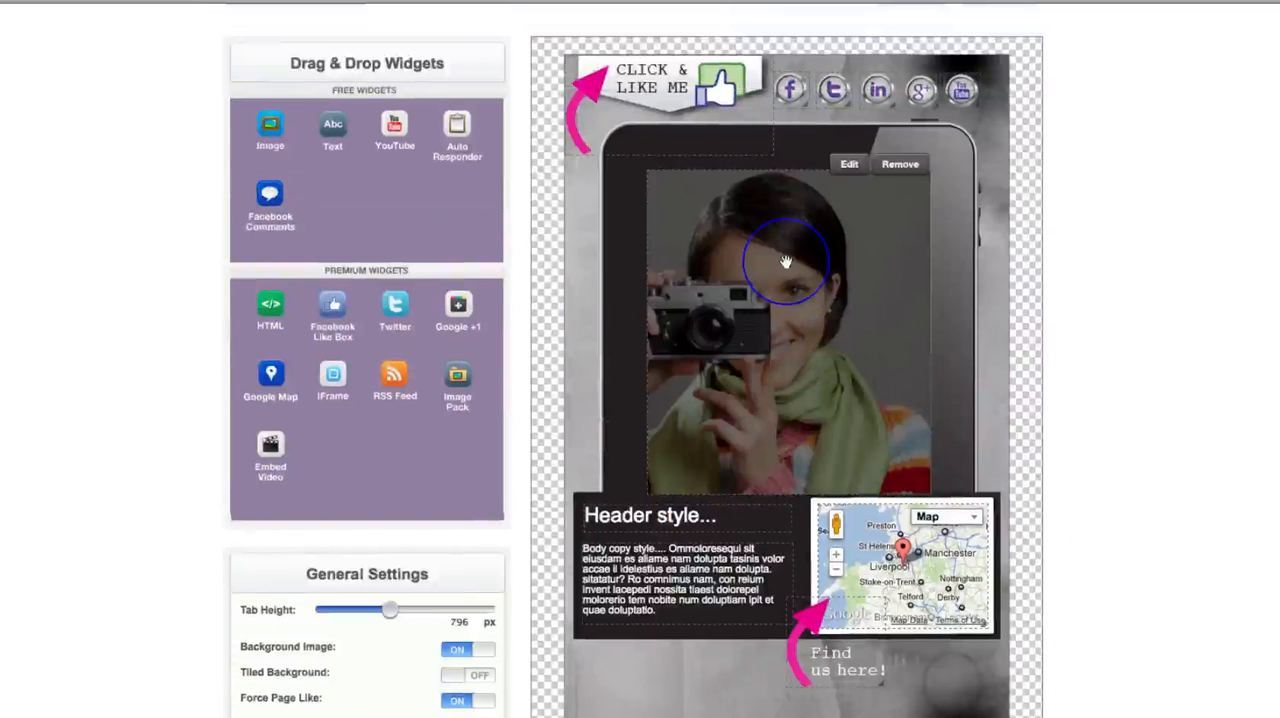
{"action": "mouse_move", "coordinate": [707, 123]}
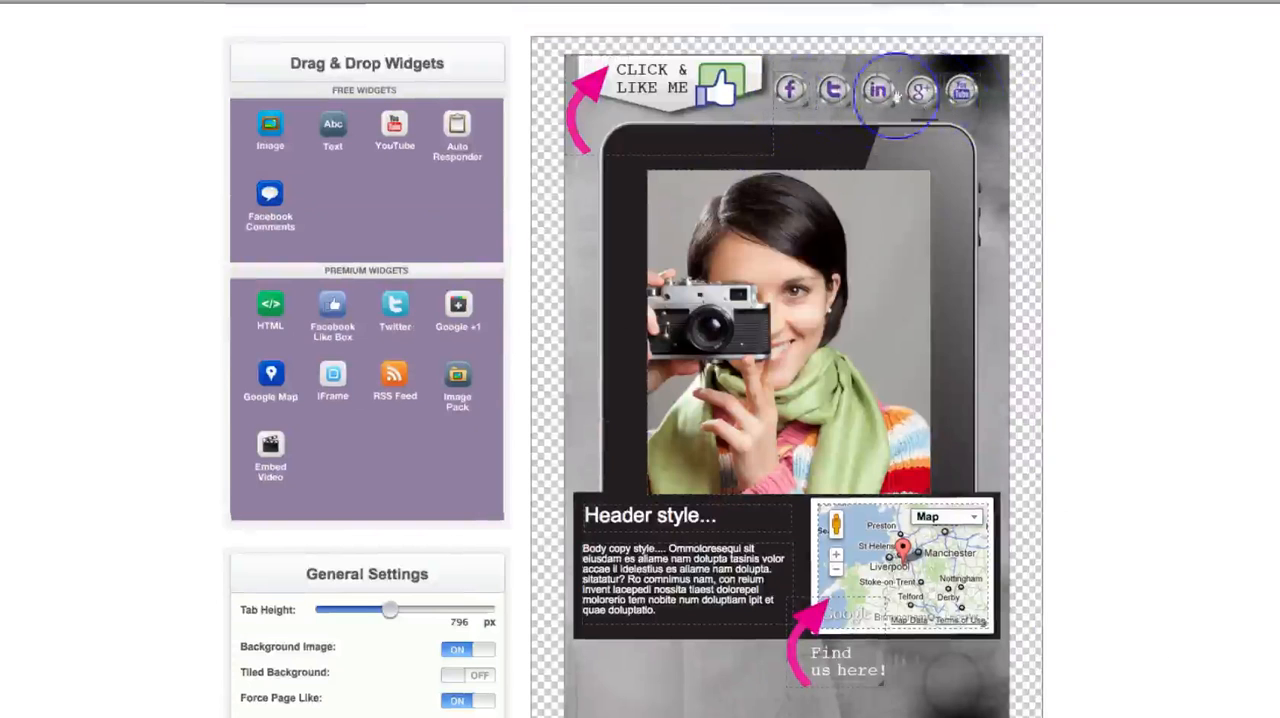
{"action": "mouse_move", "coordinate": [826, 268]}
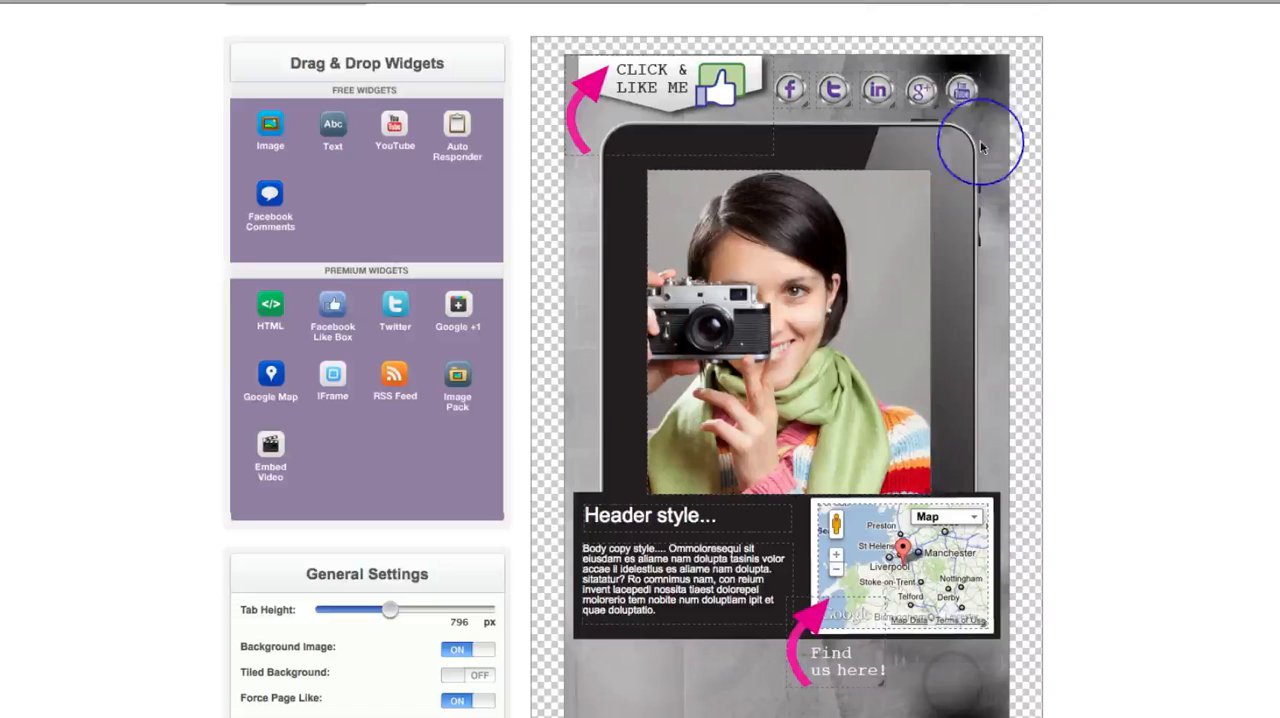
- Remove the YouTube and Google+ icons from the header, and move the Click & Like Me banner and woman's photo back into place
{"action": "left_click", "coordinate": [967, 93]}
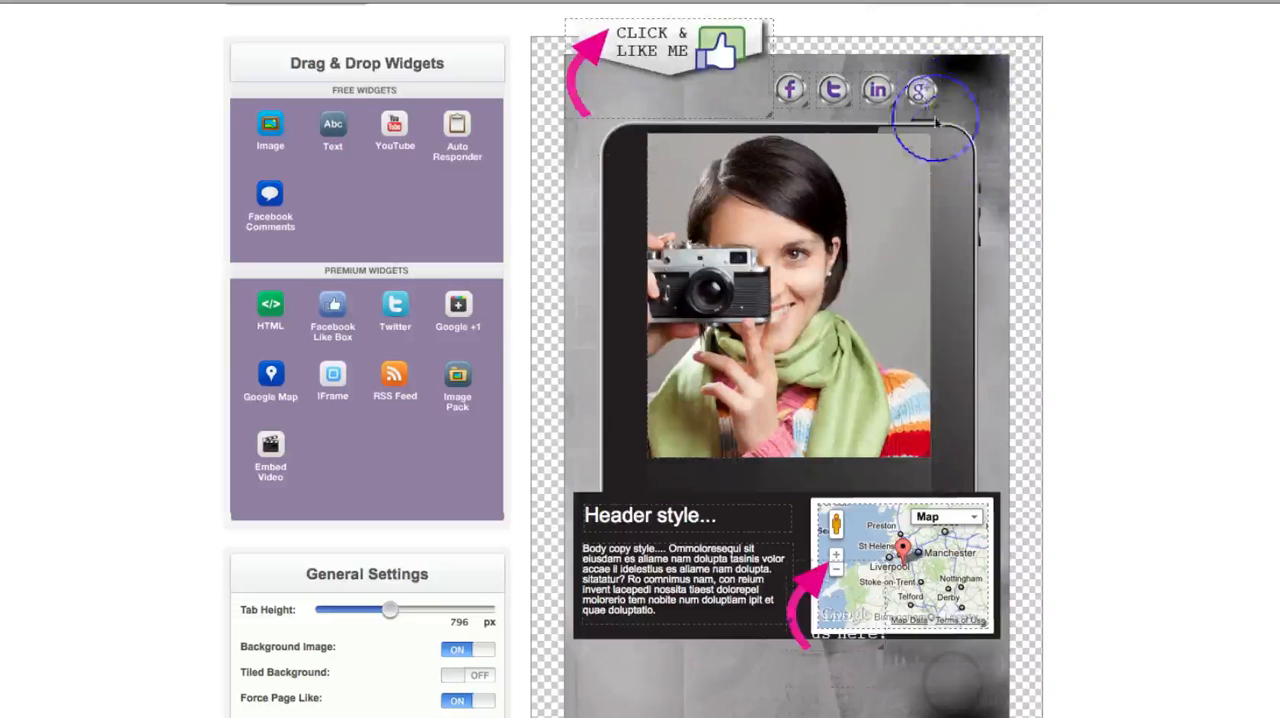
{"action": "left_click", "coordinate": [924, 96]}
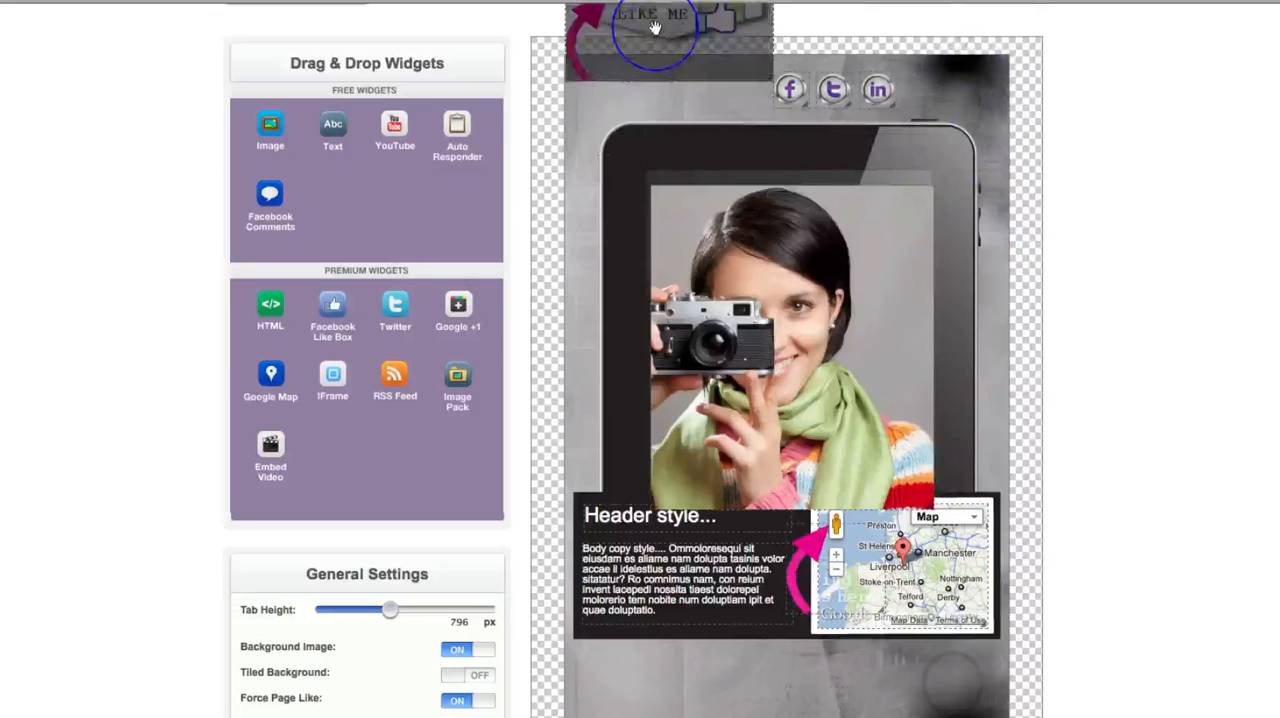
{"action": "left_click_drag", "start_coordinate": [669, 14], "coordinate": [655, 107]}
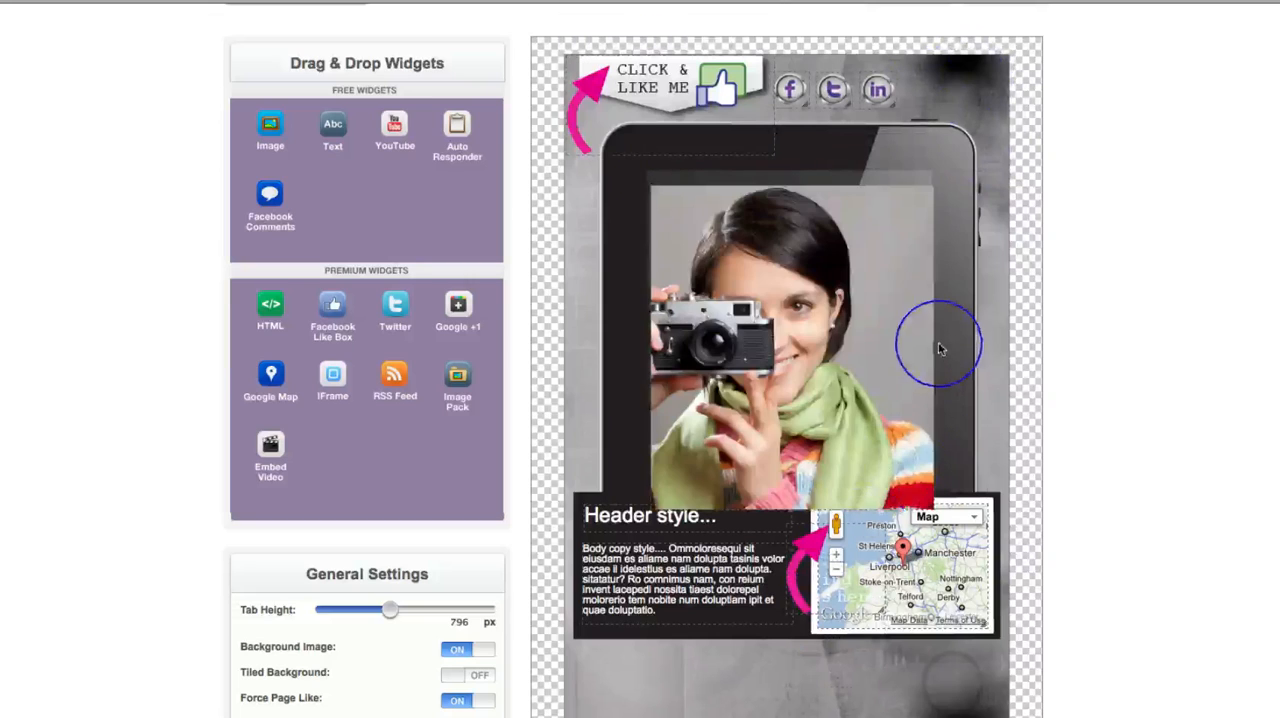
{"action": "left_click_drag", "start_coordinate": [882, 314], "coordinate": [882, 299]}
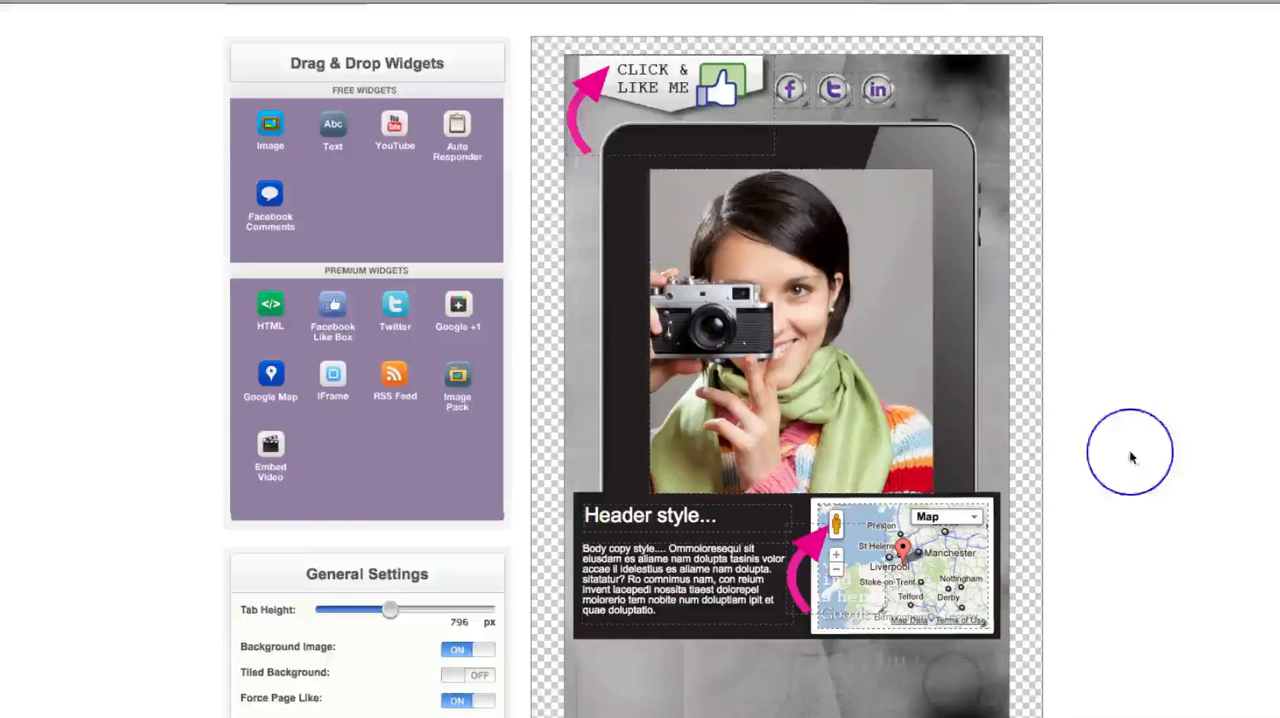
- Replace the tab's template with the purple "Welcome to Our Page!!!" design containing a video and a name and email opt-in form
{"action": "scroll", "coordinate": [1131, 452], "scroll_direction": "down", "scroll_amount": 3}
{"action": "scroll", "coordinate": [1150, 490], "scroll_direction": "up", "scroll_amount": 8}
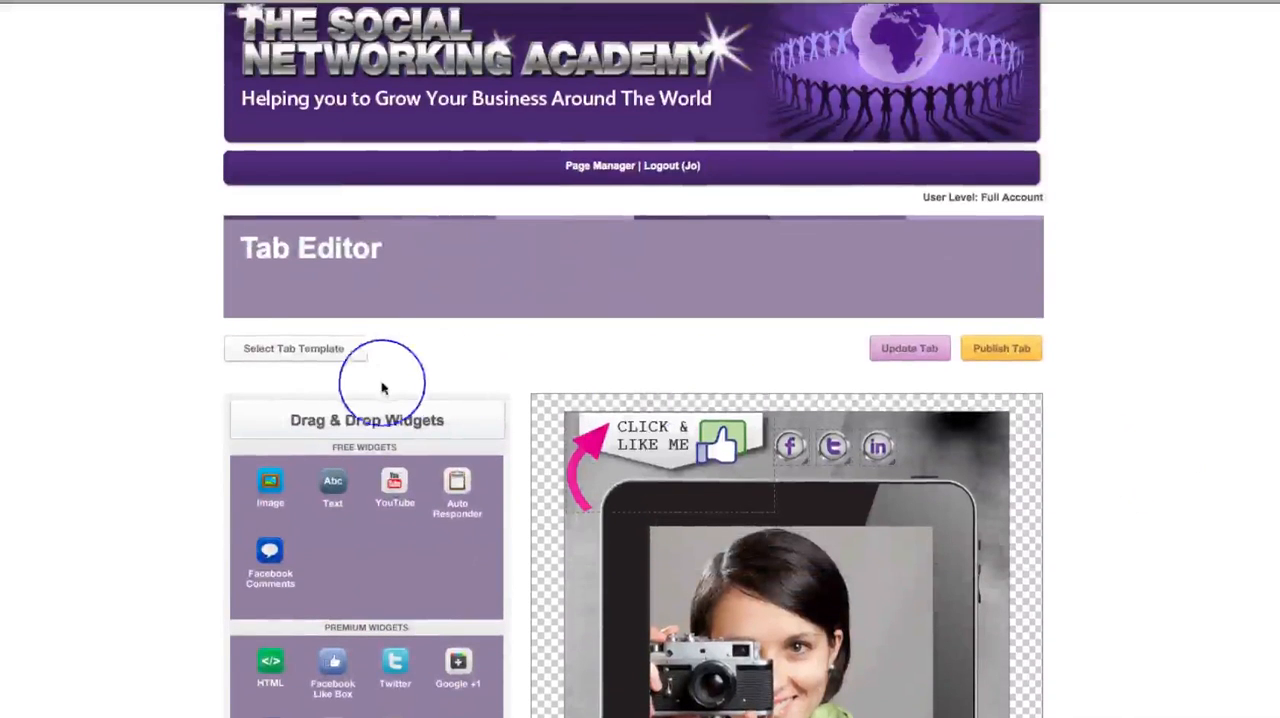
{"action": "left_click", "coordinate": [310, 349]}
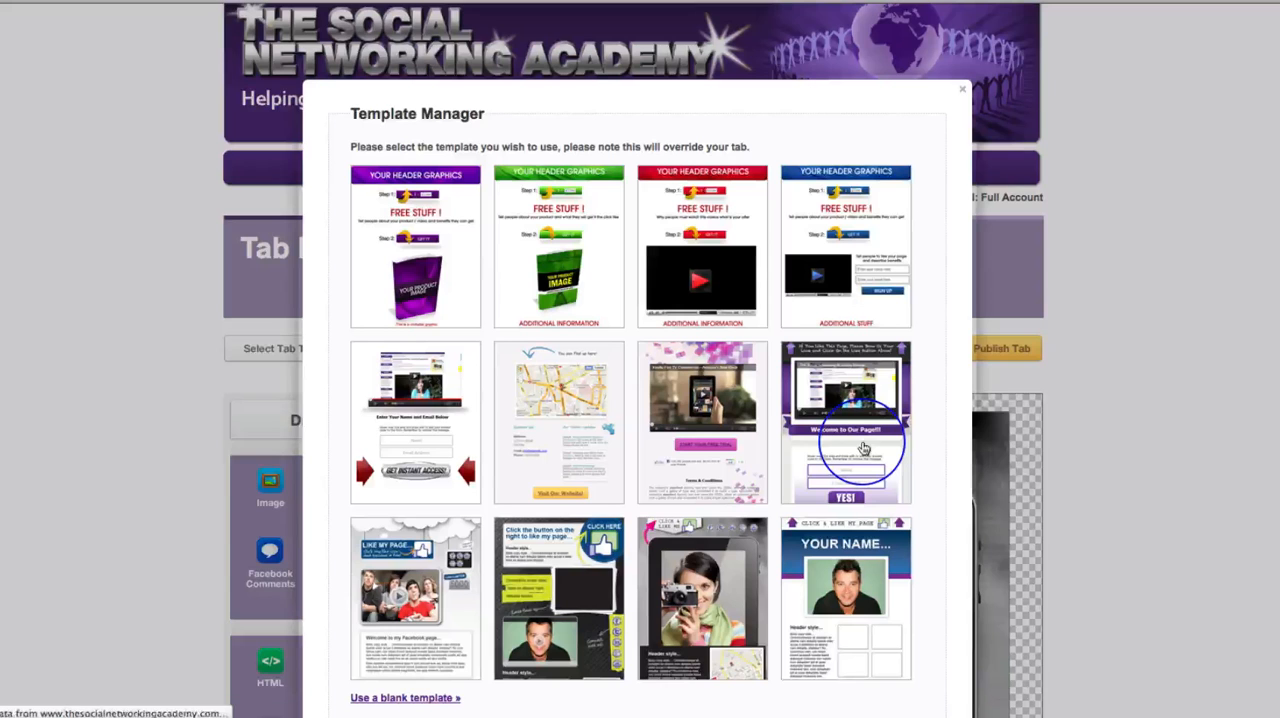
{"action": "left_click", "coordinate": [853, 449]}
{"action": "scroll", "coordinate": [1100, 511], "scroll_direction": "down", "scroll_amount": 5}
{"action": "scroll", "coordinate": [1100, 511], "scroll_direction": "down", "scroll_amount": 3}
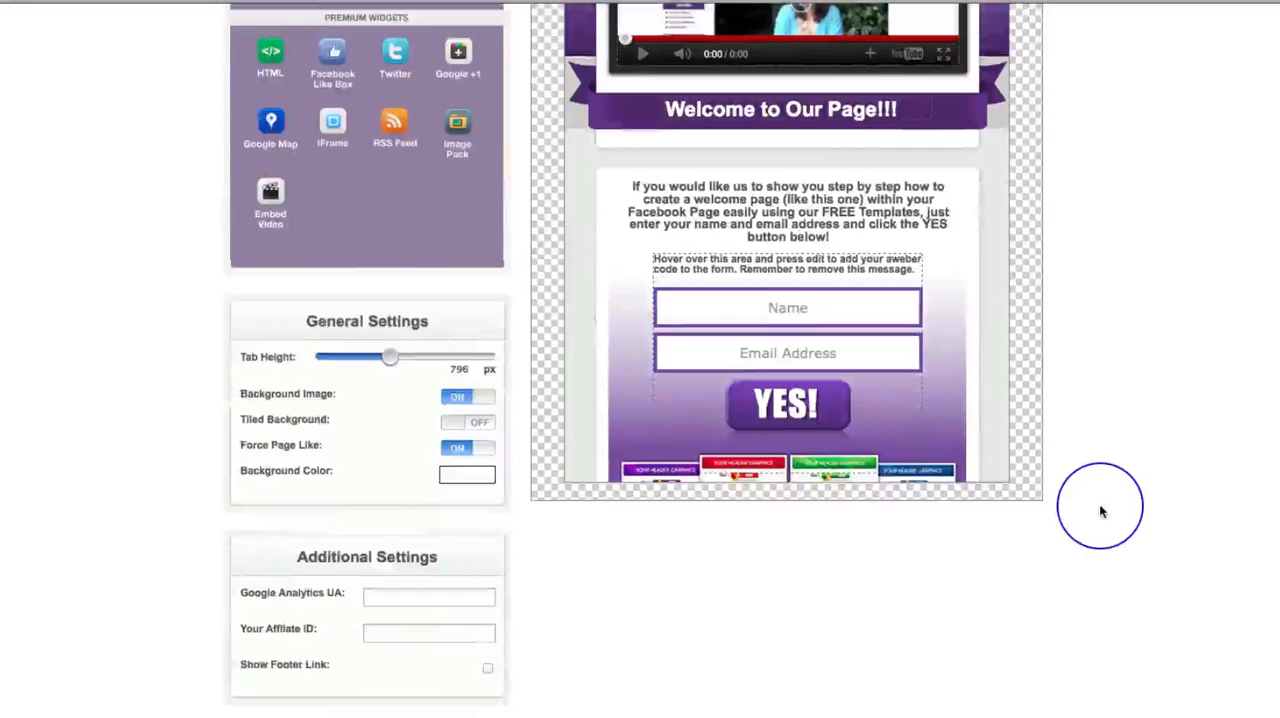
{"action": "scroll", "coordinate": [1100, 511], "scroll_direction": "up", "scroll_amount": 4}
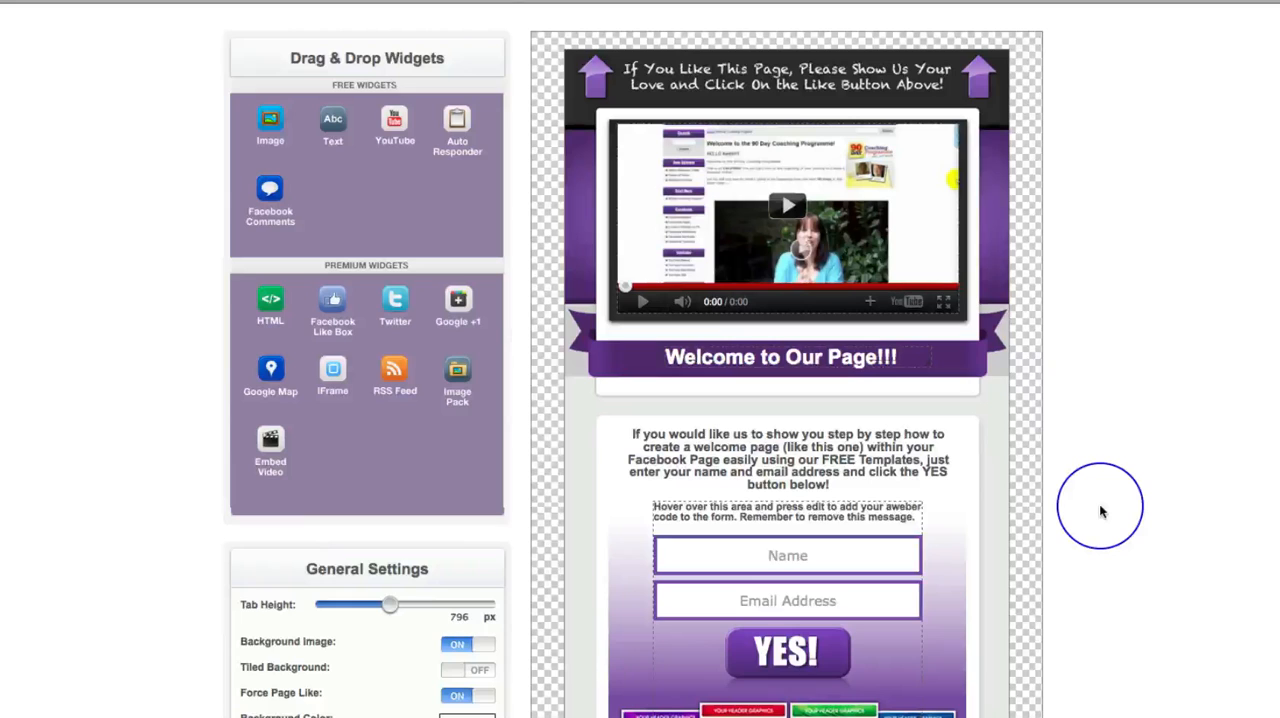
{"action": "scroll", "coordinate": [1100, 512], "scroll_direction": "down", "scroll_amount": 3}
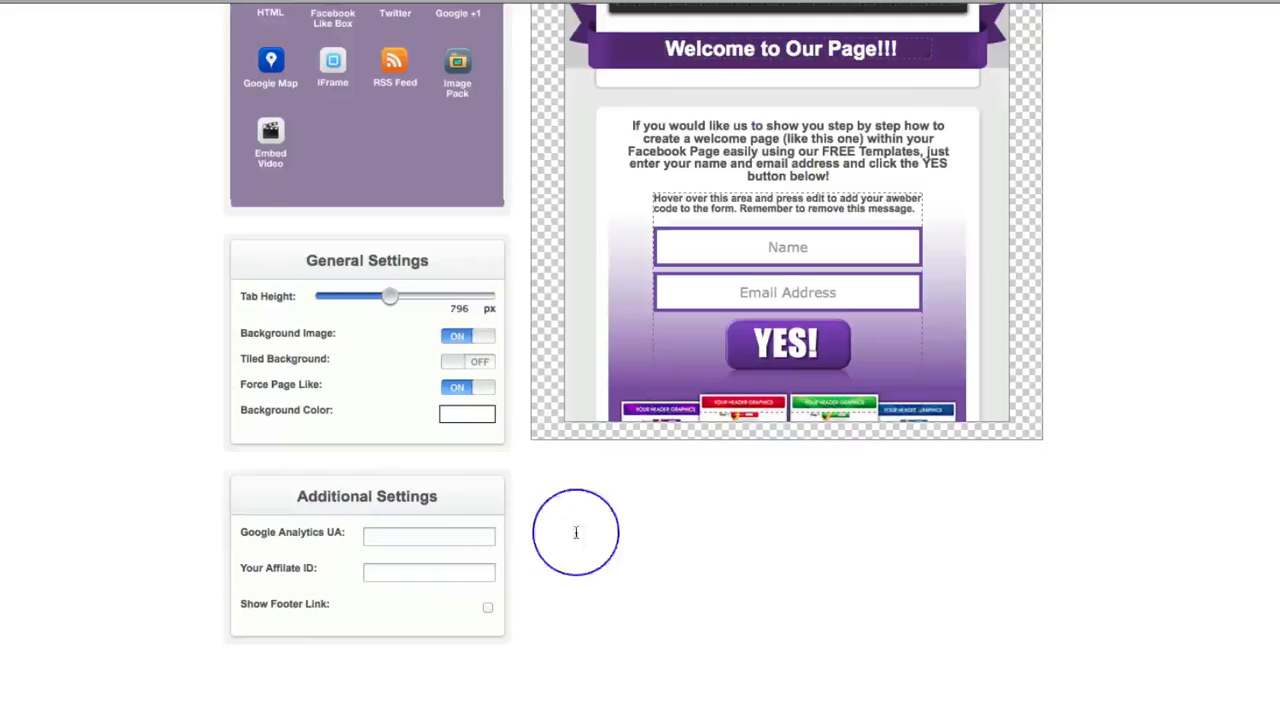
{"action": "scroll", "coordinate": [1226, 472], "scroll_direction": "up", "scroll_amount": 8}
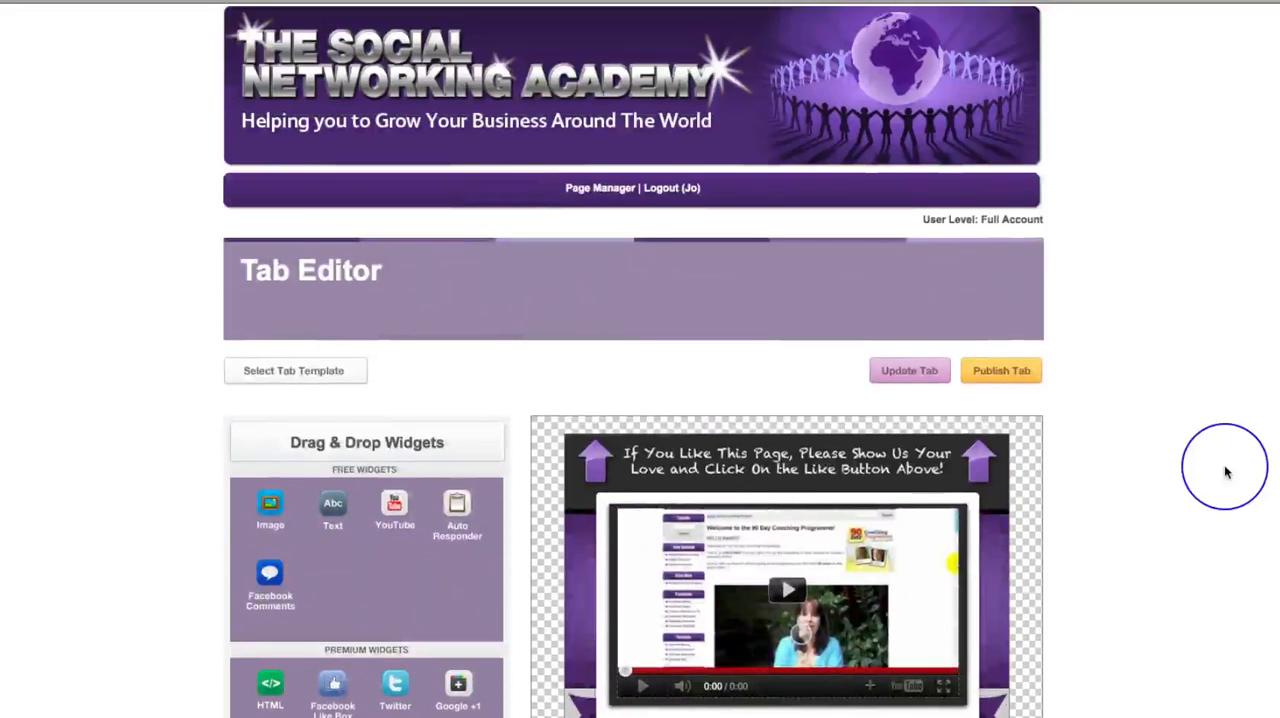